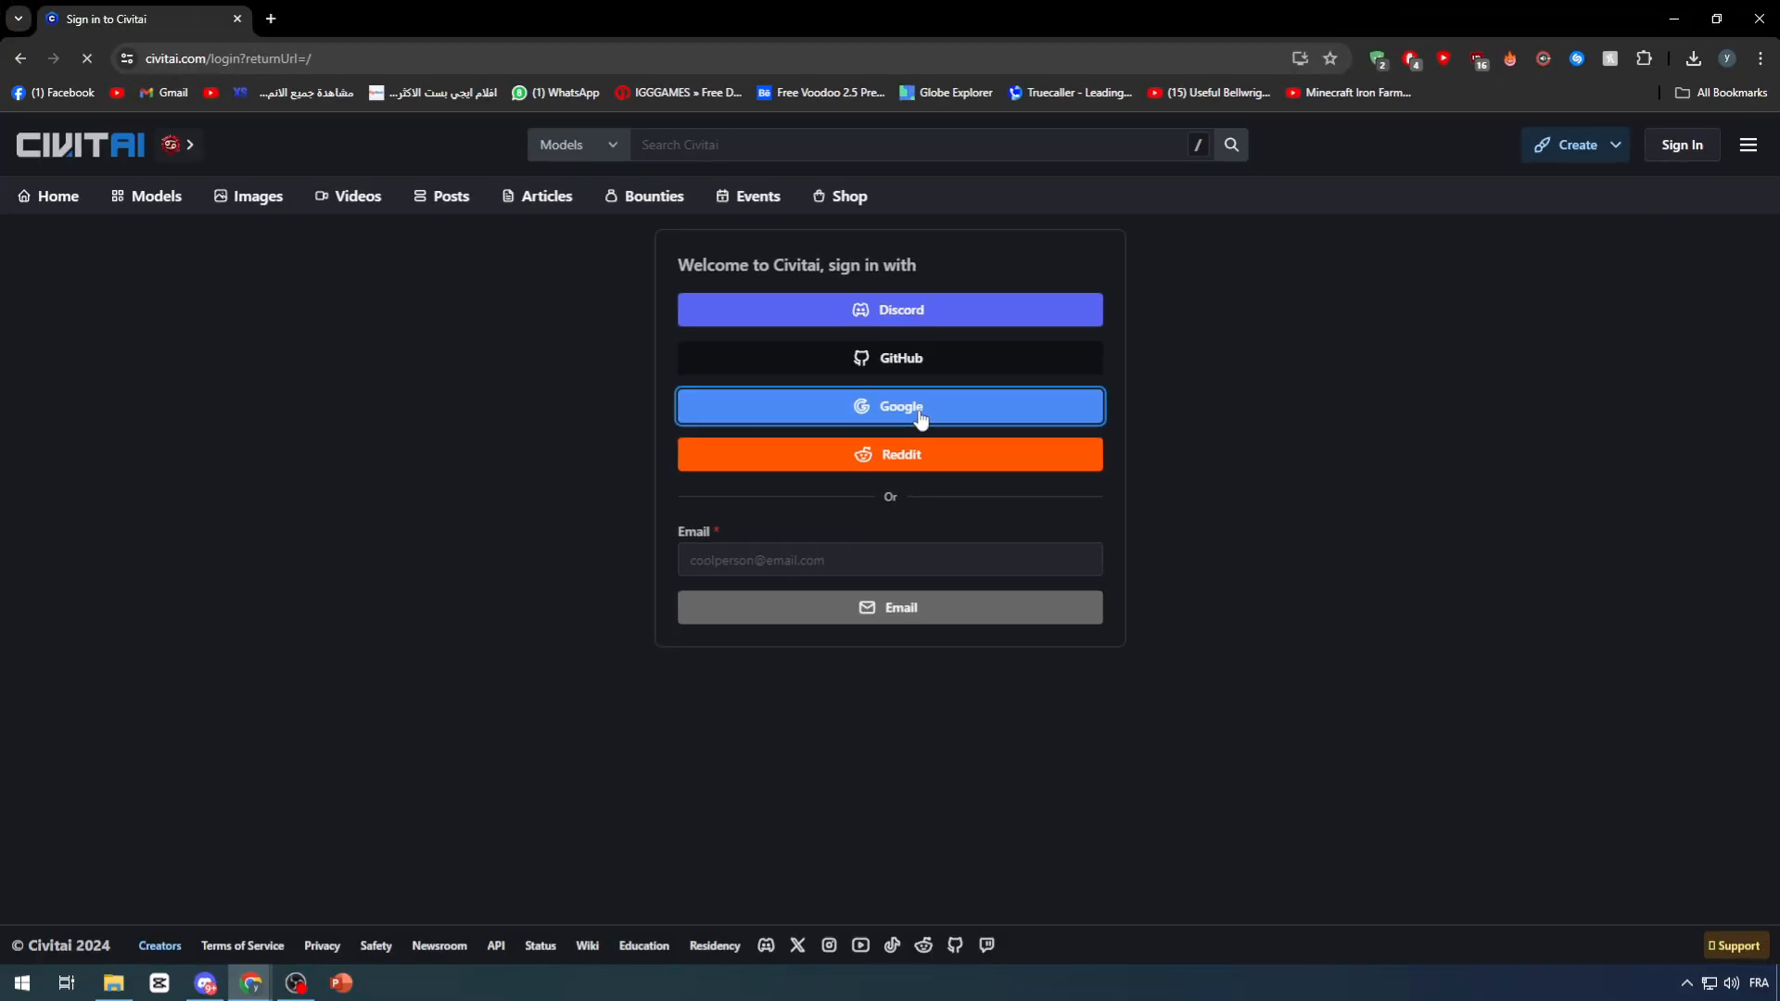
- Sign in with the Google account and copy its email address from the account details on a new browser page
click(896, 509)
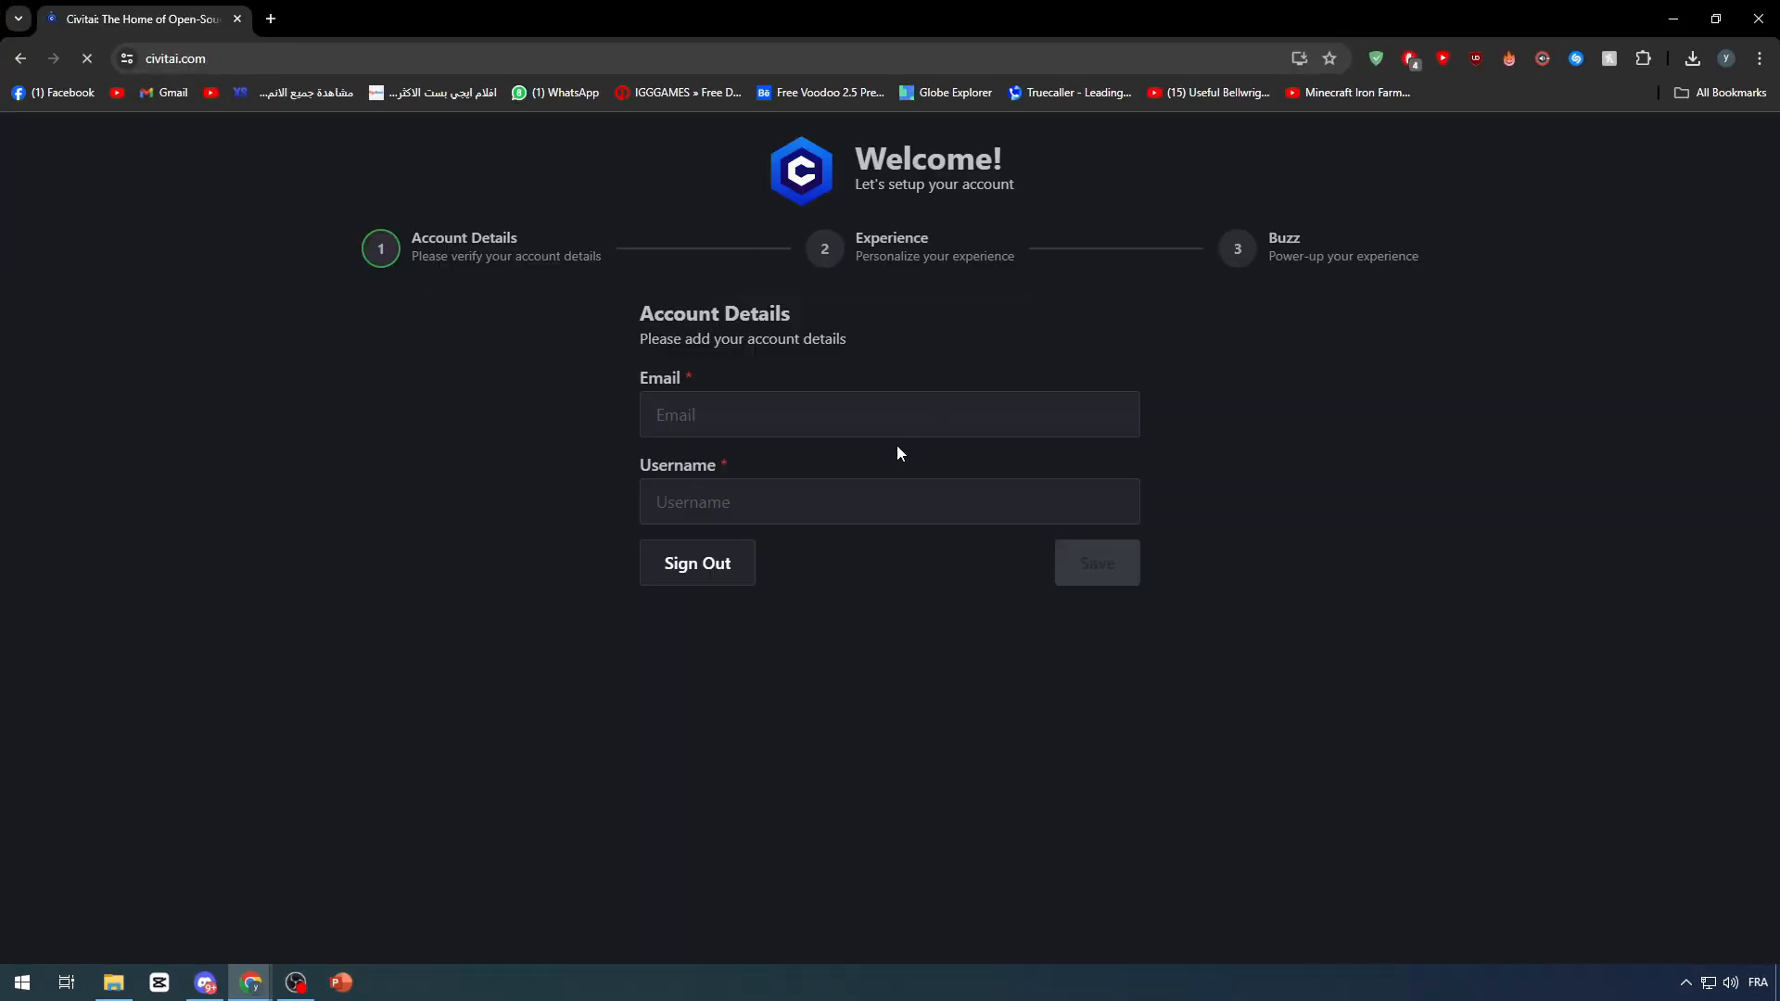
click(818, 414)
click(270, 18)
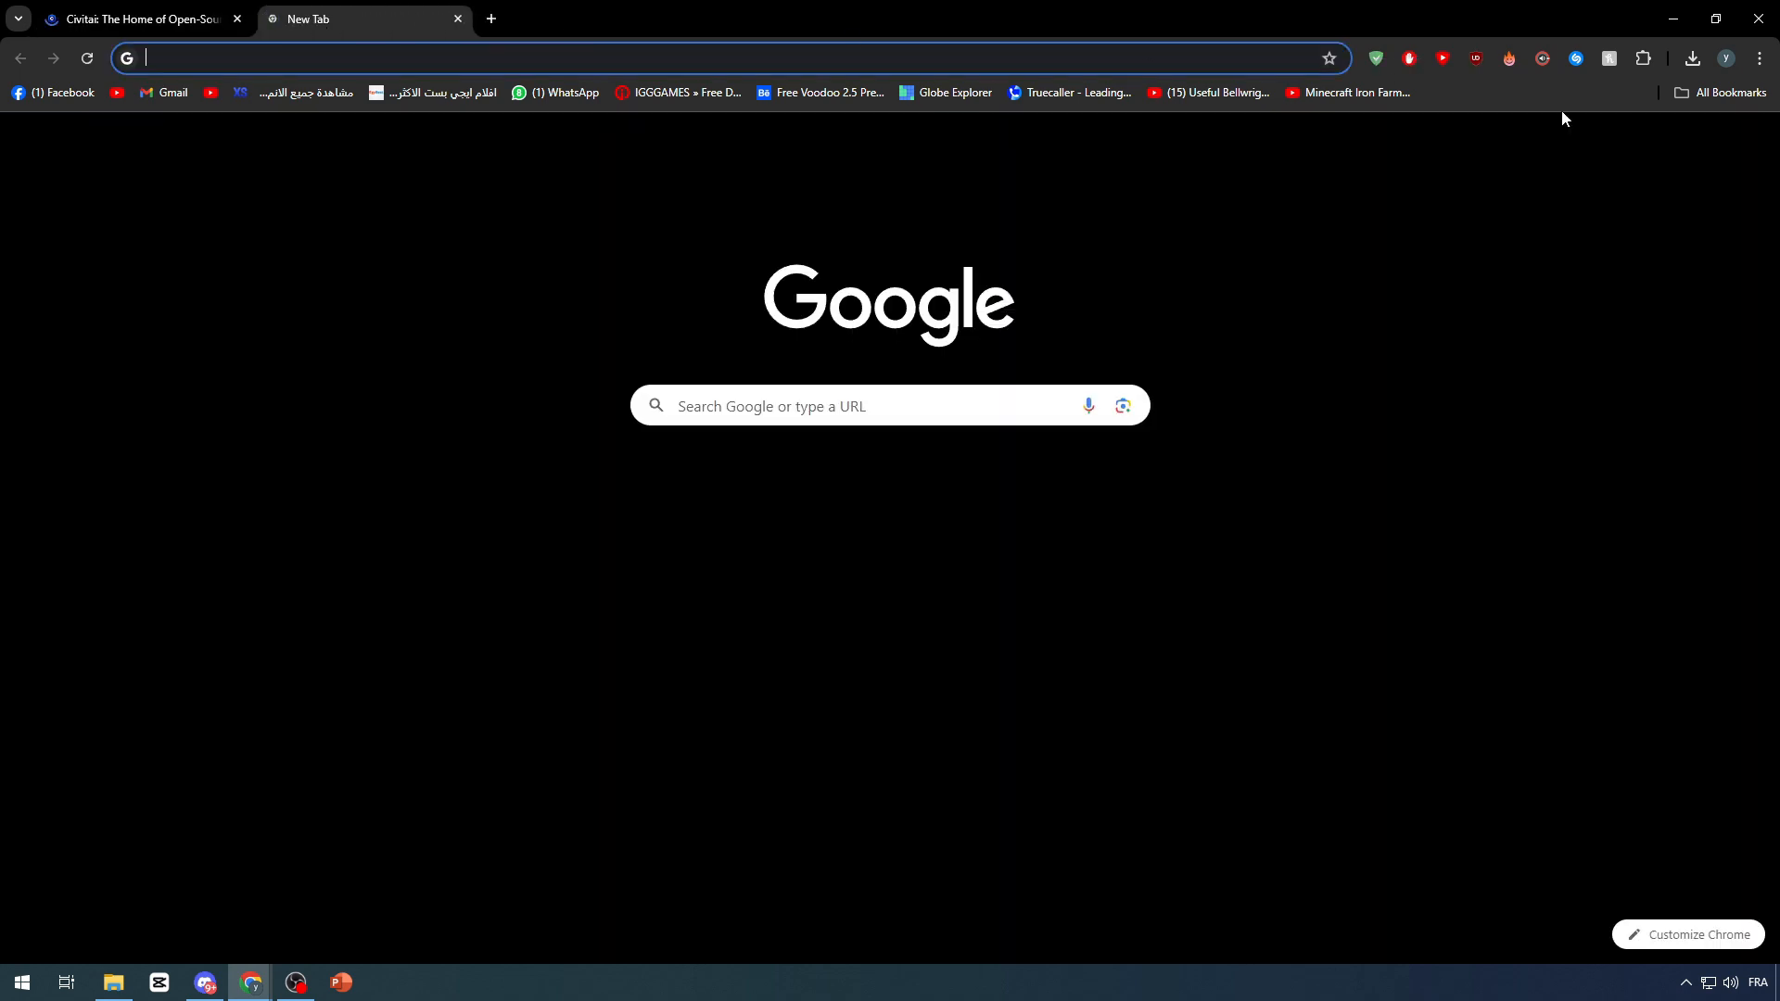
click(1747, 141)
triple_click(1546, 199)
key(ctrl+c)
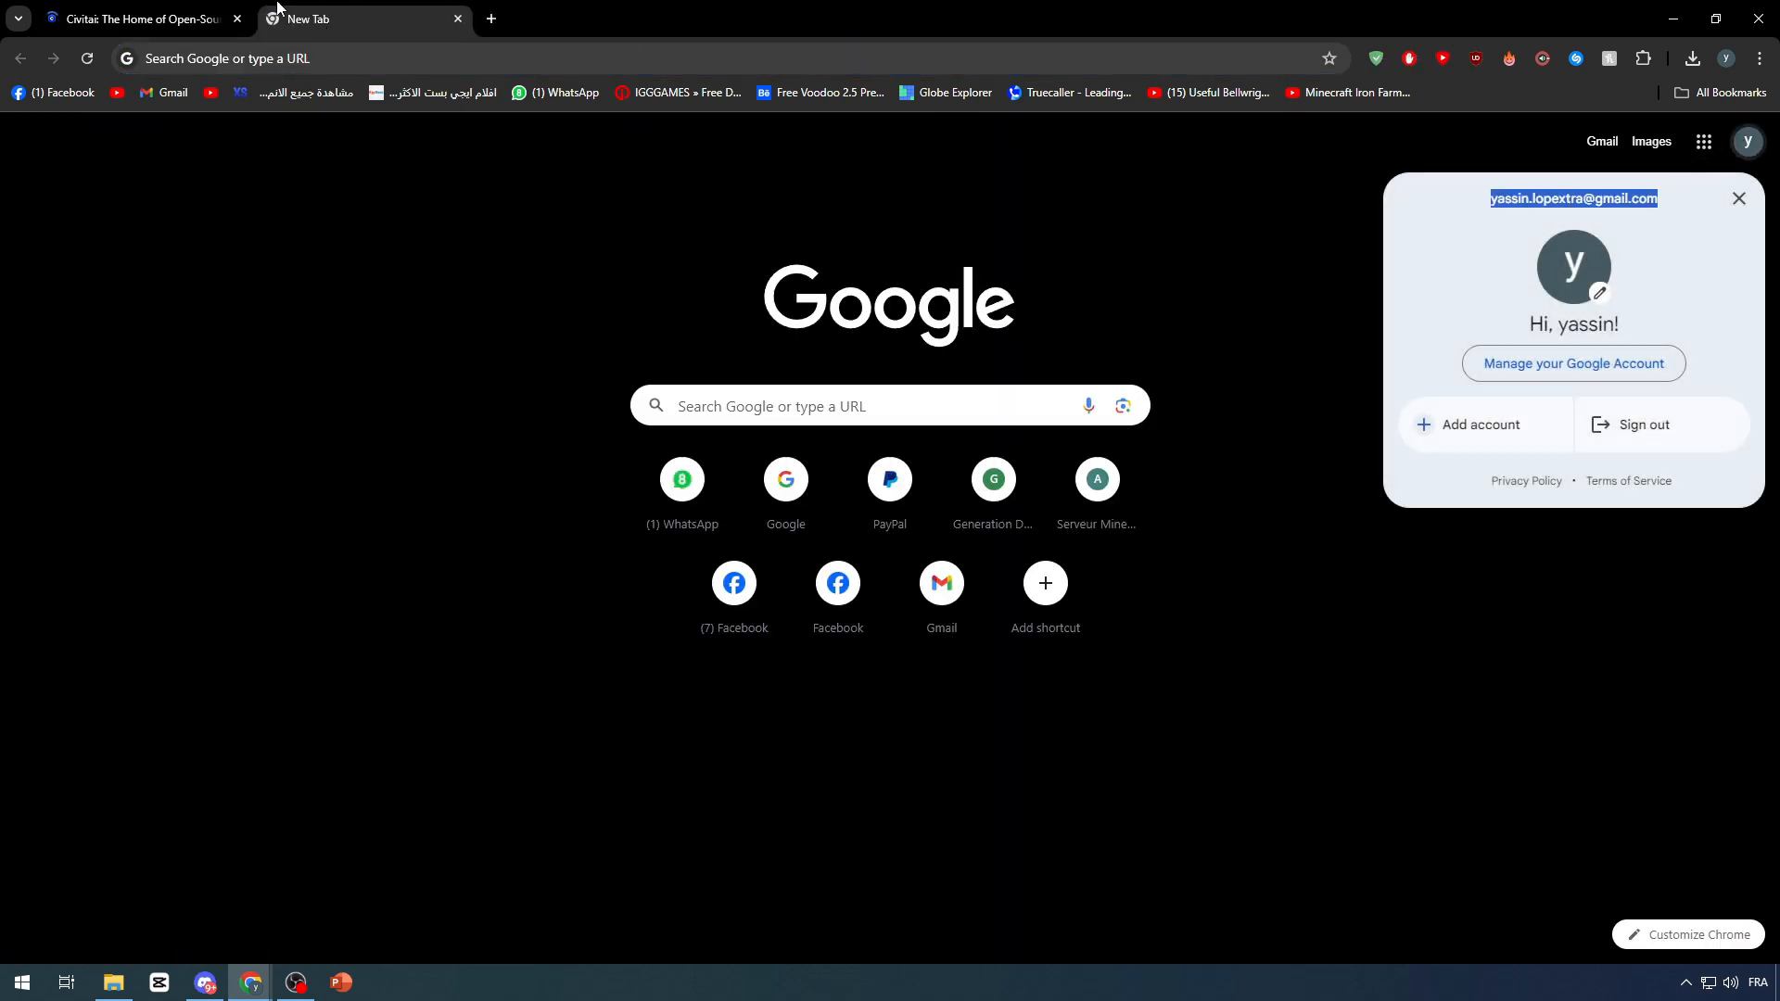
- Fill in the Civitai account details with the copied email address and a username, and save them
click(190, 16)
click(697, 415)
key(ctrl+v)
click(716, 497)
text(l)
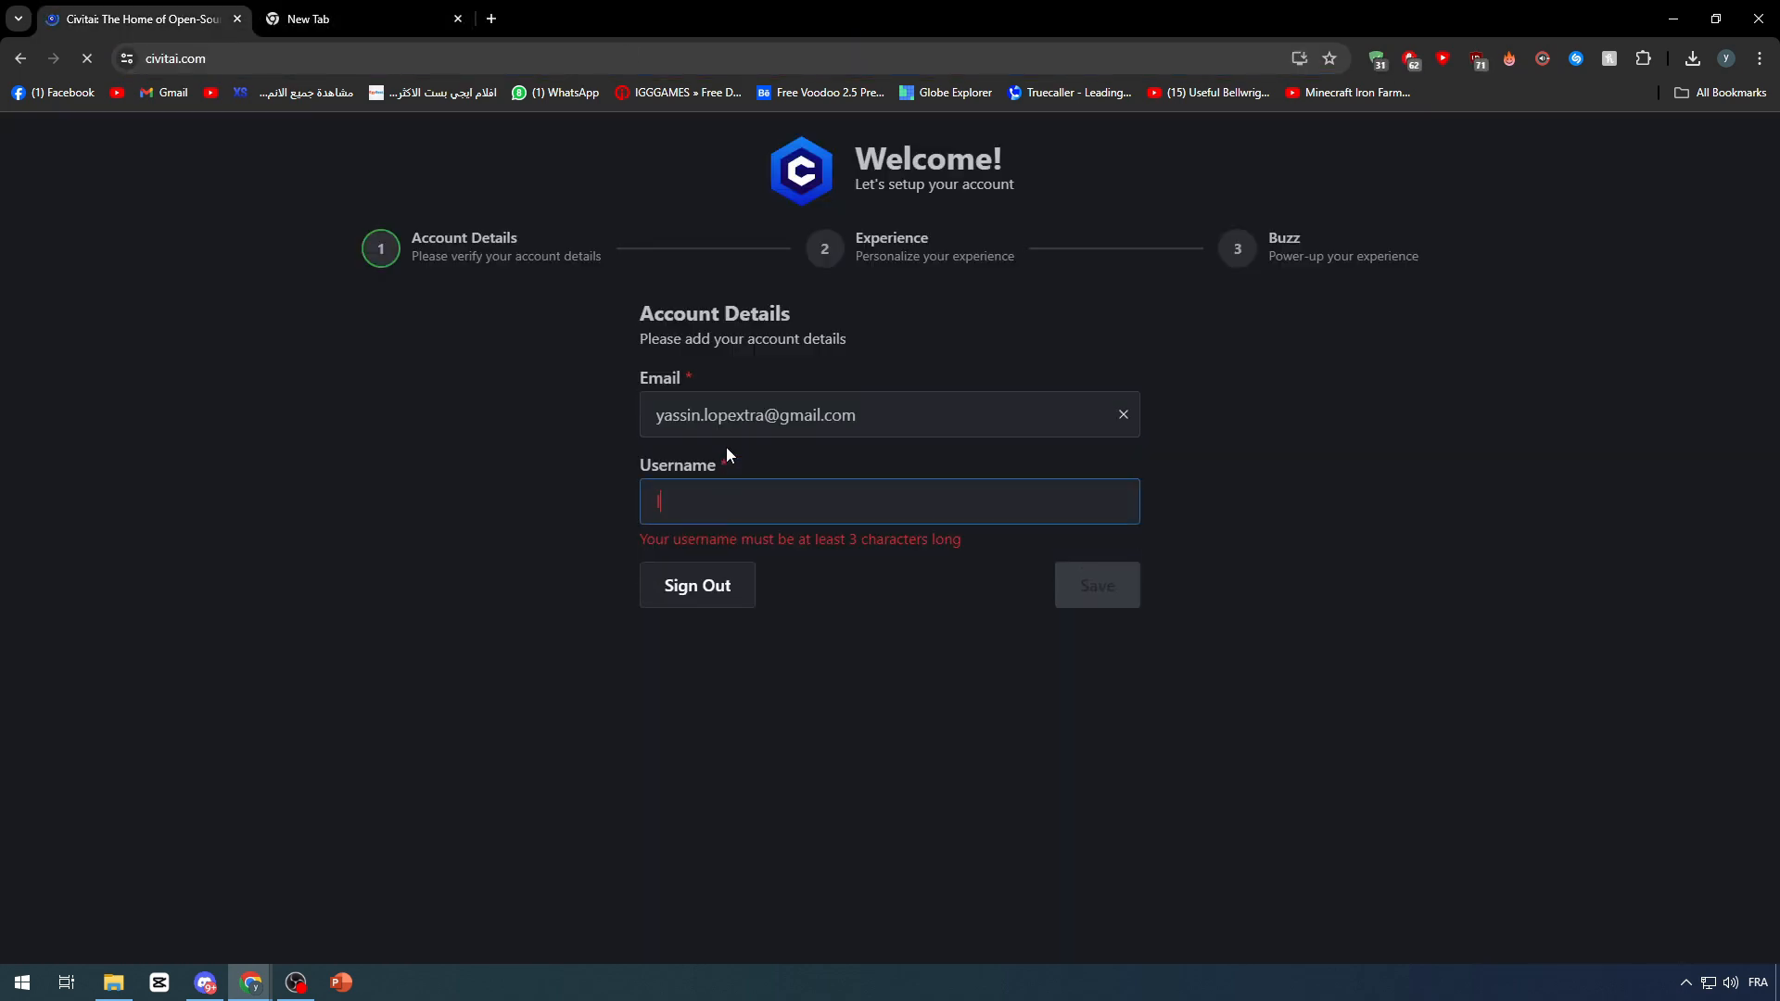
text(olylope)
click(1083, 569)
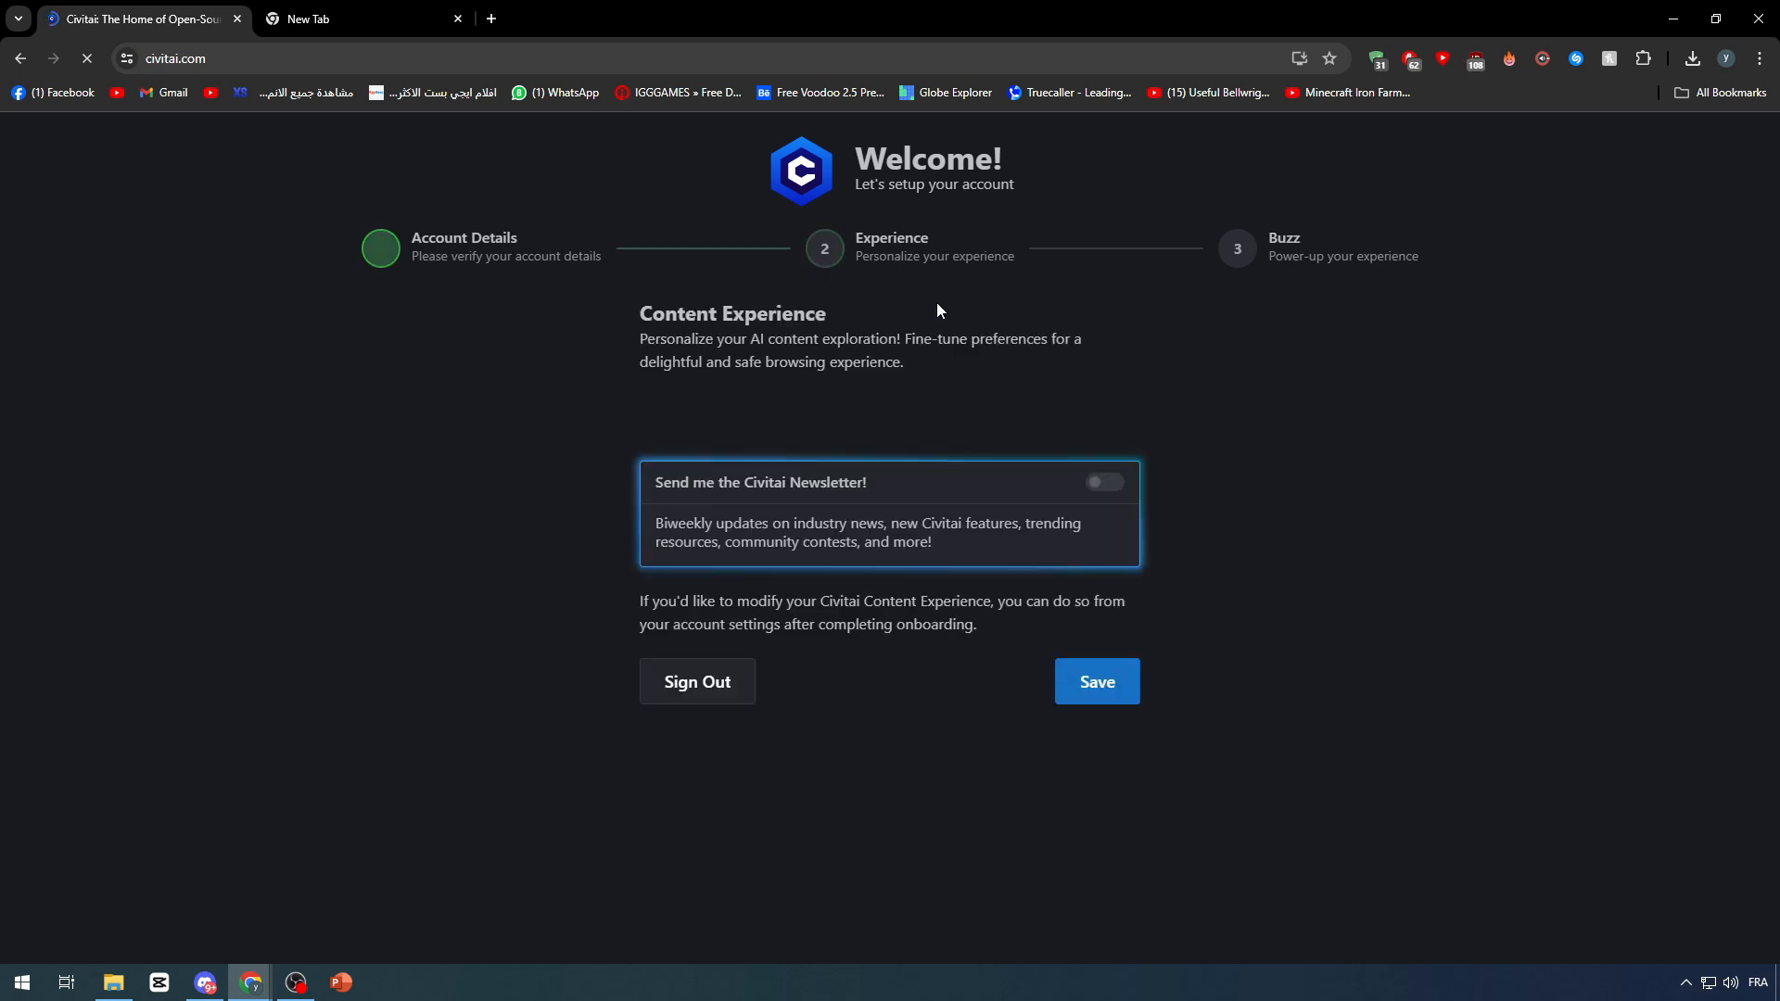
- Save the Content Experience preferences without the newsletter and complete the Buzz stage of the account setup
click(1126, 683)
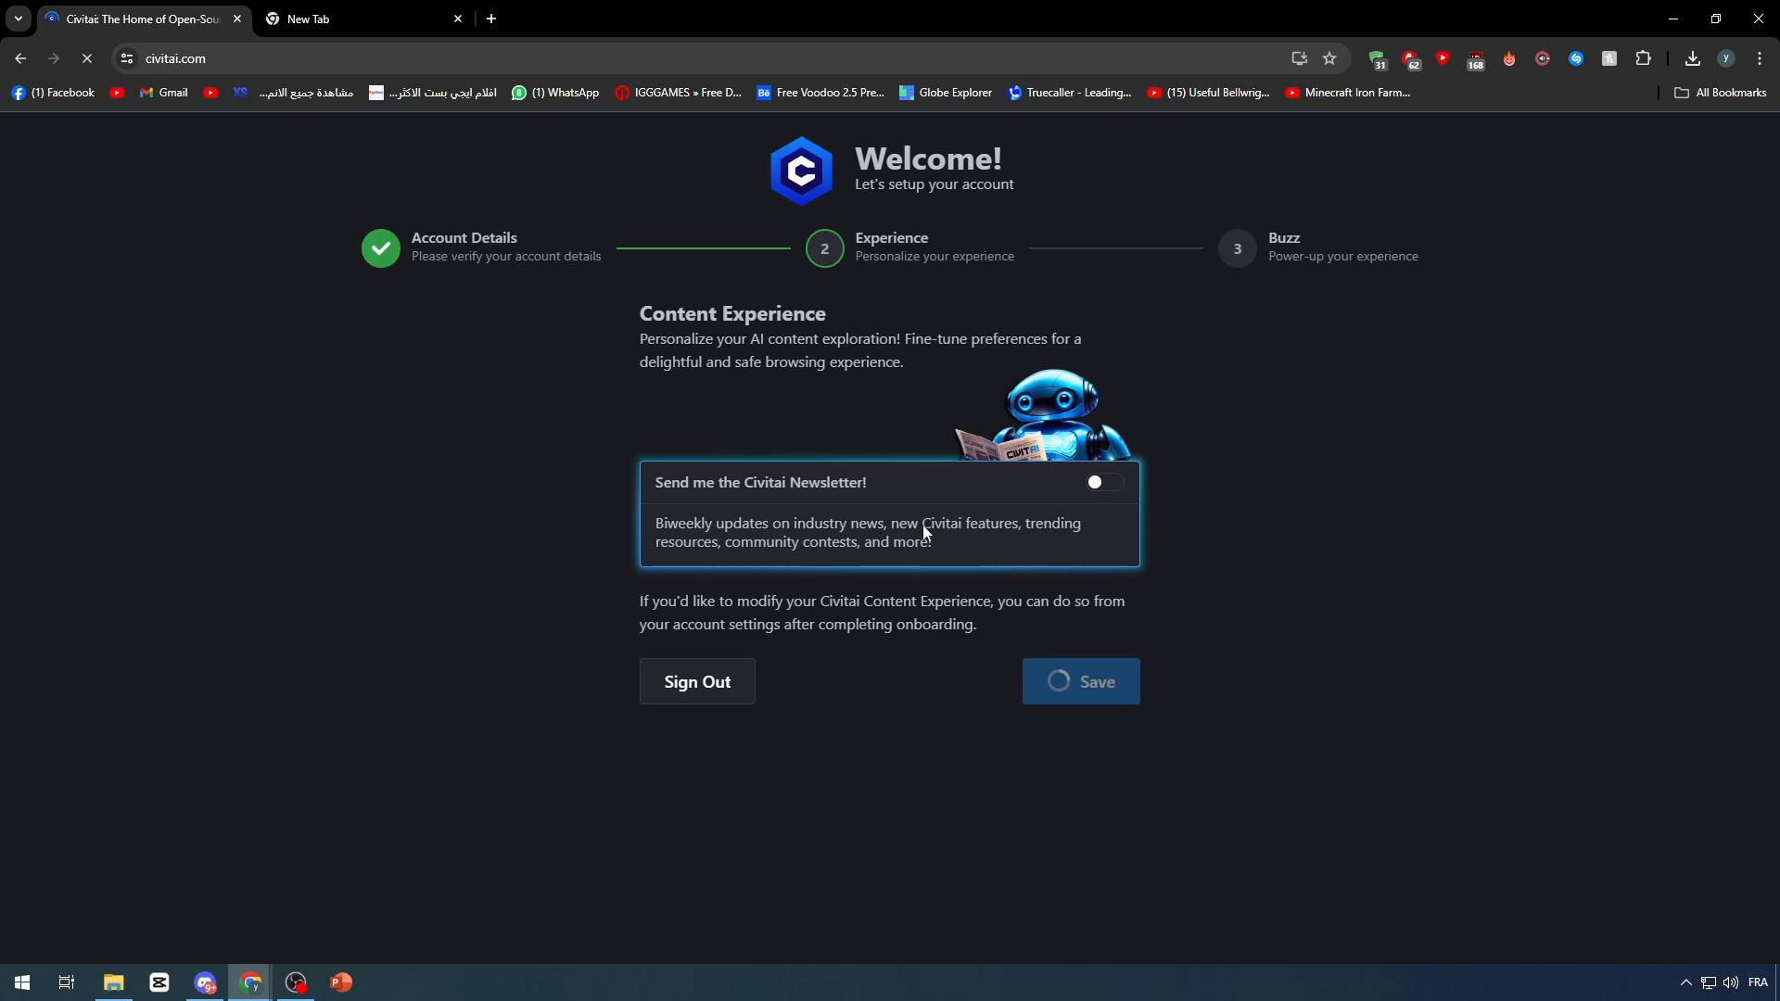
scroll(971, 699, down, 5)
click(1170, 849)
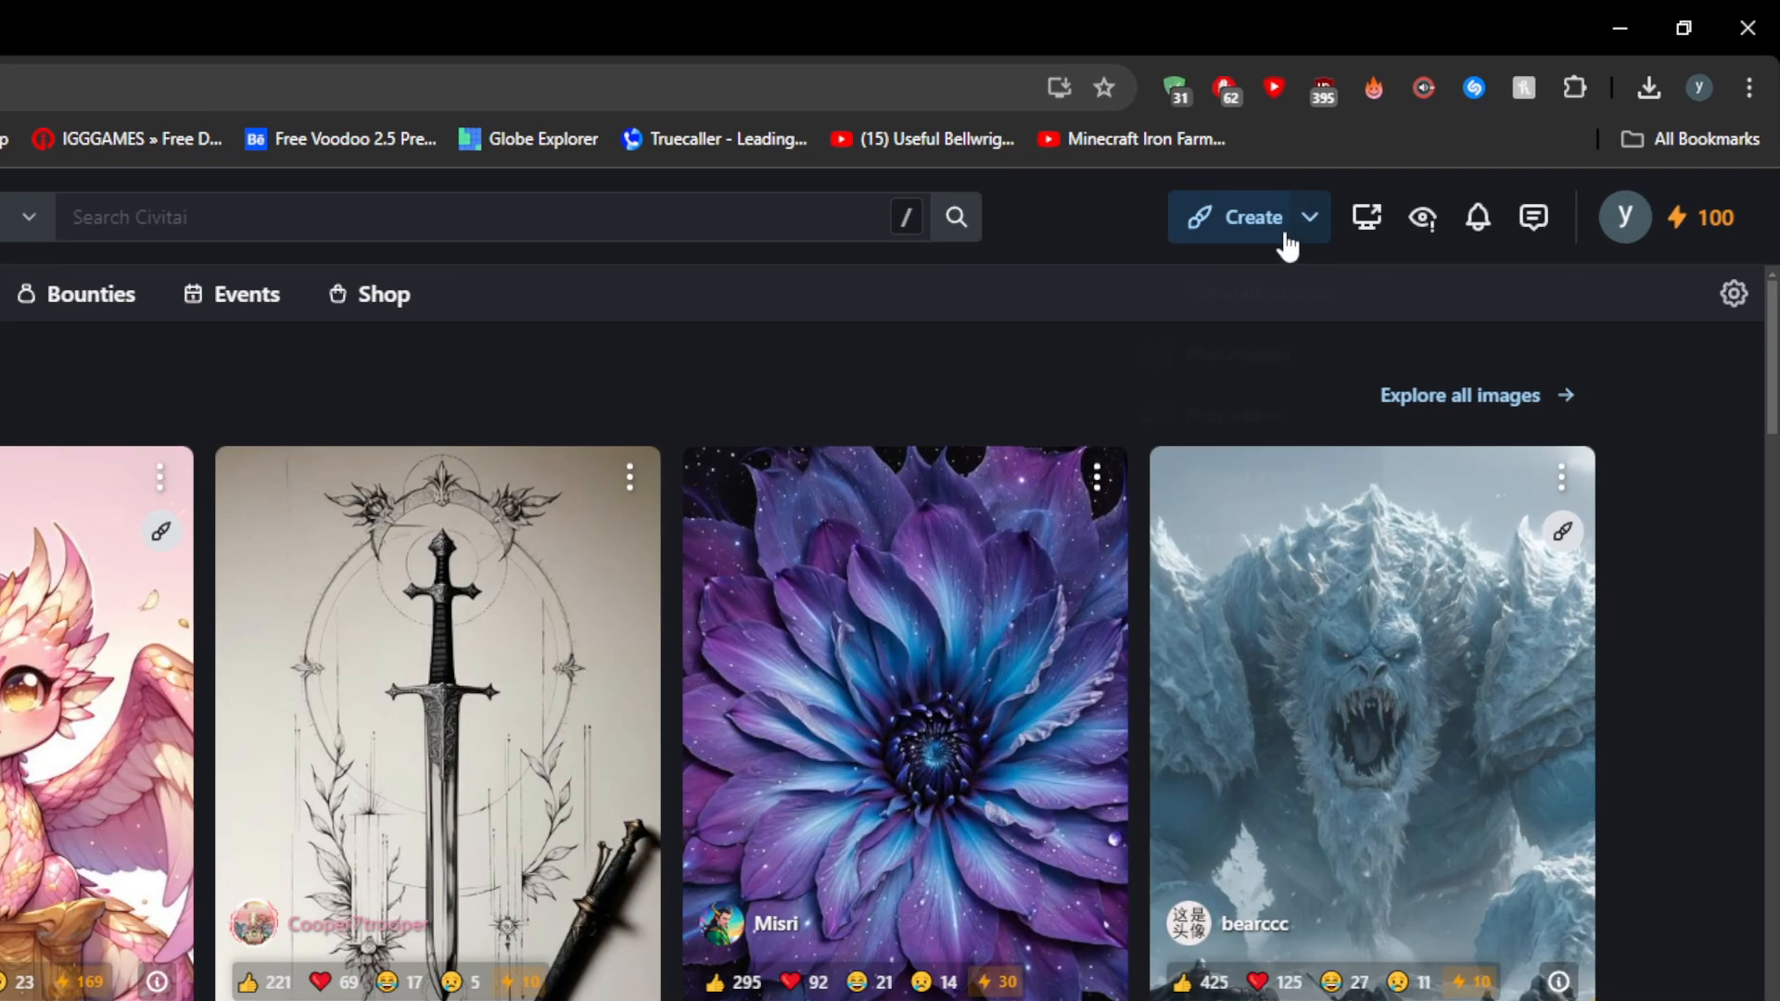
- Start uploading a model and look over the fields of the Publish a Model form
click(1449, 159)
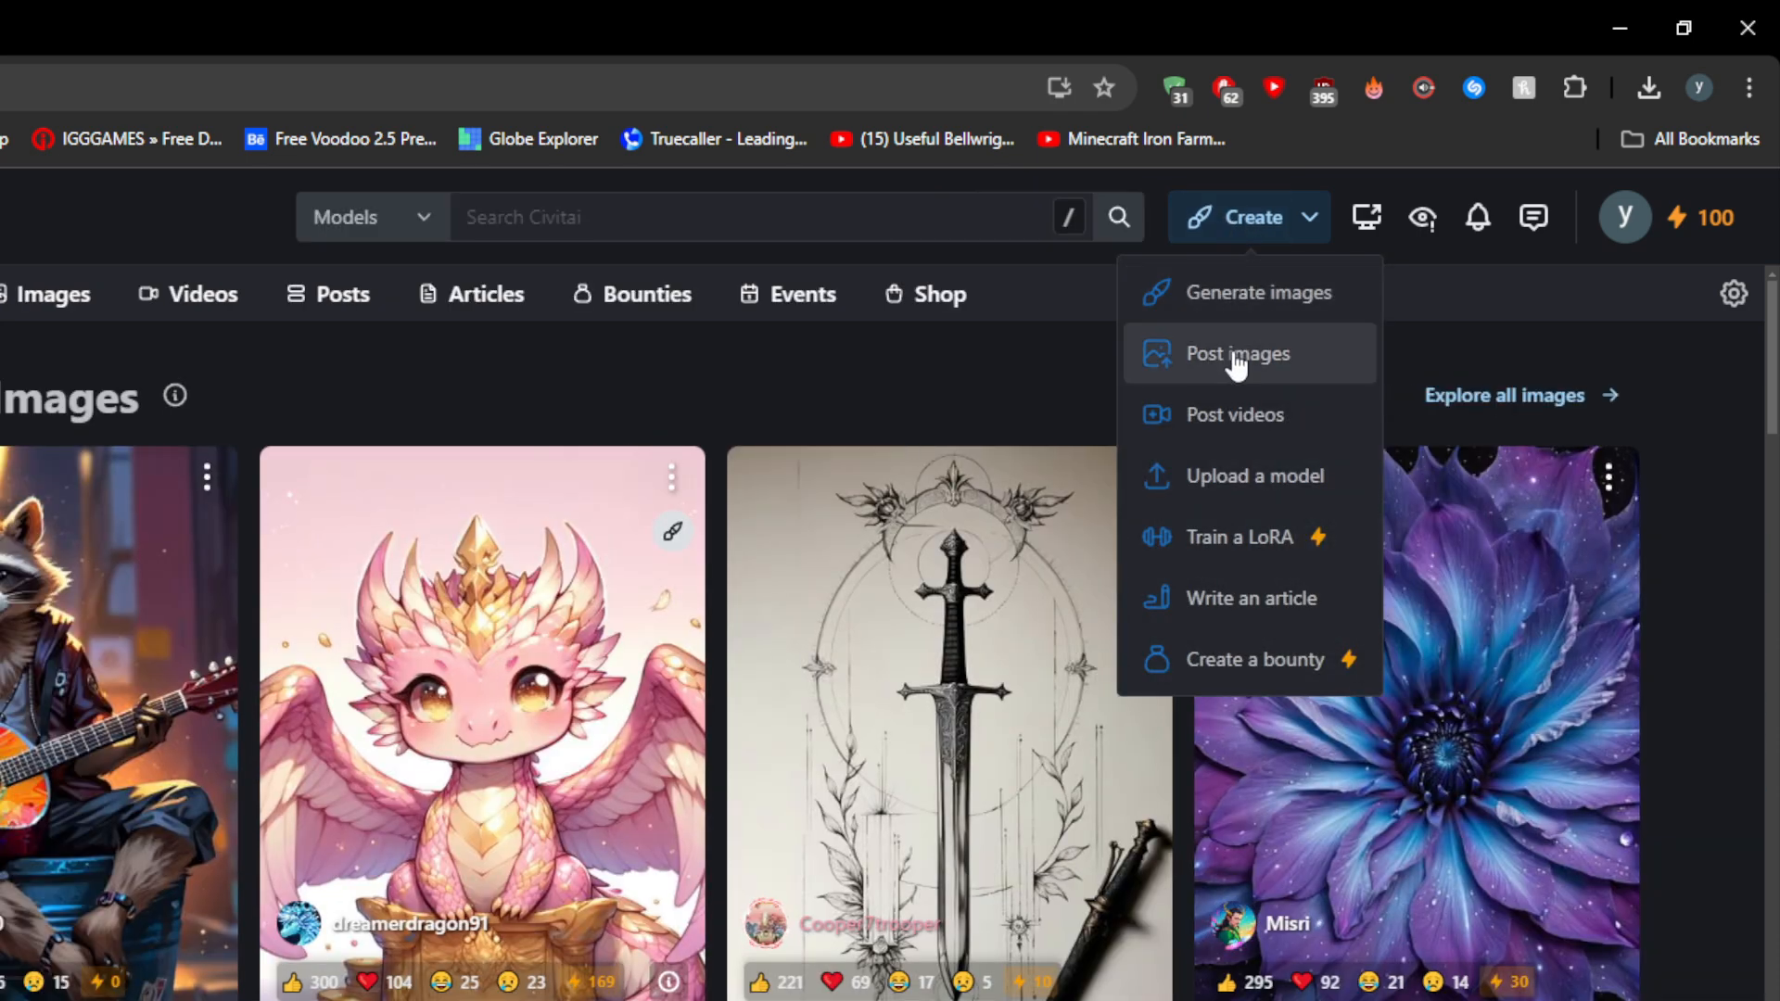
click(1260, 476)
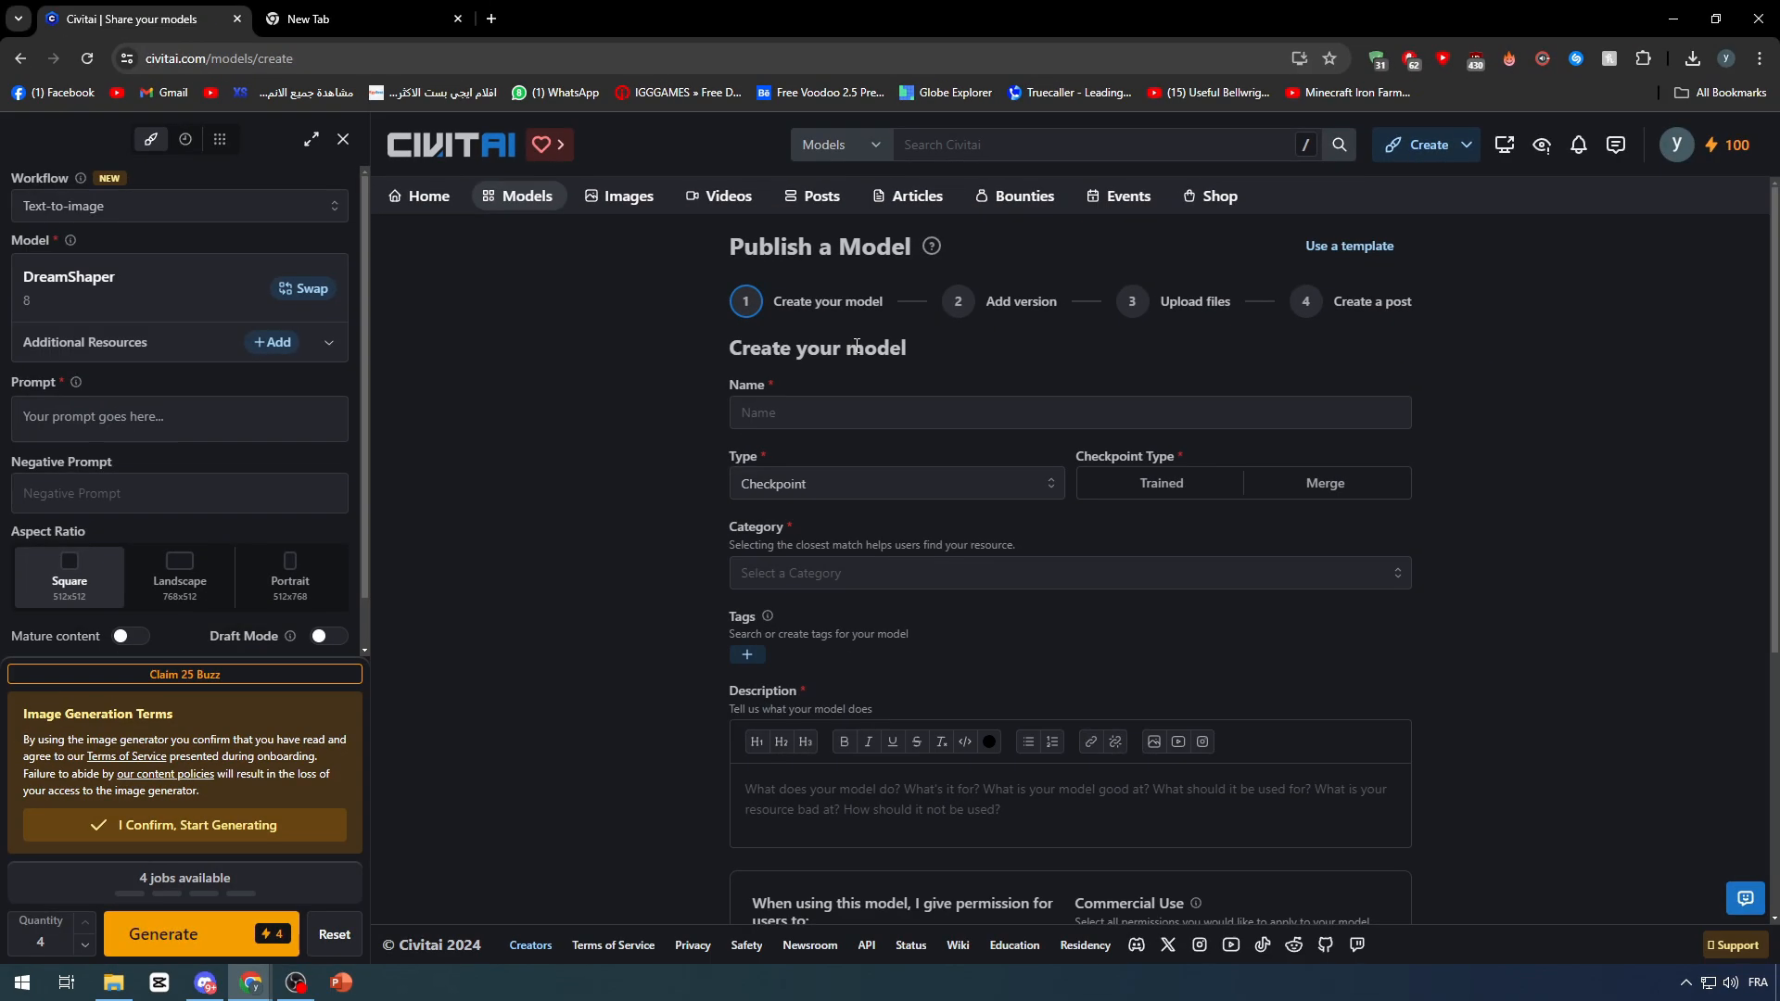
scroll(395, 515, down, 2)
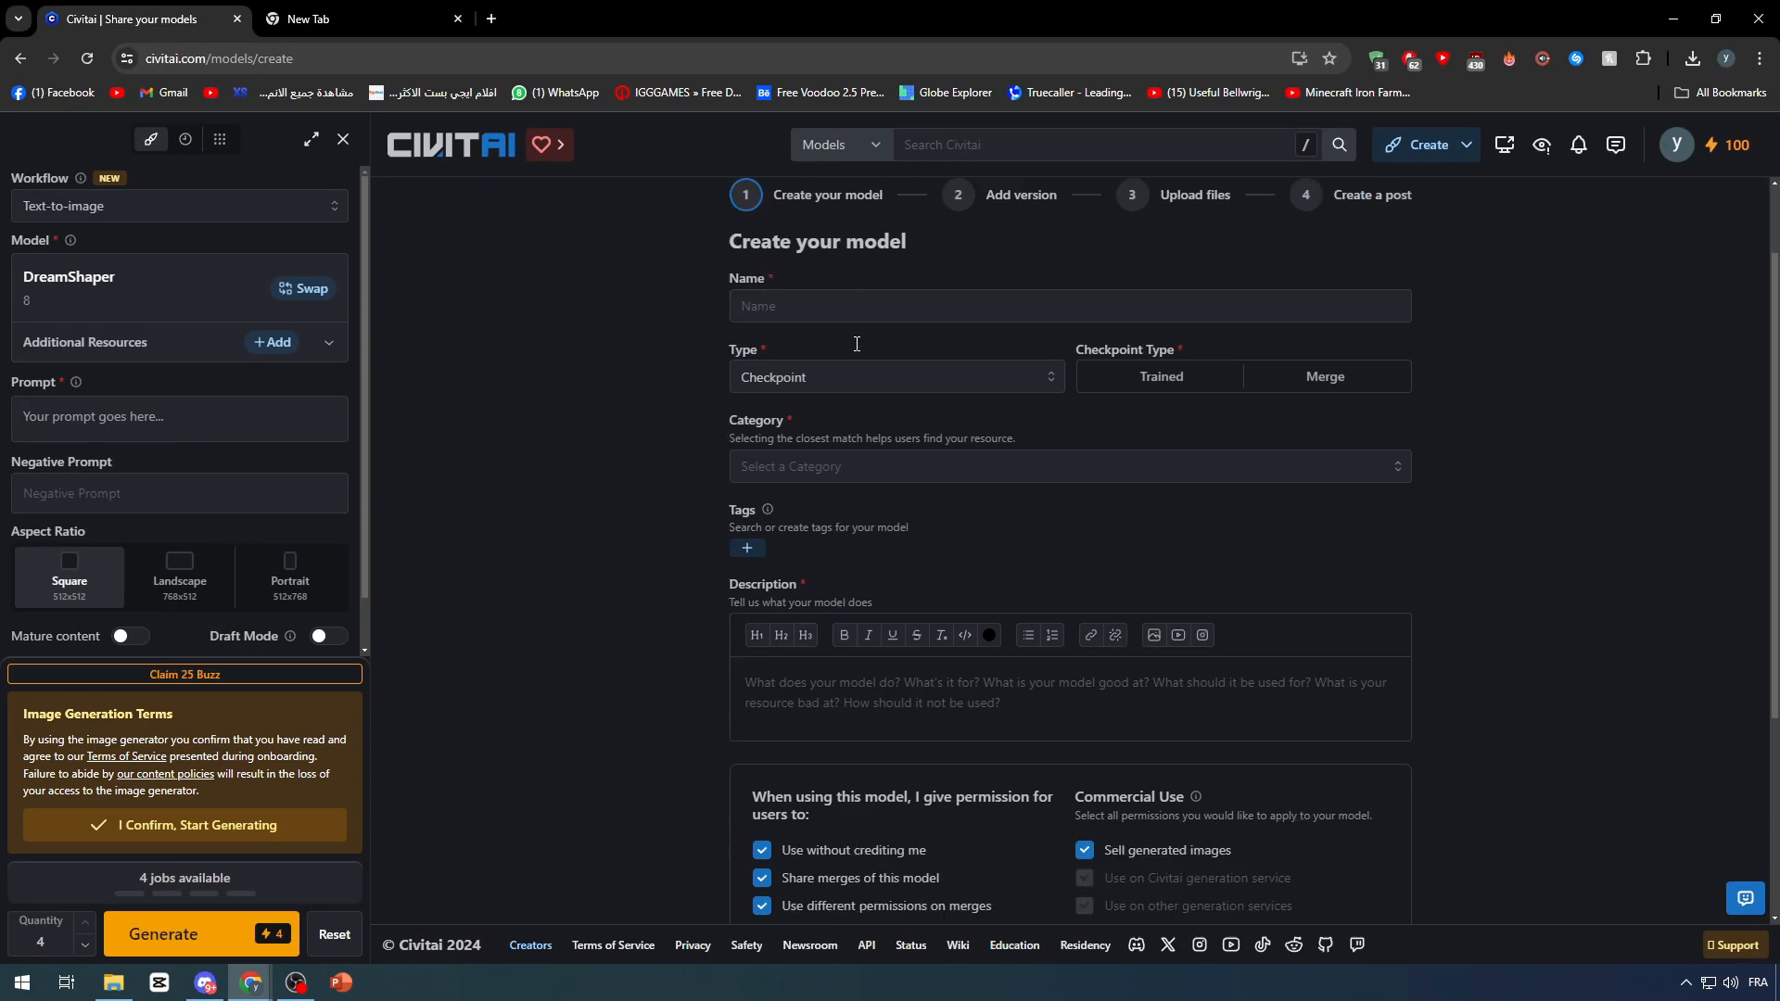
scroll(857, 345, down, 3)
scroll(1193, 556, up, 4)
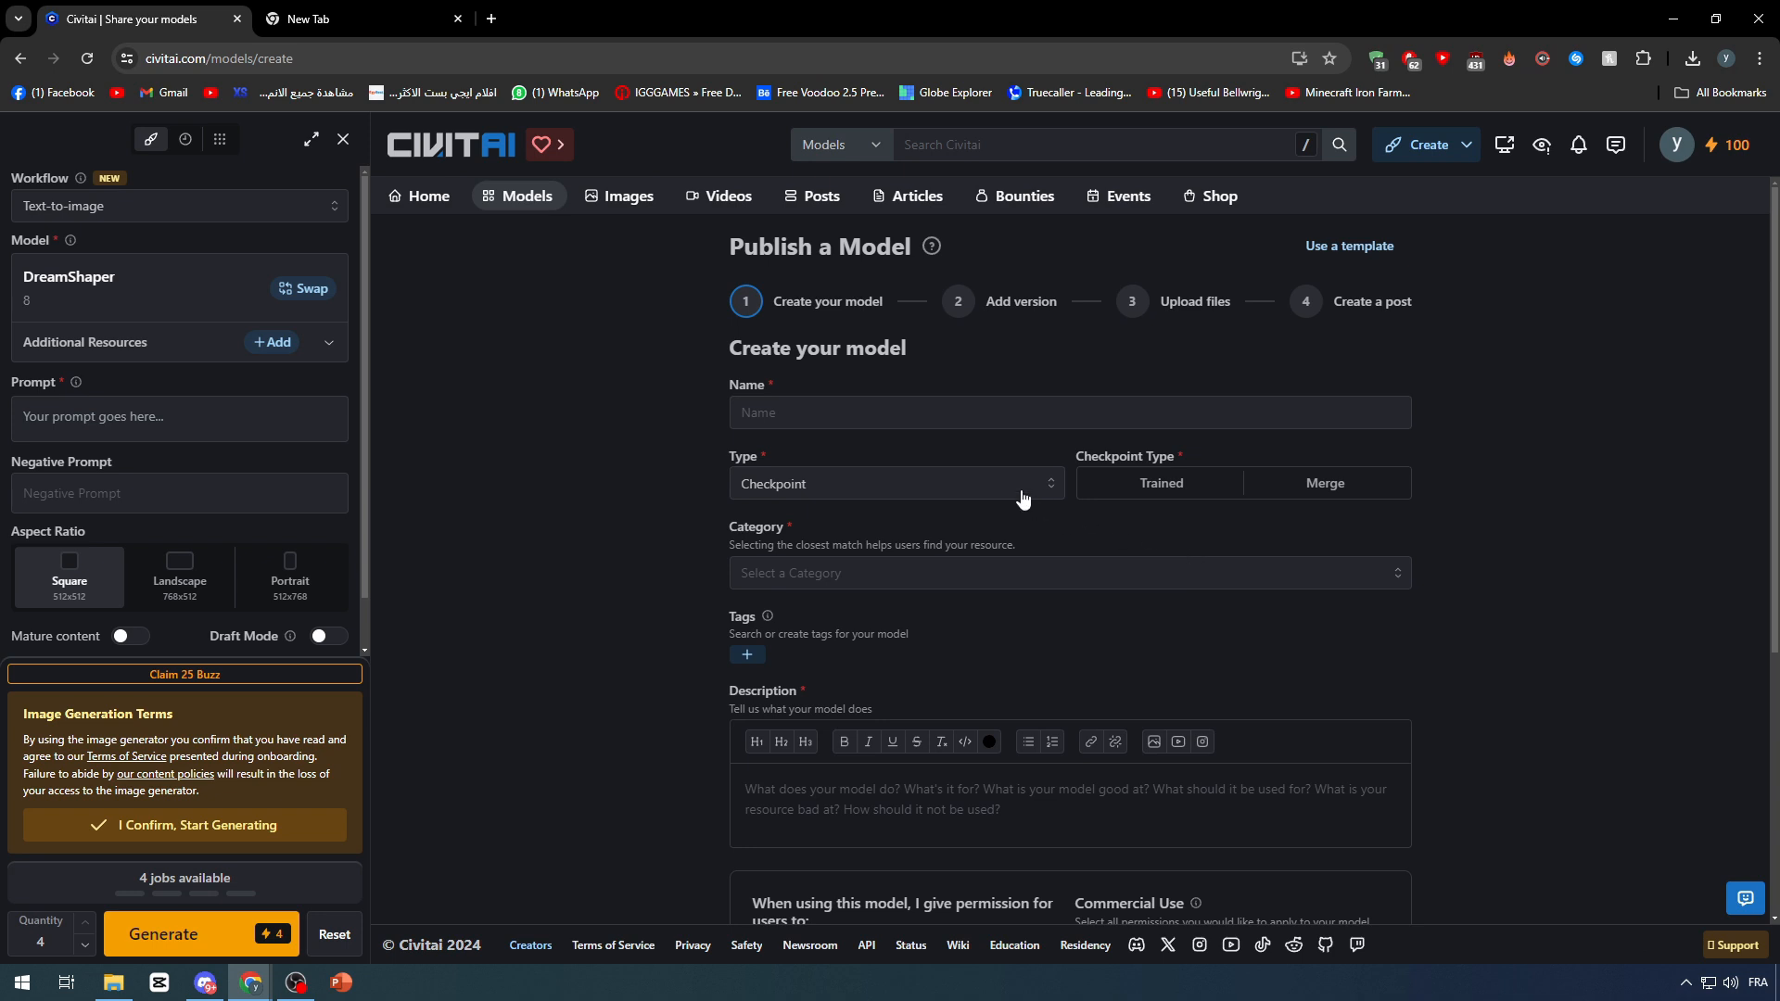
- Name the new model TutorialLLT
triple_click(825, 350)
click(848, 422)
text(Tutorial)
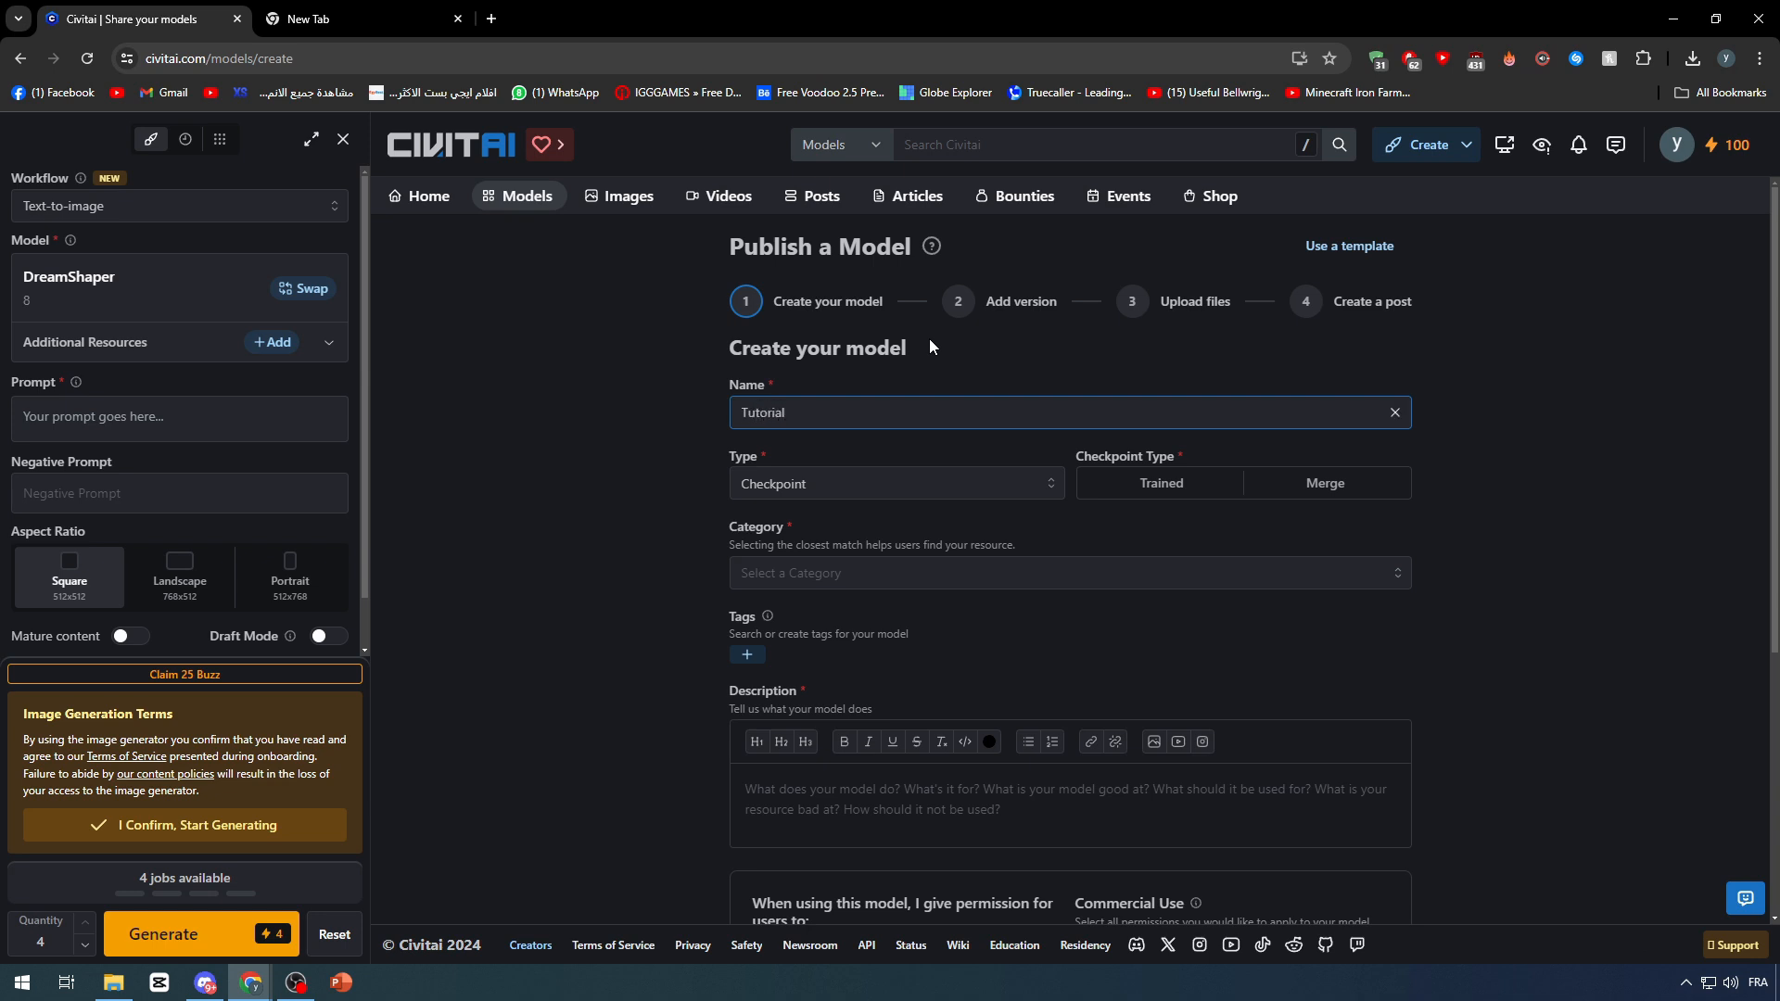
text(LLT)
- Set the model's type to LoRA and its category to Character
click(844, 495)
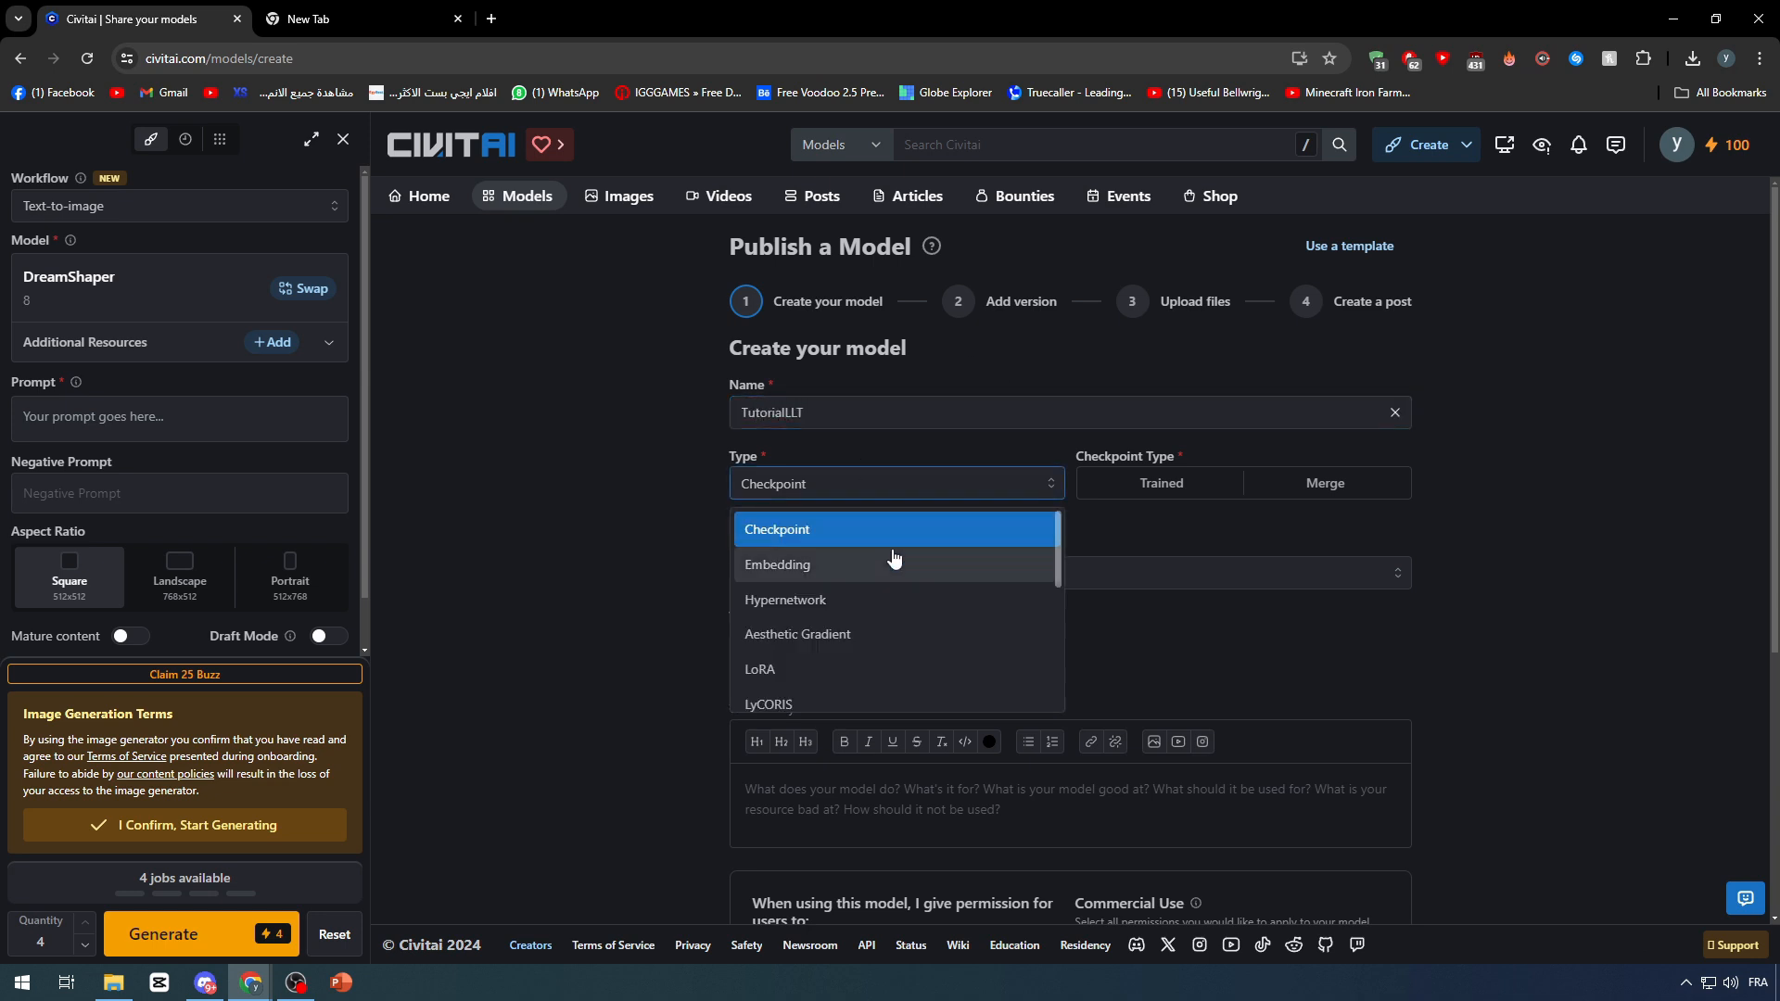
scroll(846, 561, down, 5)
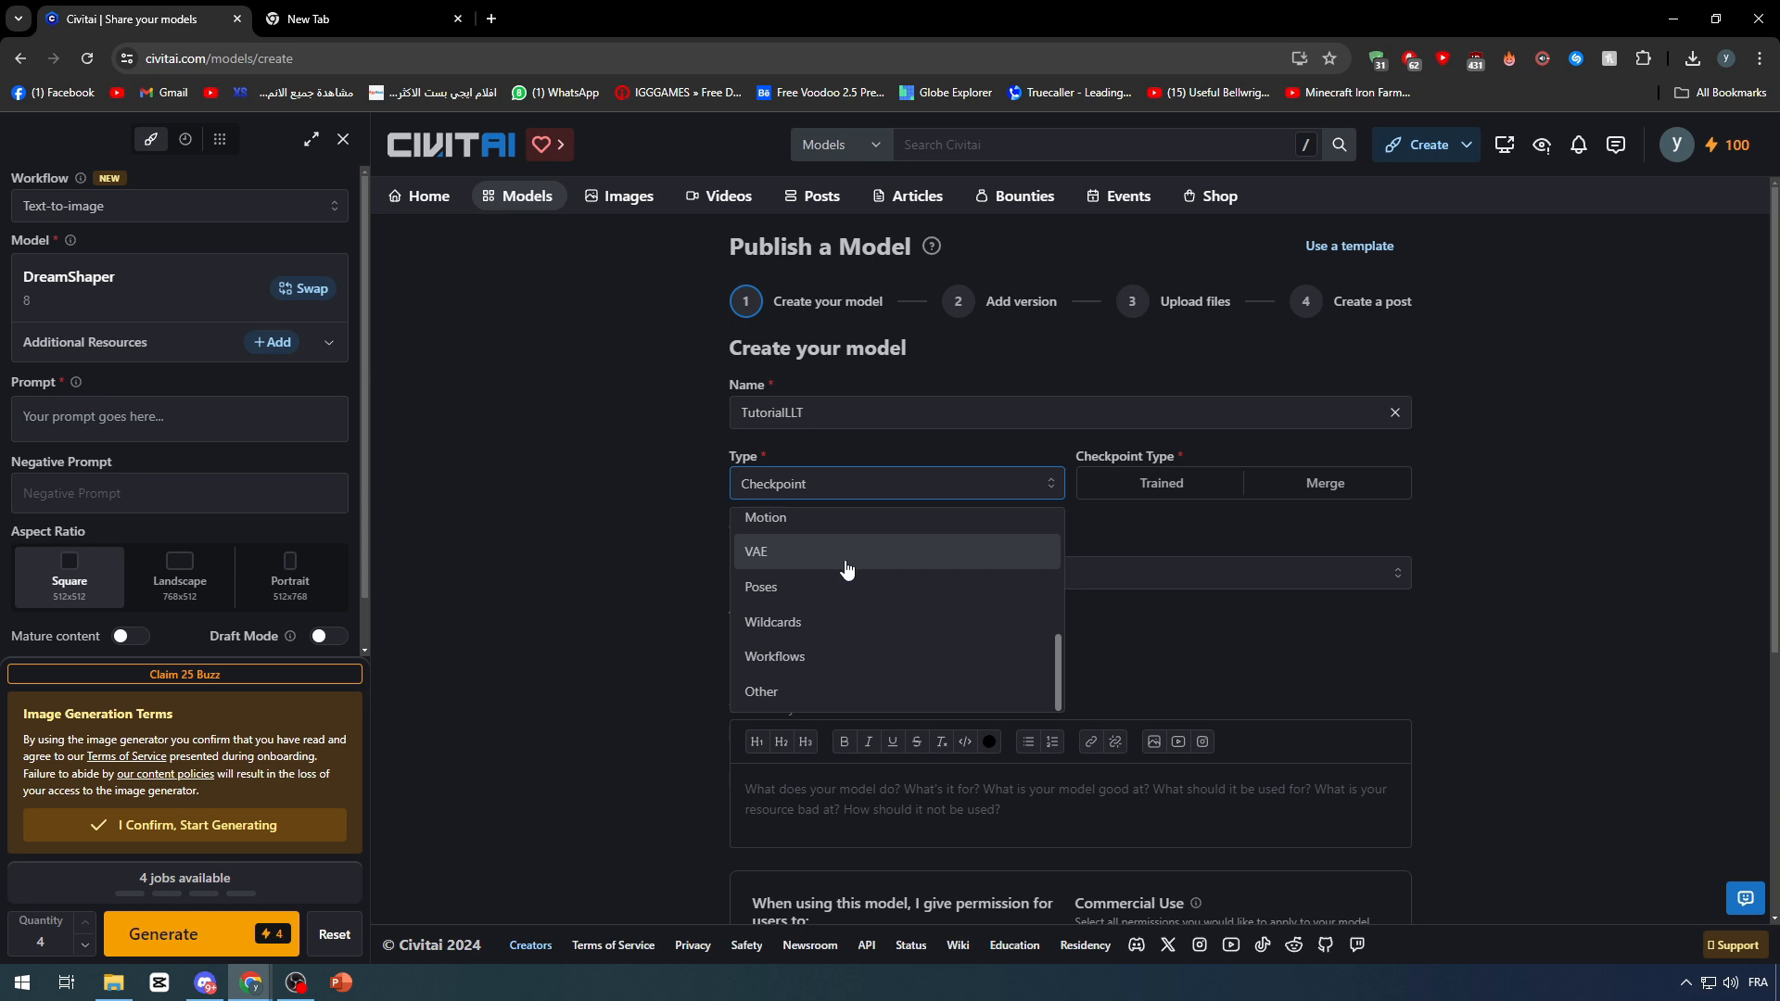
scroll(849, 556, up, 3)
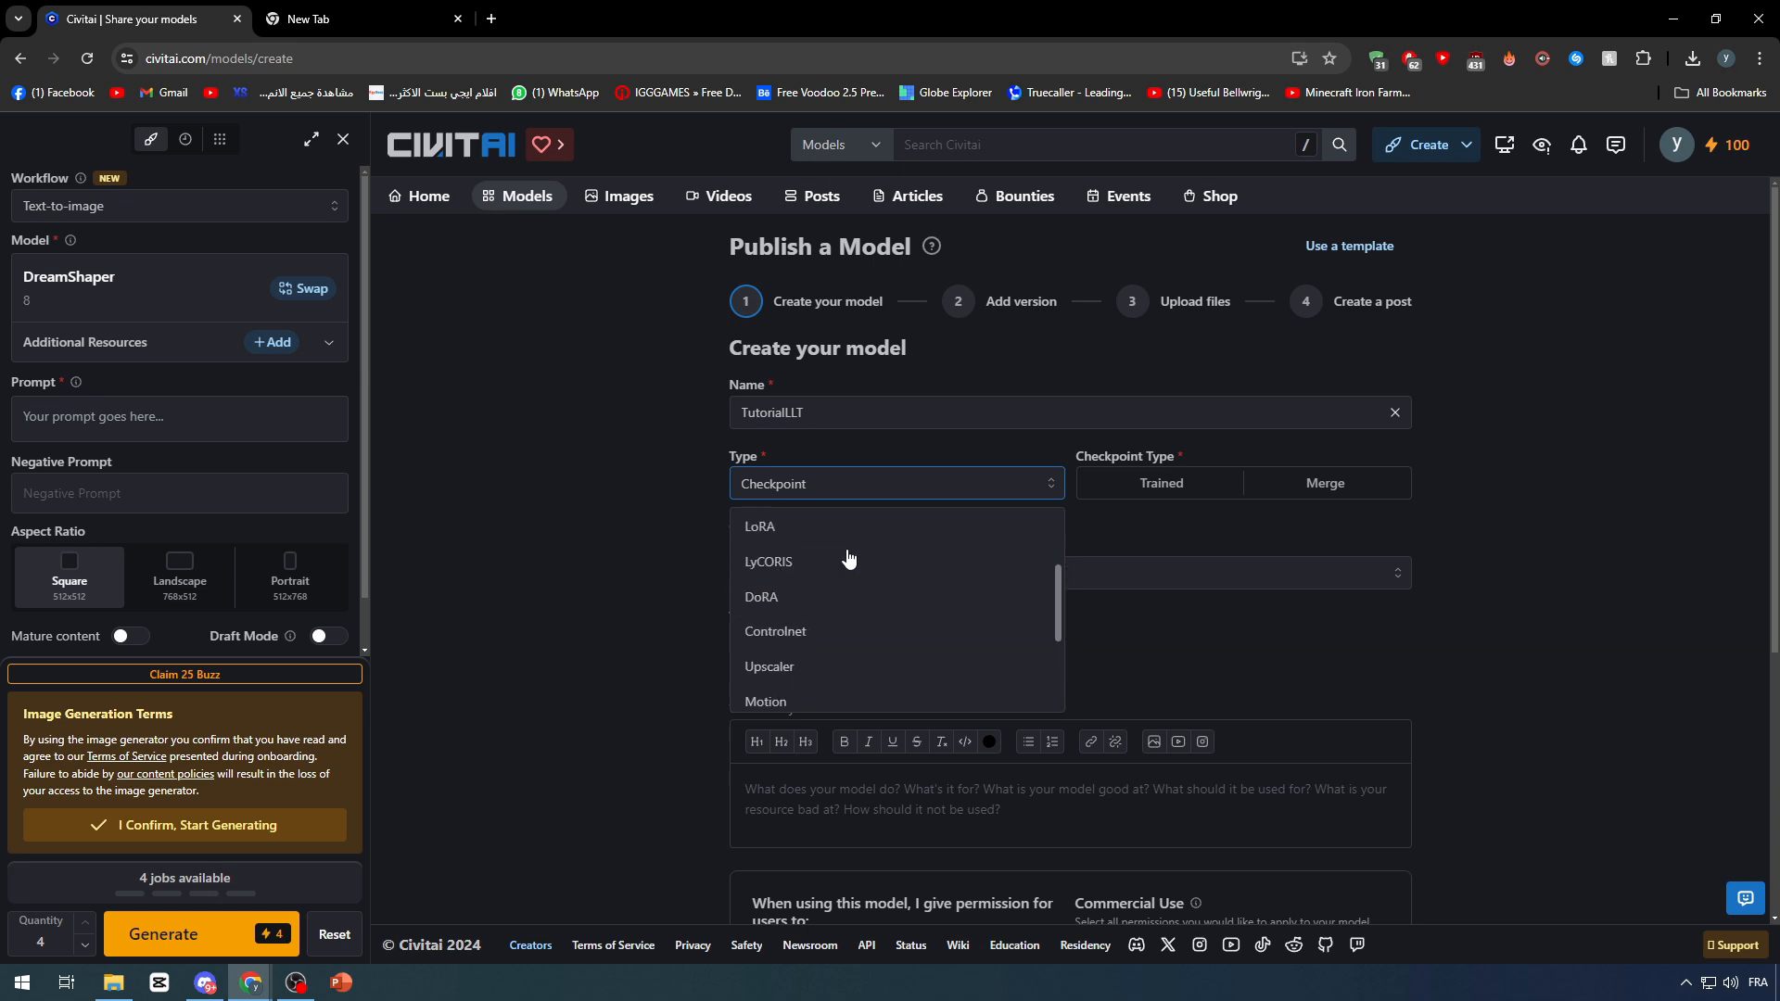
scroll(895, 580, up, 3)
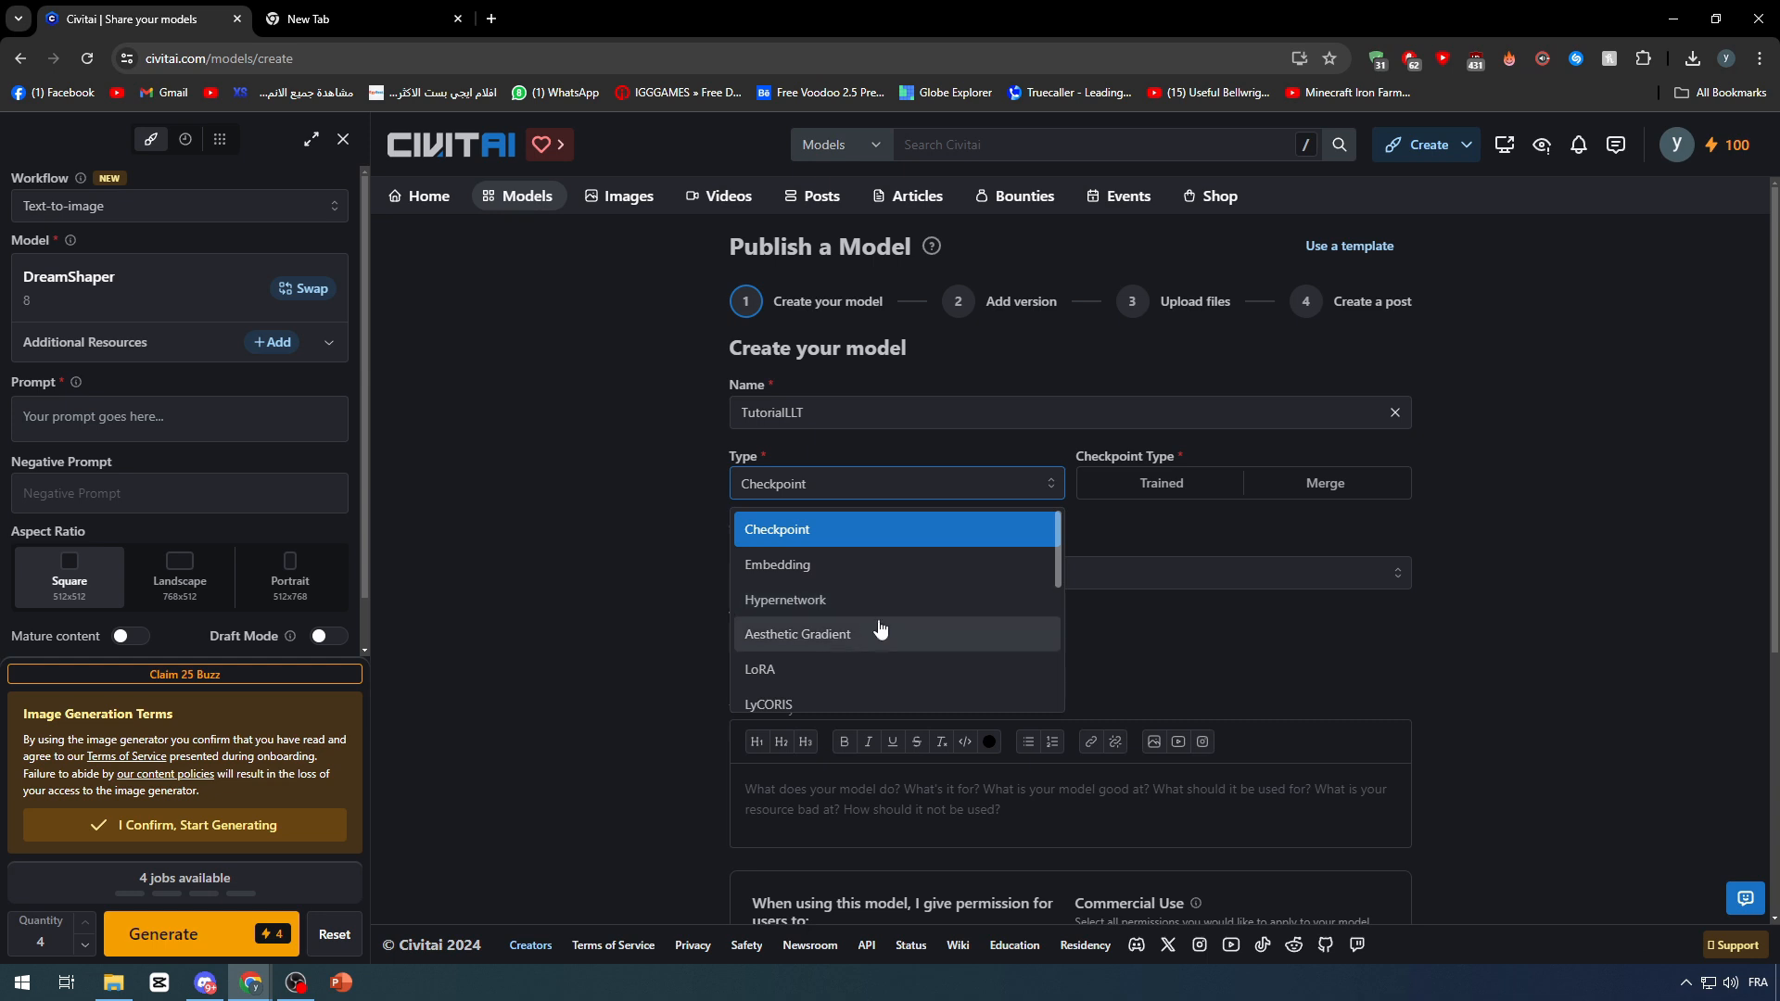
right_click(795, 677)
click(716, 578)
click(931, 573)
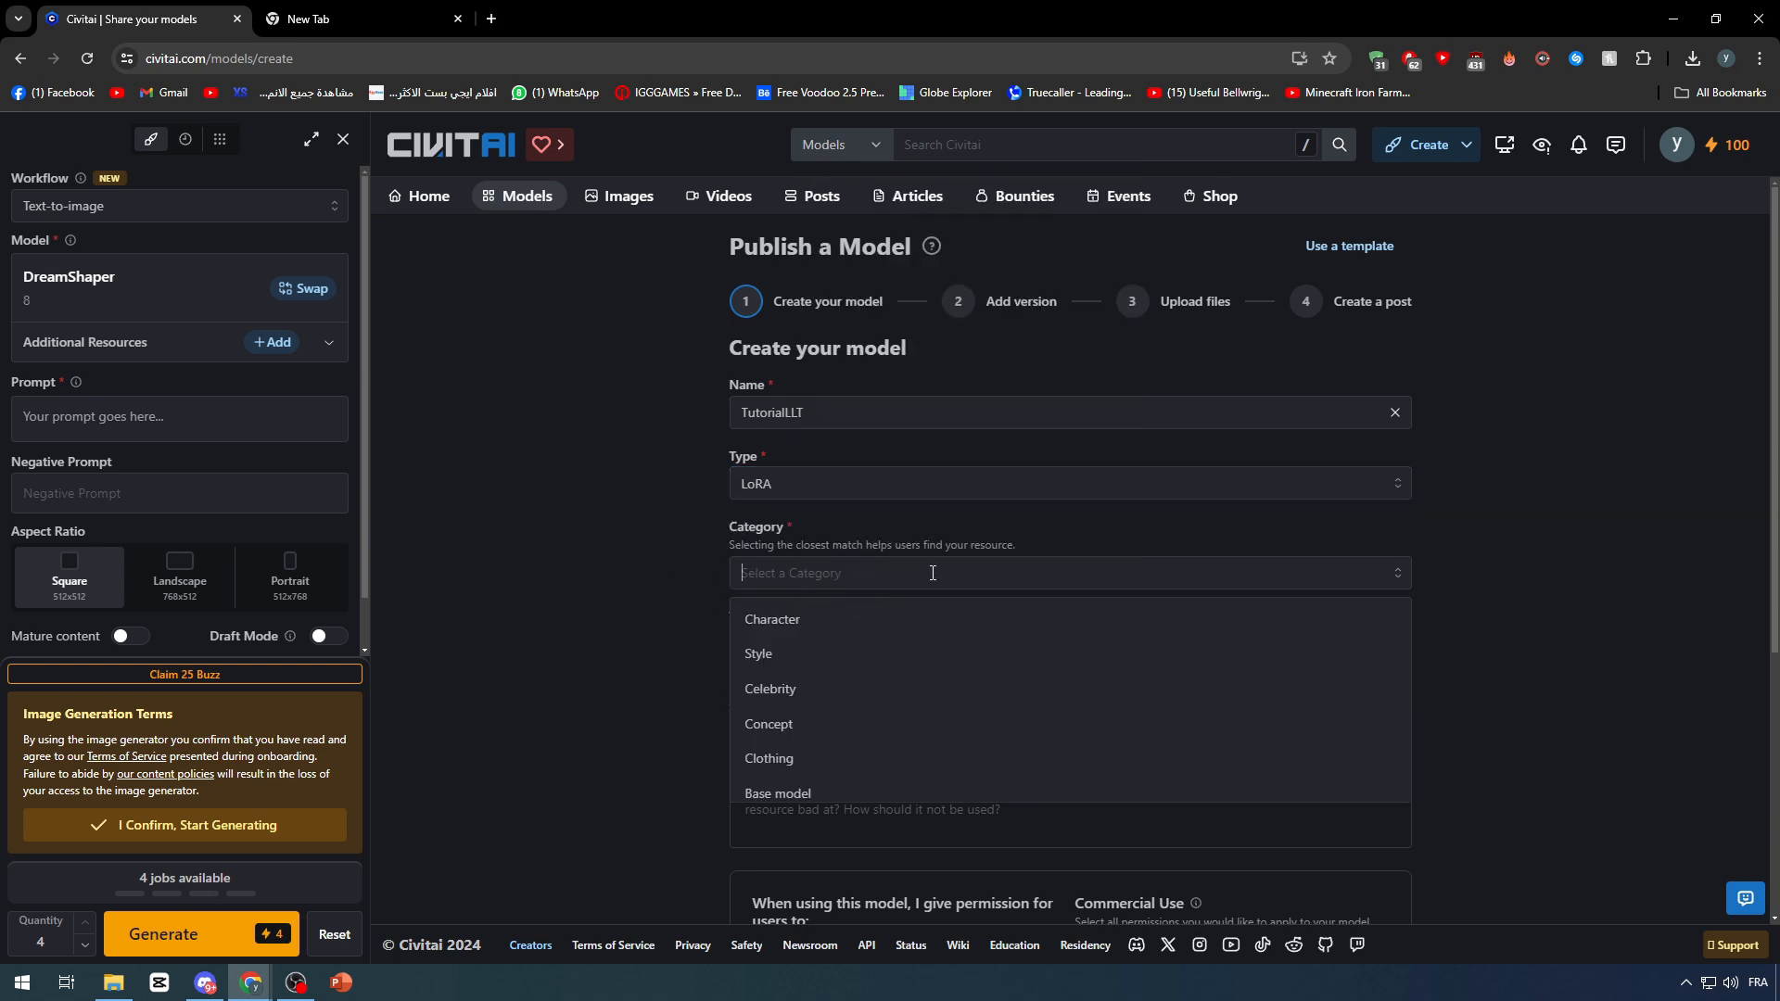
click(749, 619)
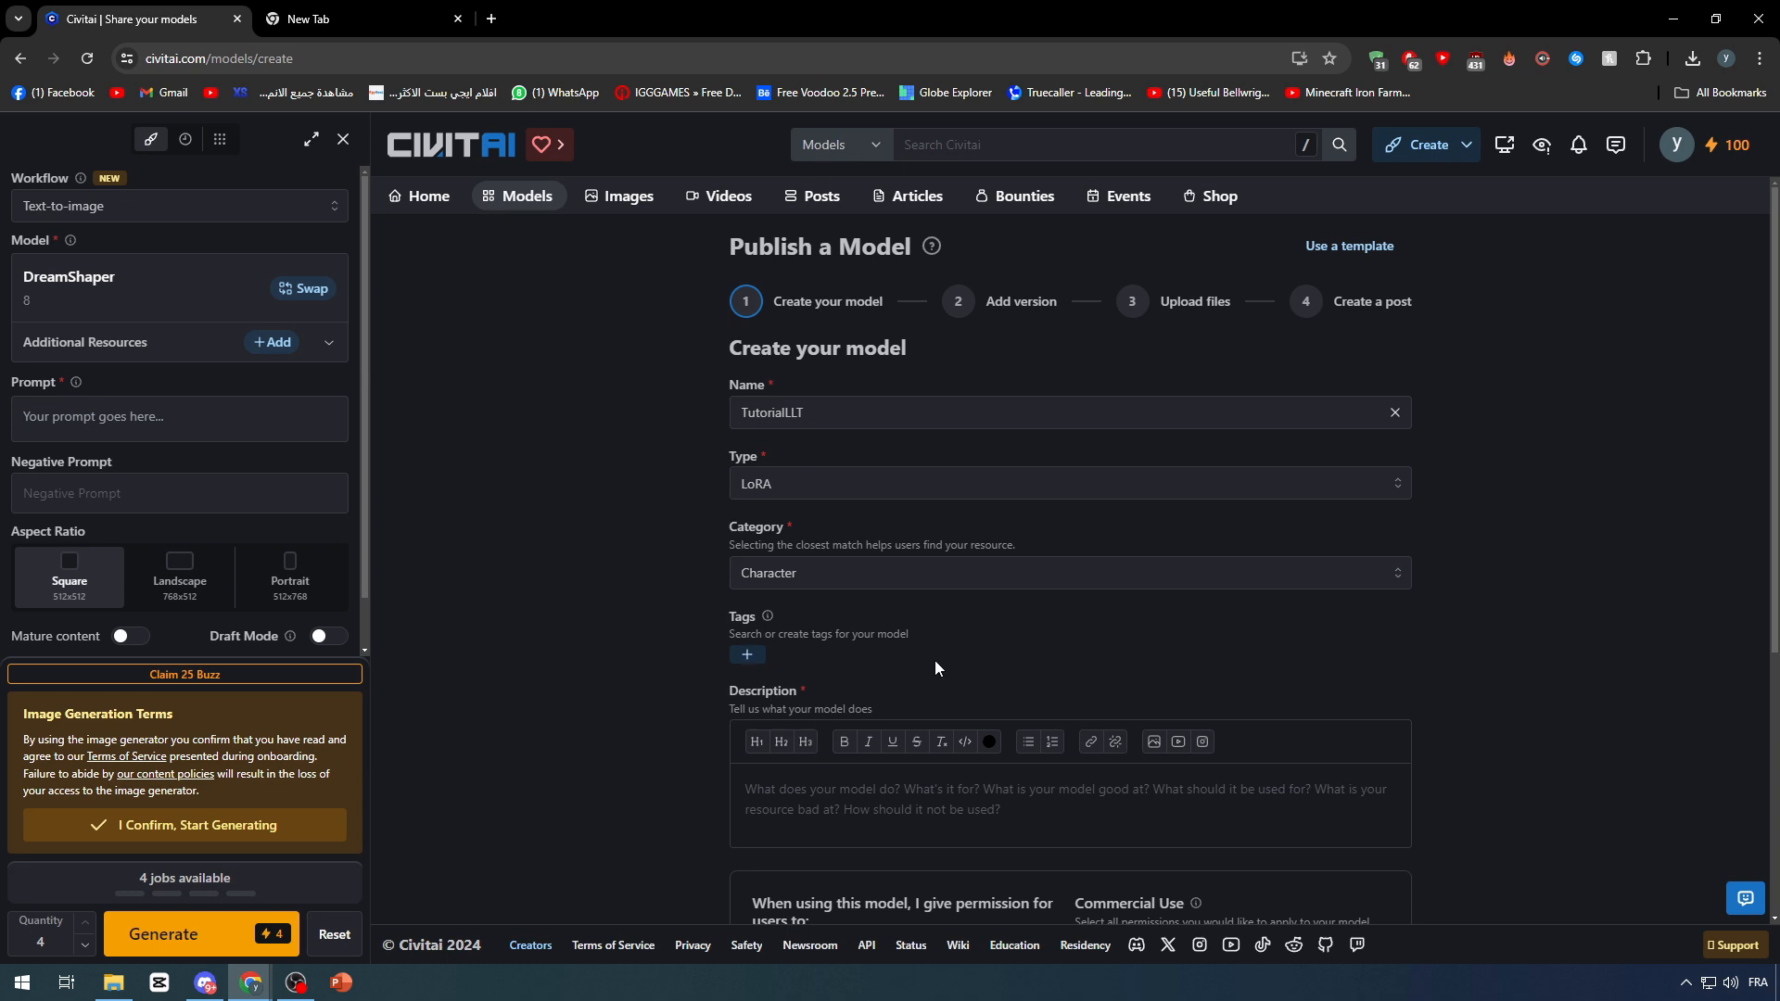
- Close the image generation form beside the Publish a Model form
scroll(927, 643, down, 2)
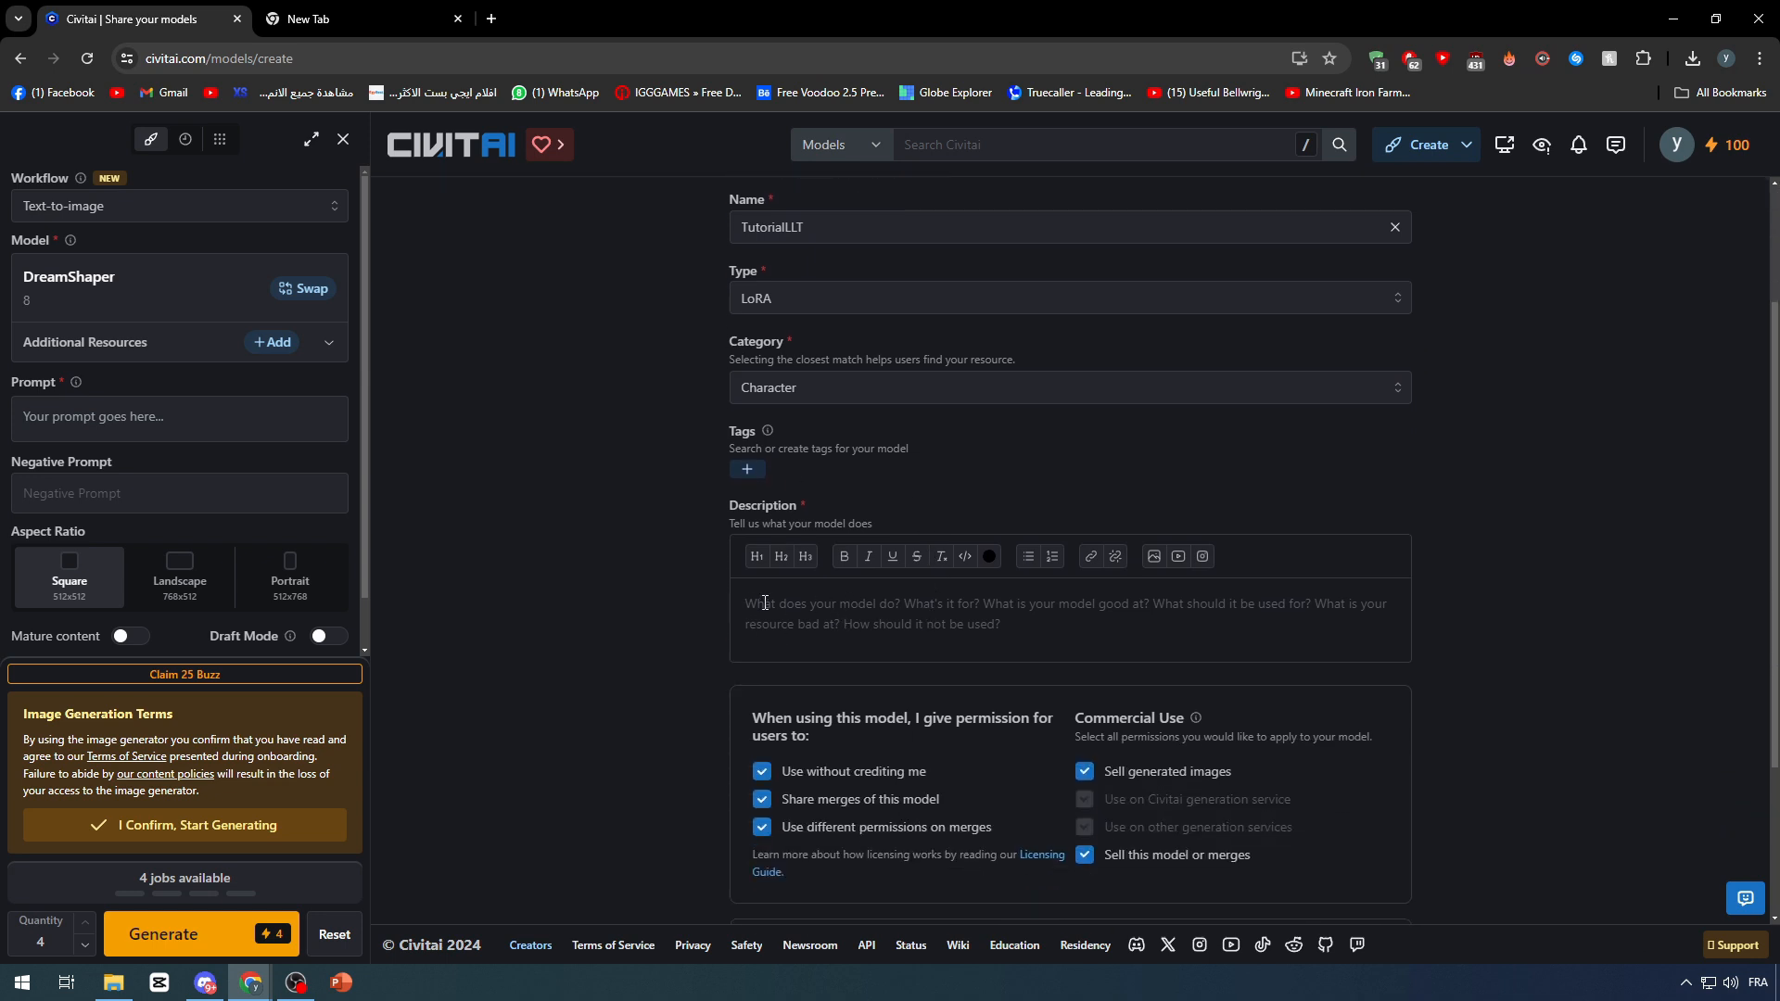
click(343, 139)
scroll(649, 538, up, 2)
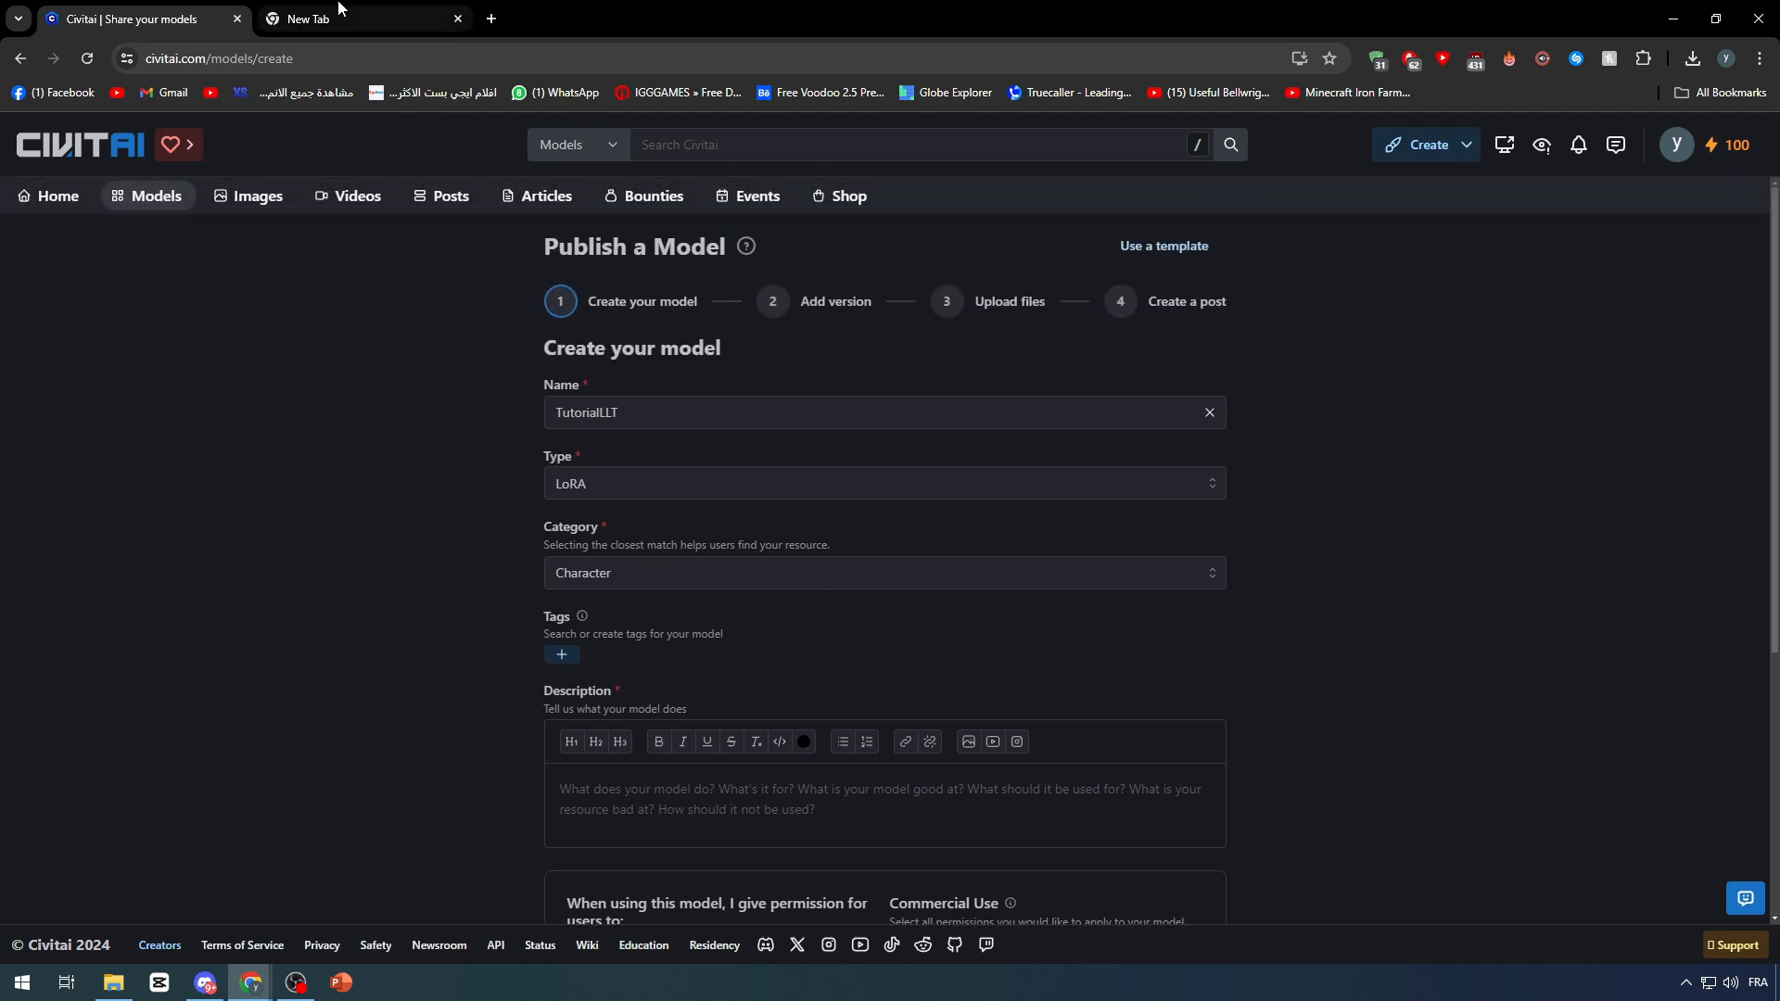
- Describe the model as "makes images younger"
click(628, 829)
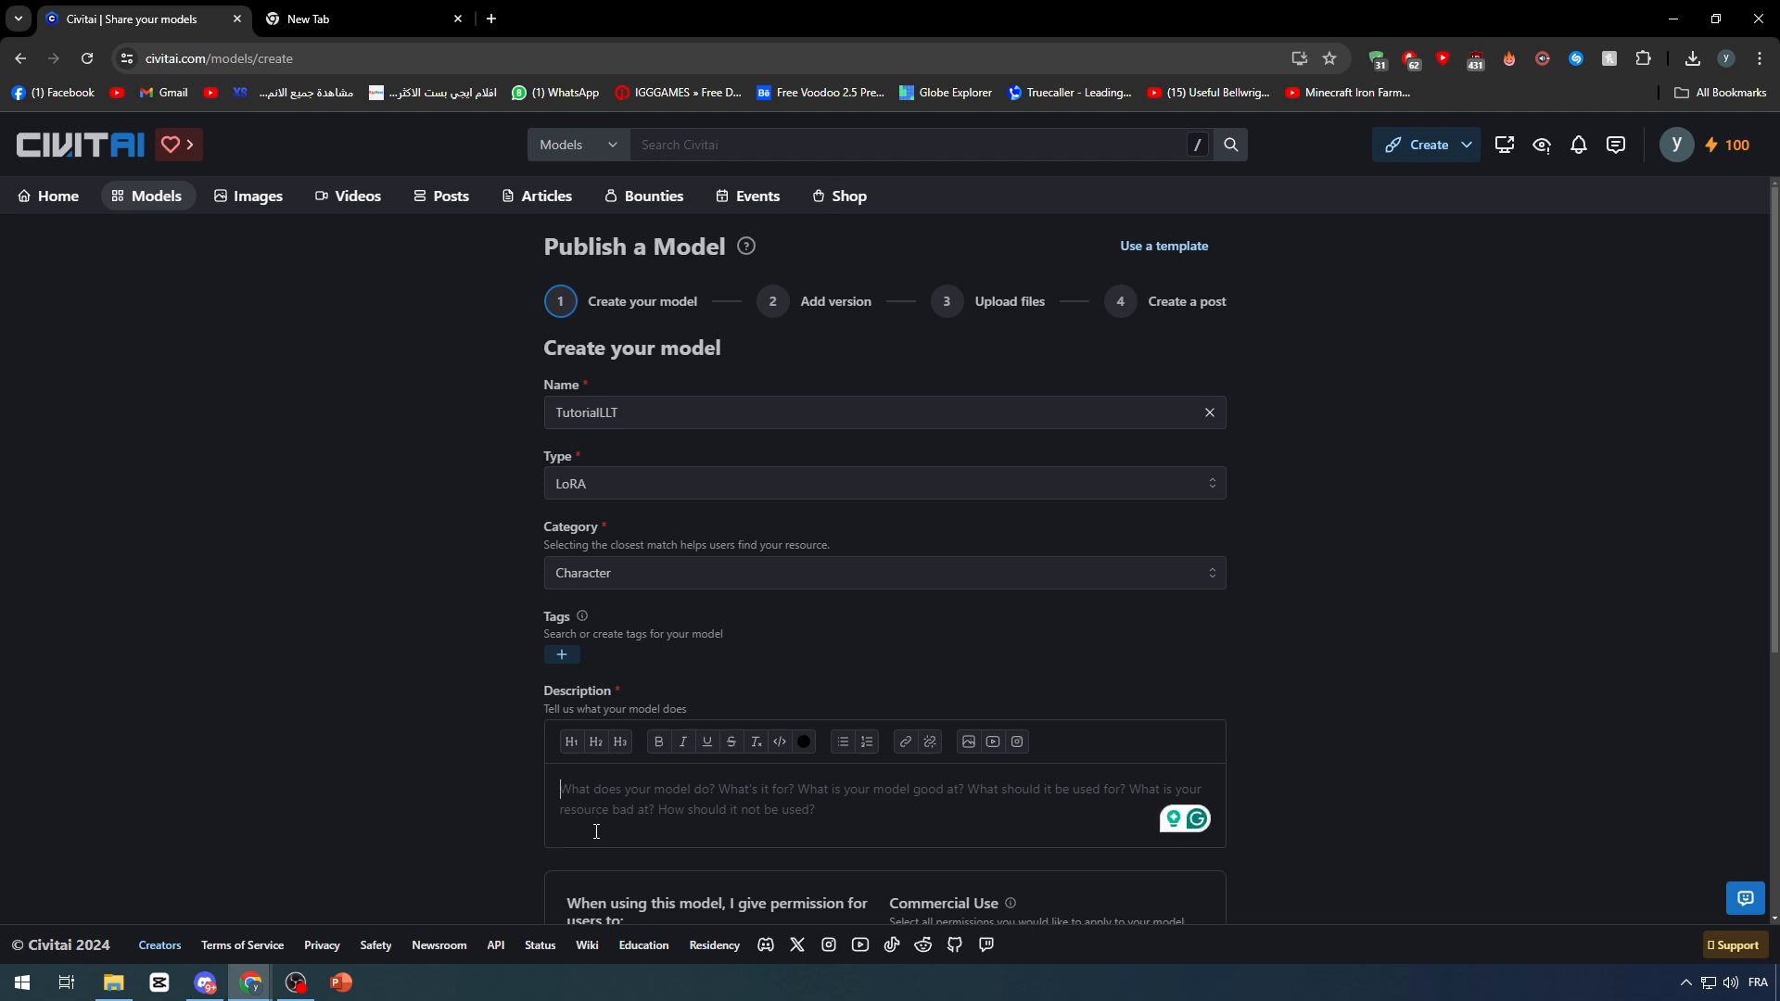
text(makes ima)
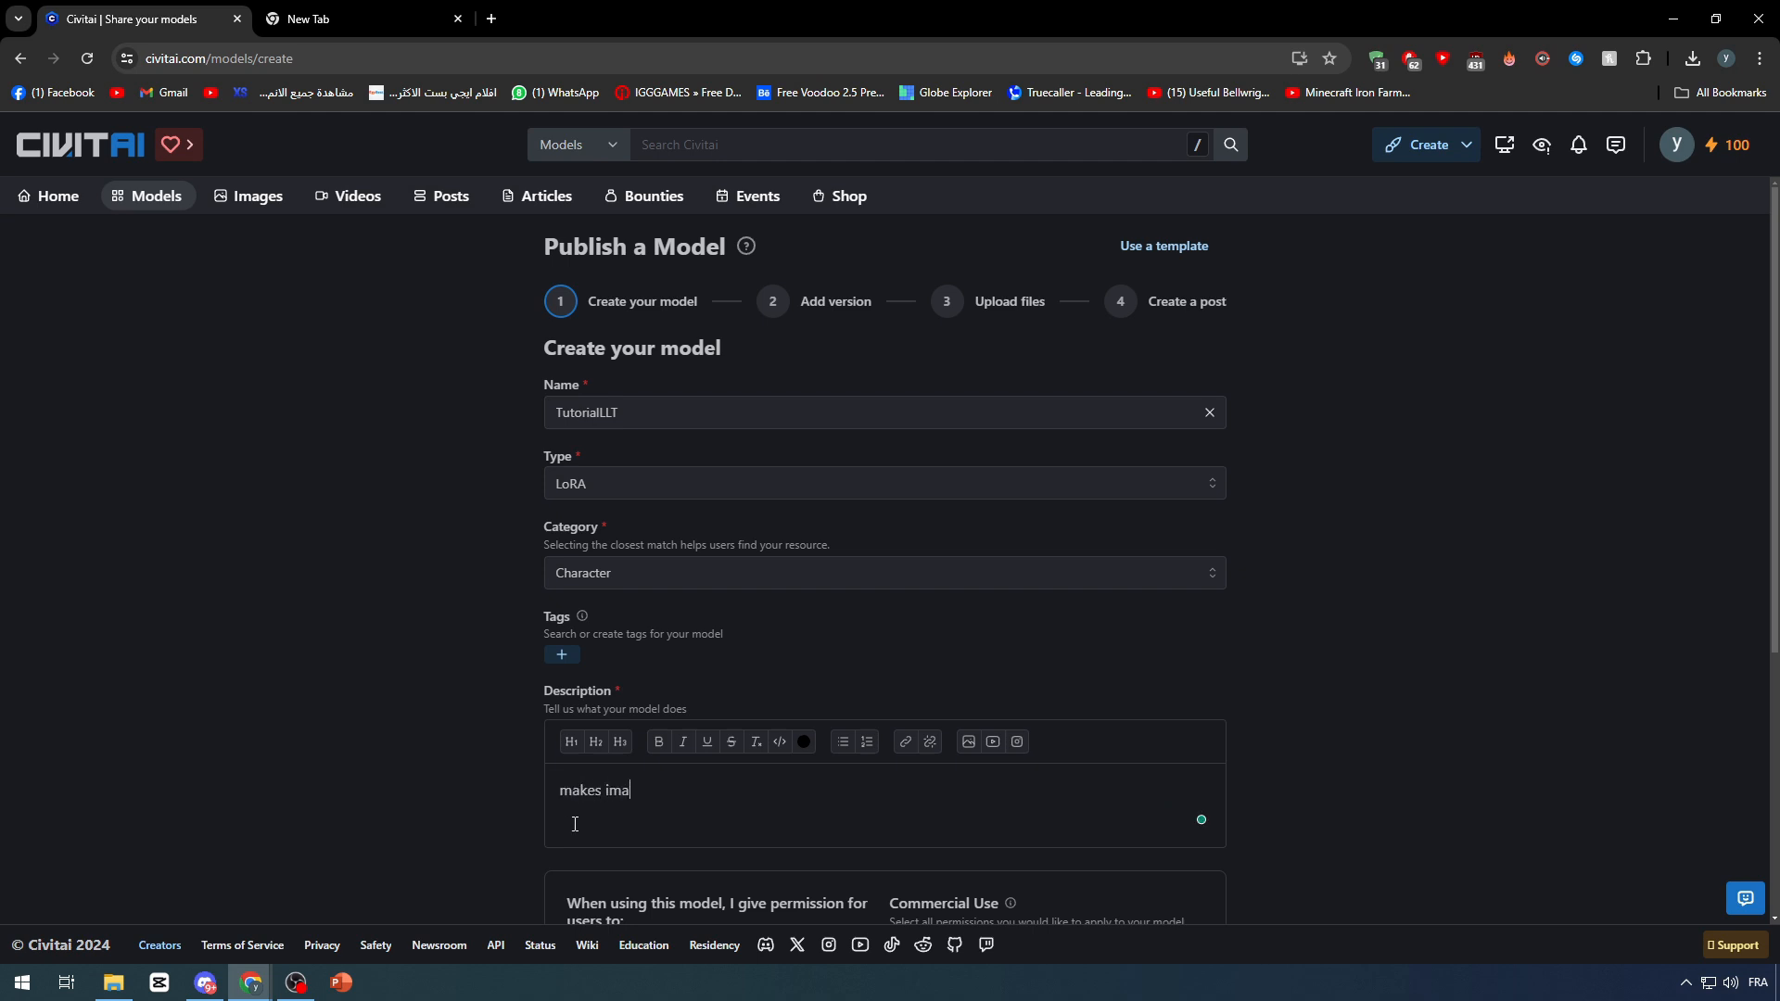
text(ges younger)
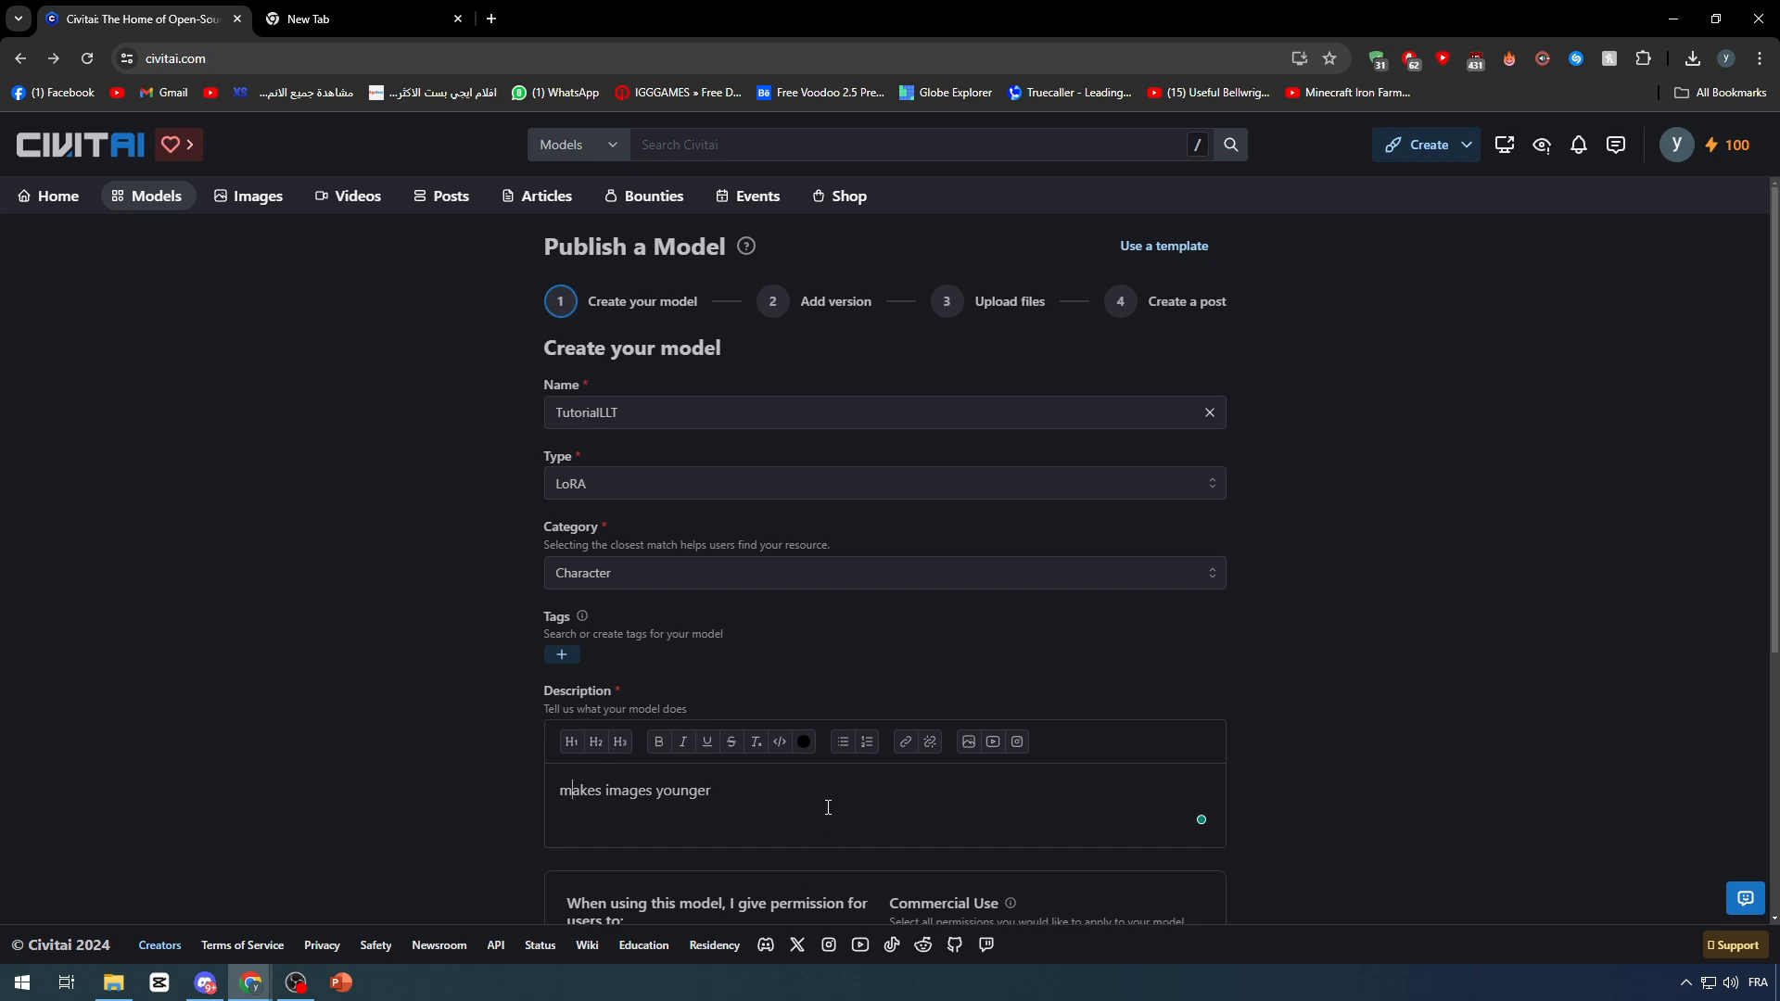
scroll(347, 745, down, 5)
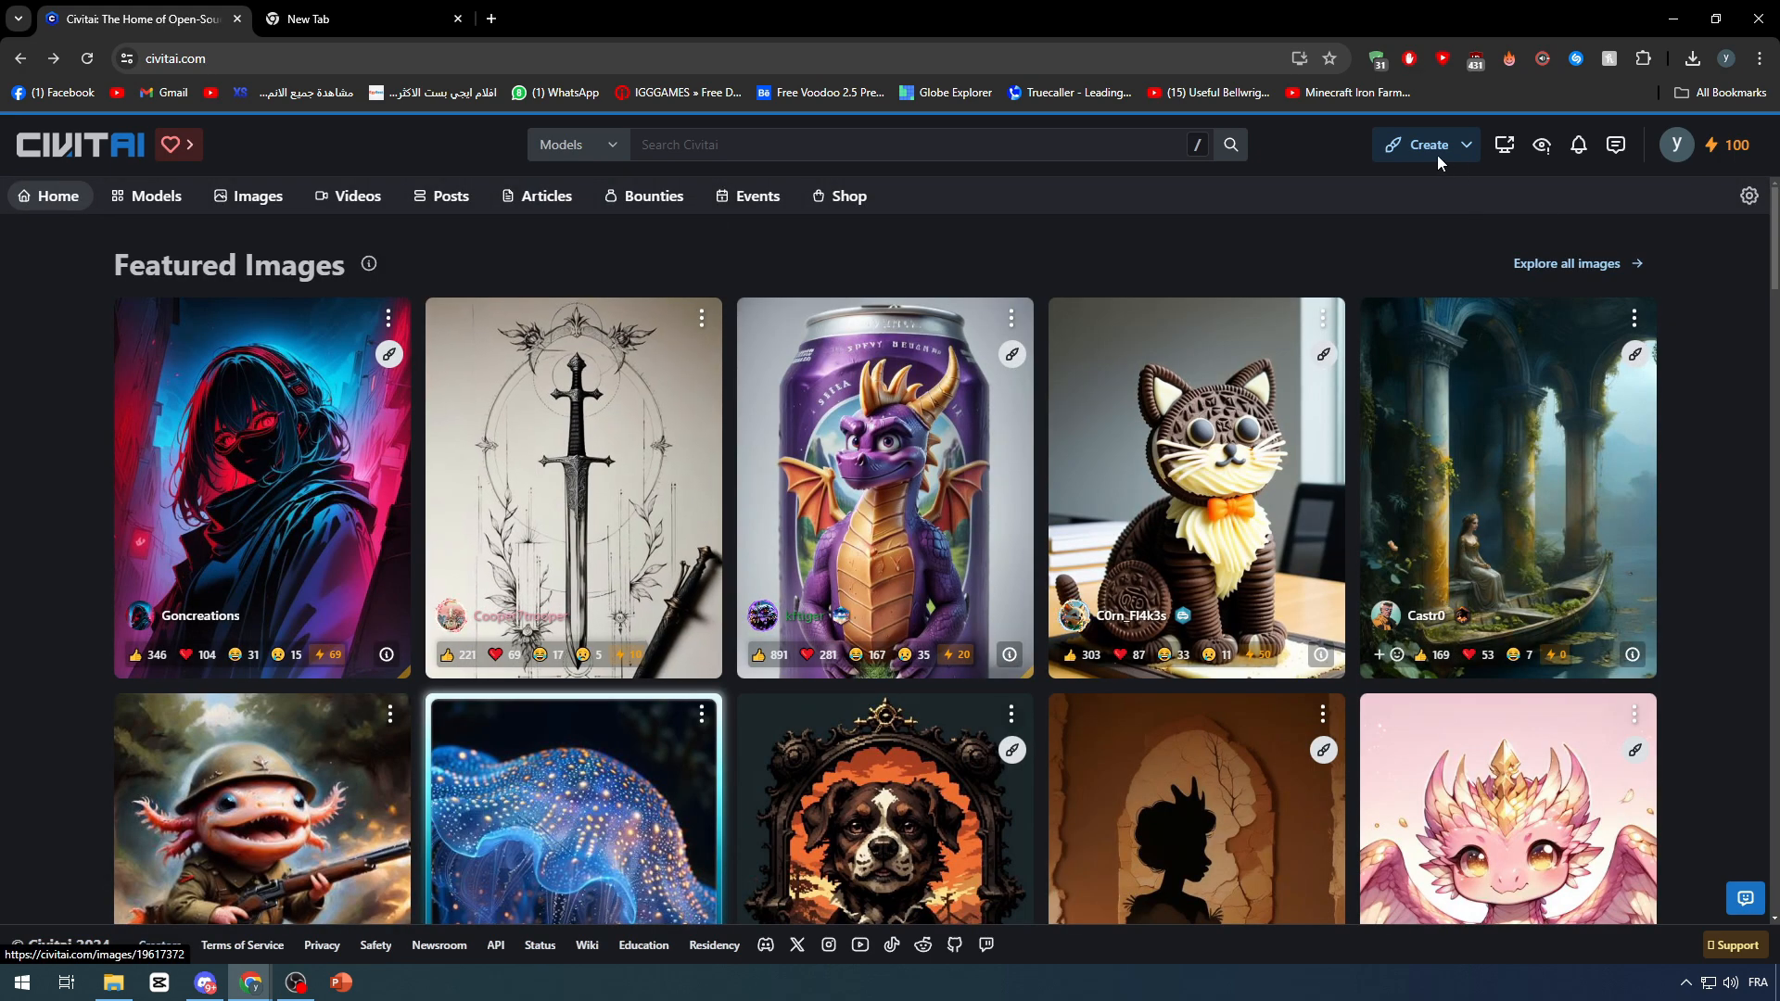
- Reopen the model upload form and permit use on other generation services, but not selling the model or its merges
click(20, 59)
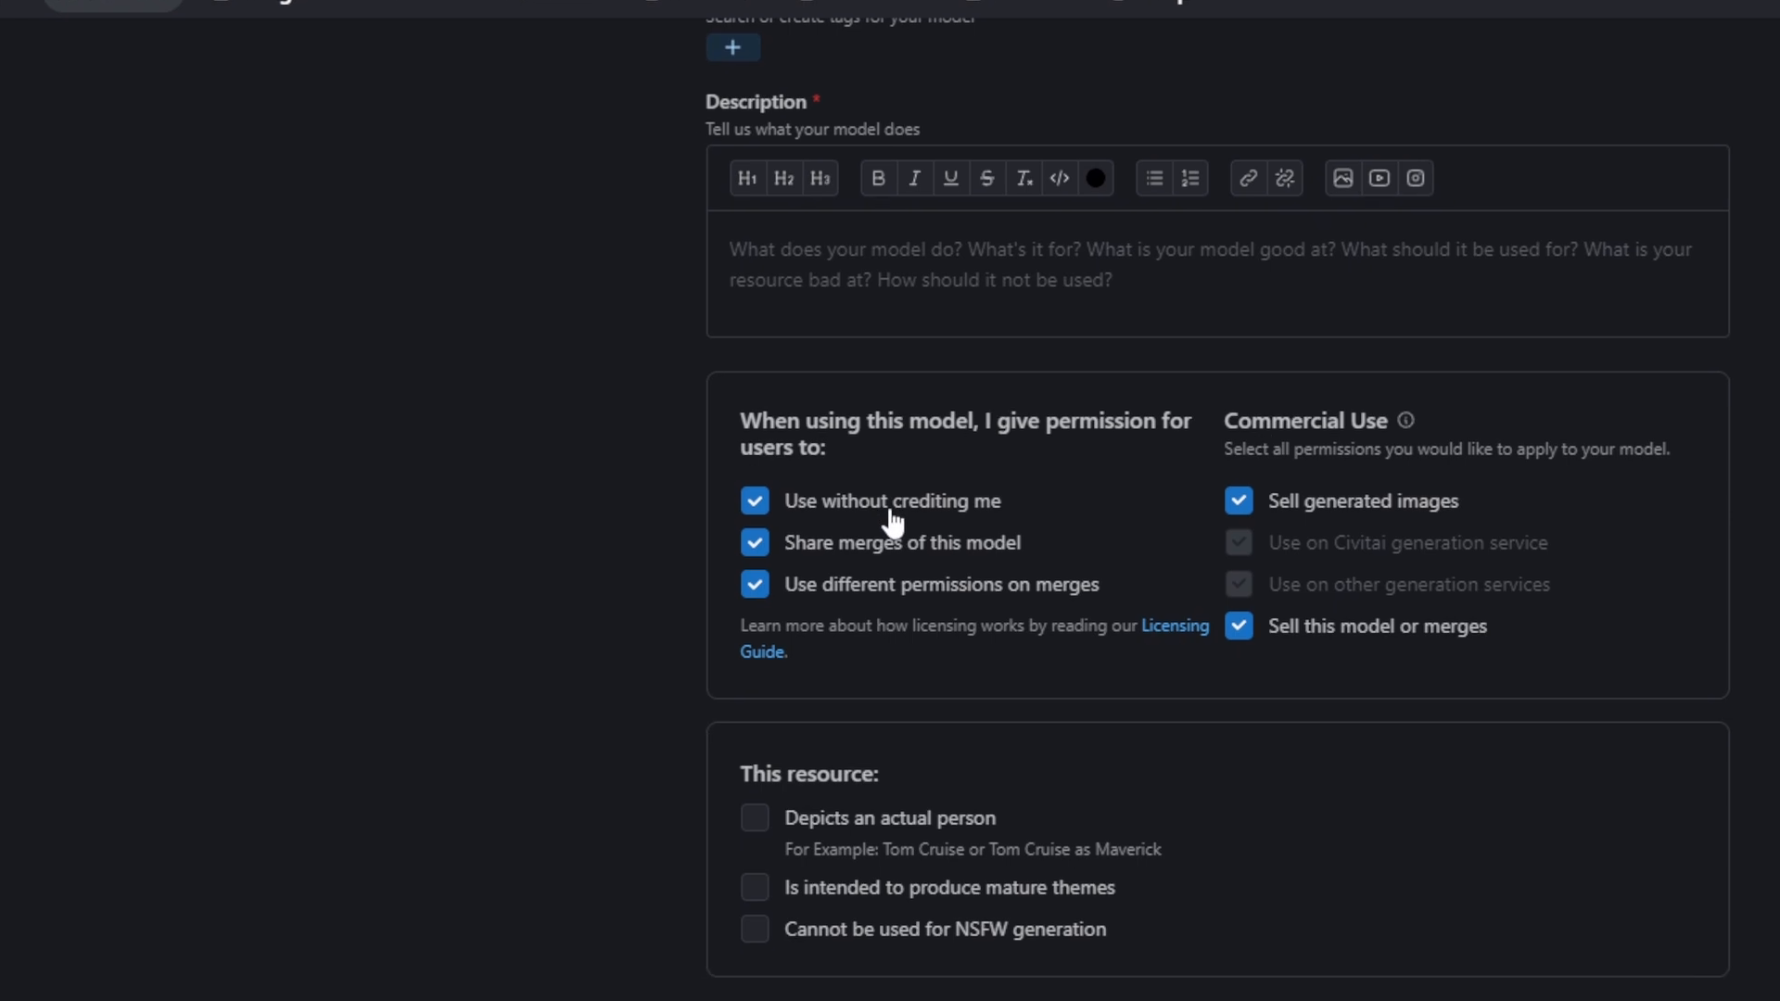
click(892, 517)
click(892, 518)
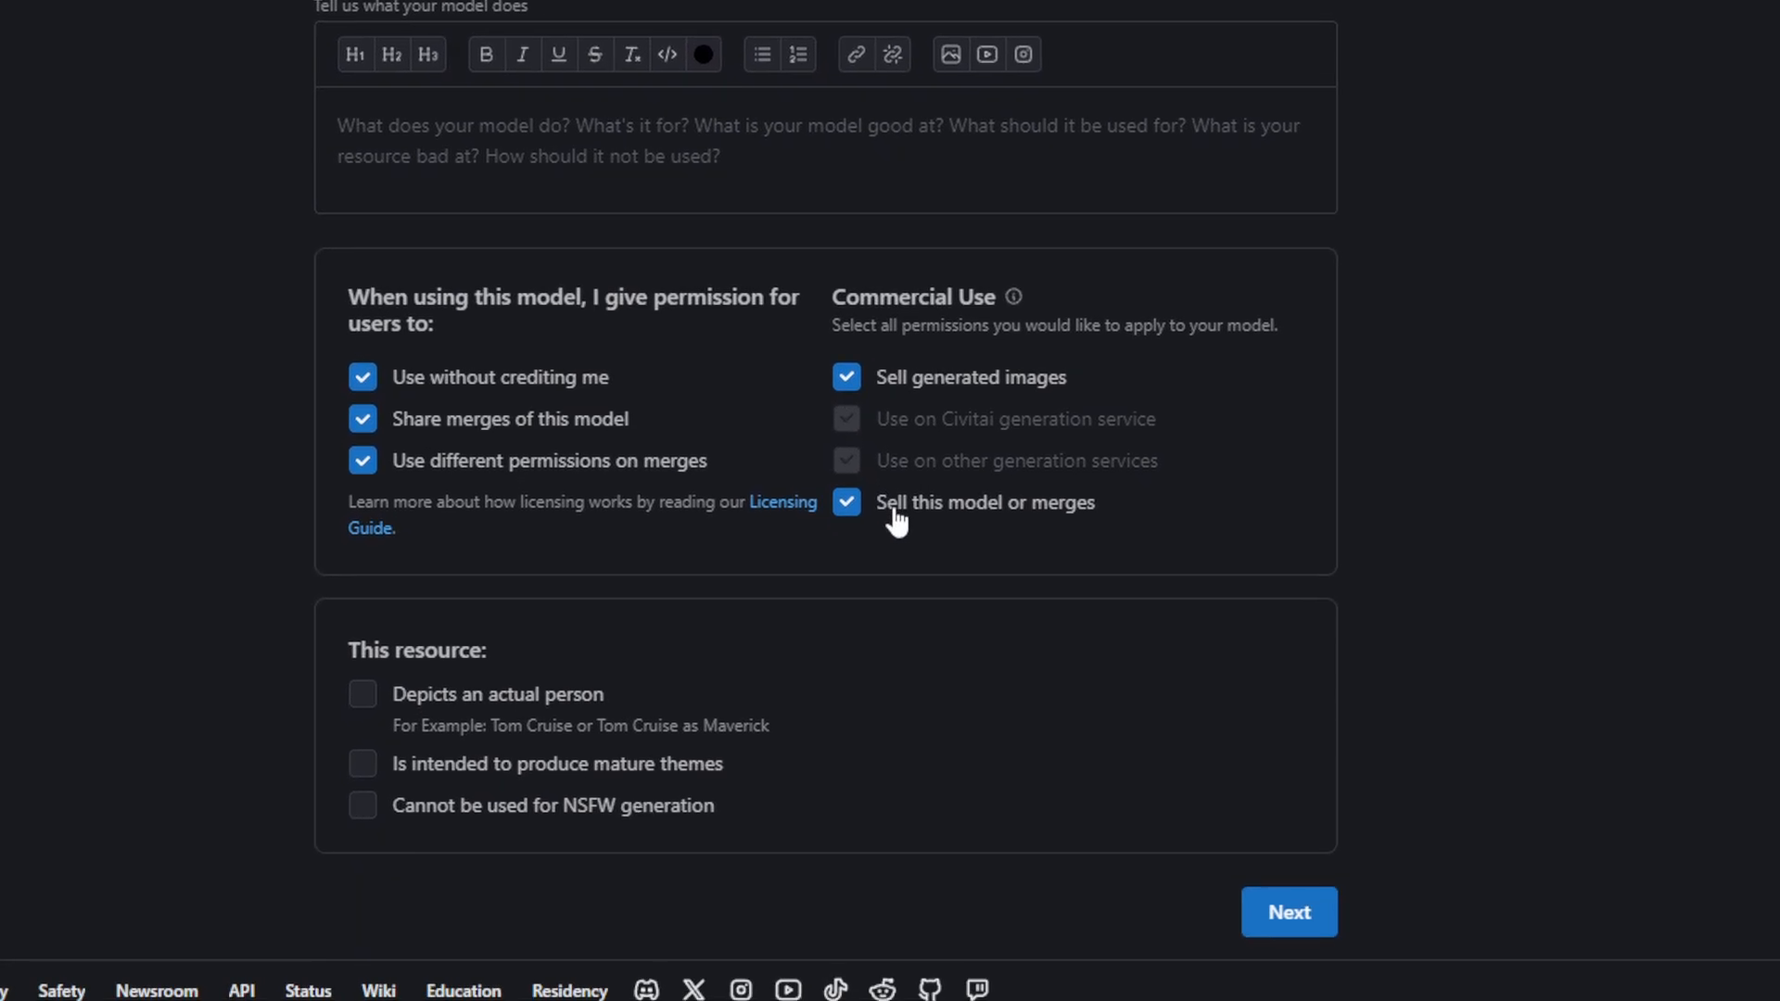
click(897, 520)
click(848, 466)
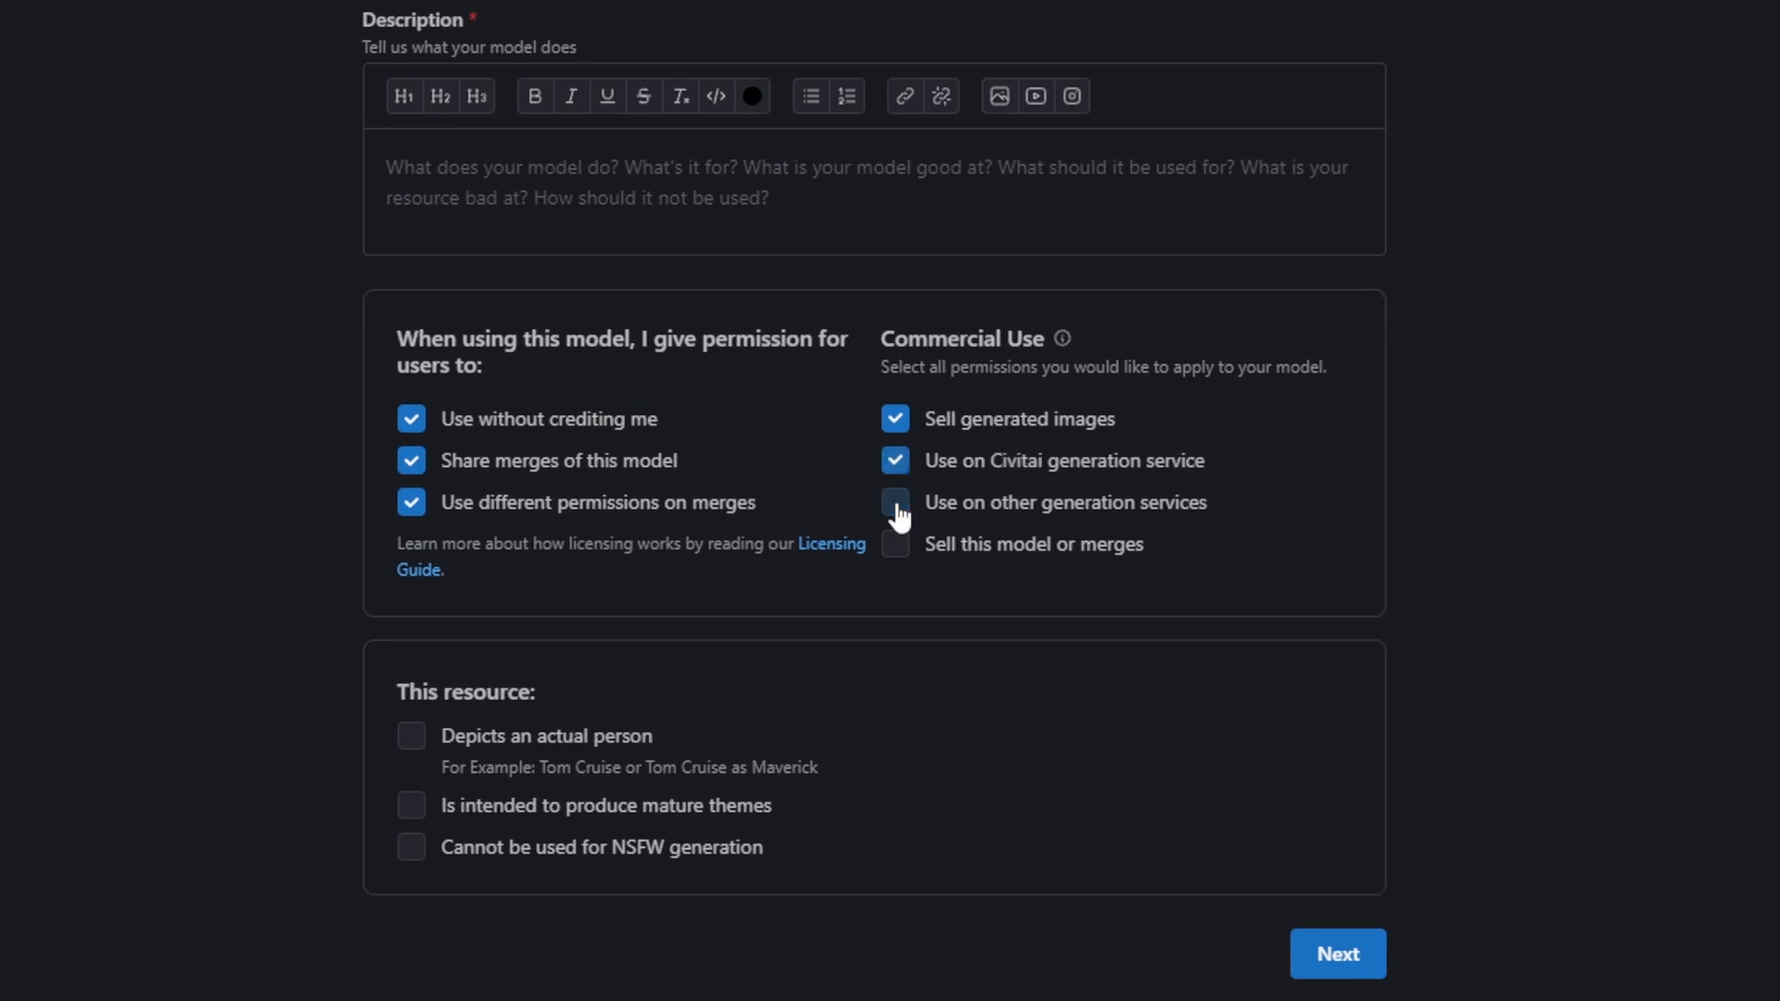
click(897, 510)
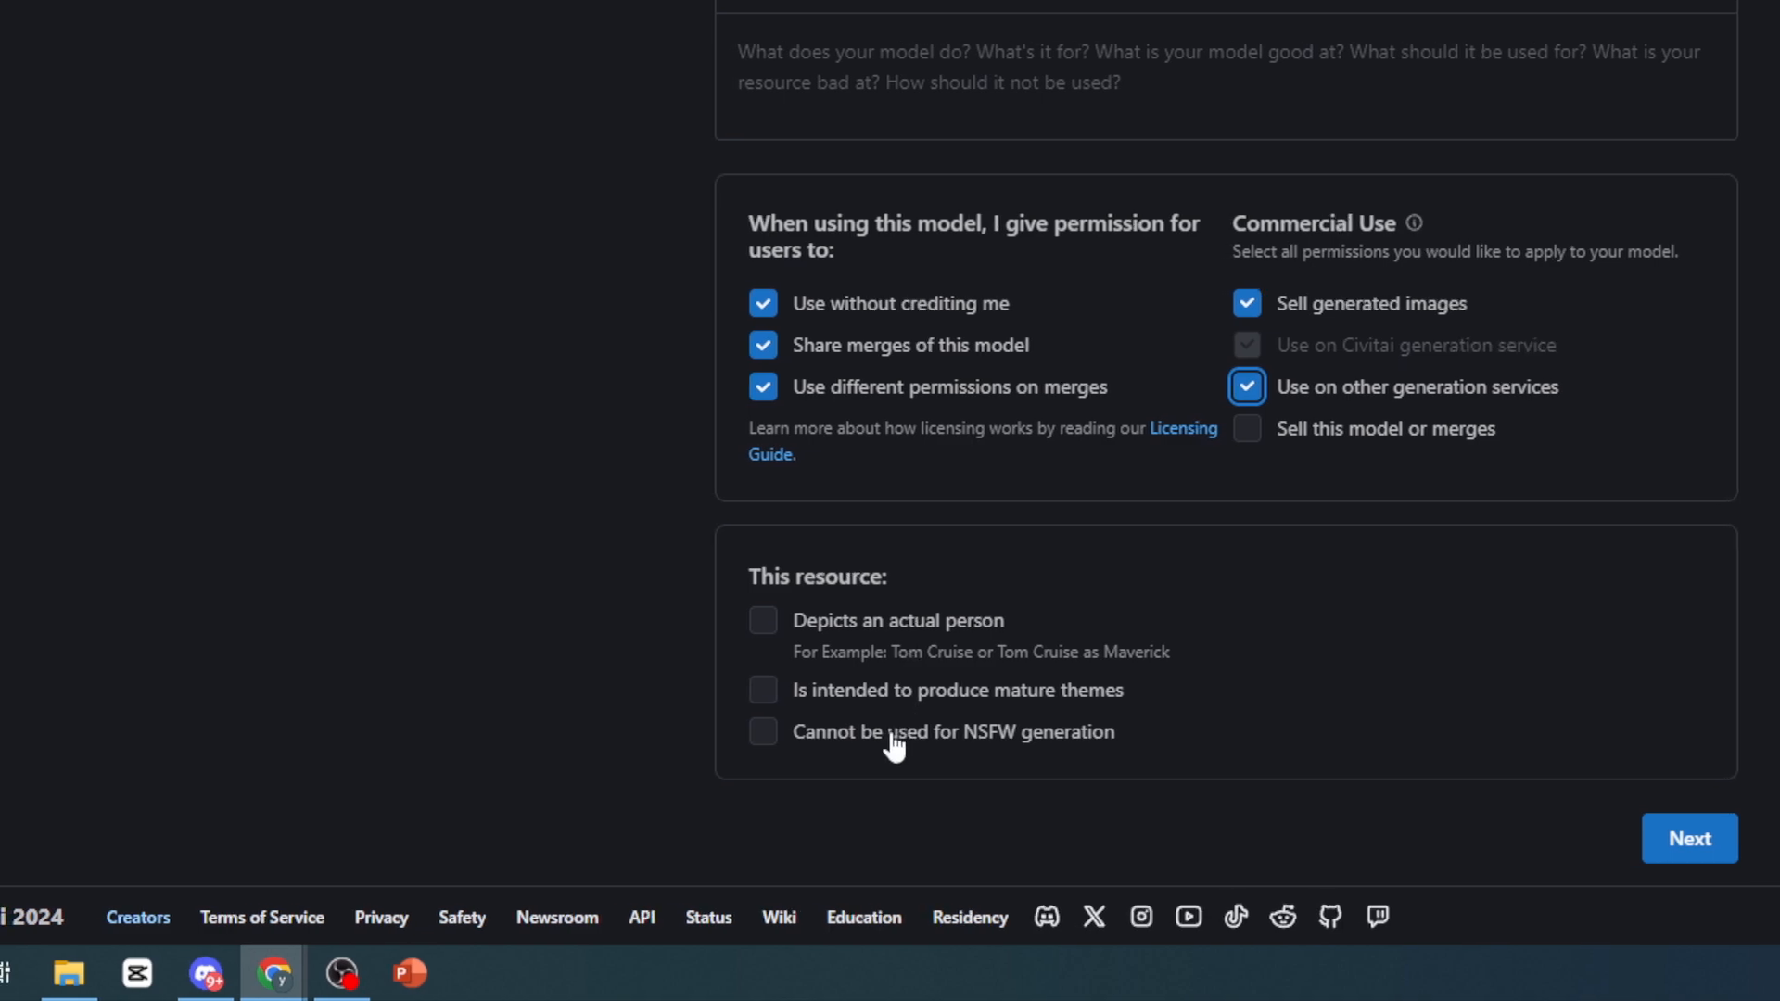
- Mark the model as not usable for NSFW generation and enter "ezrzerzer" as its description
click(774, 733)
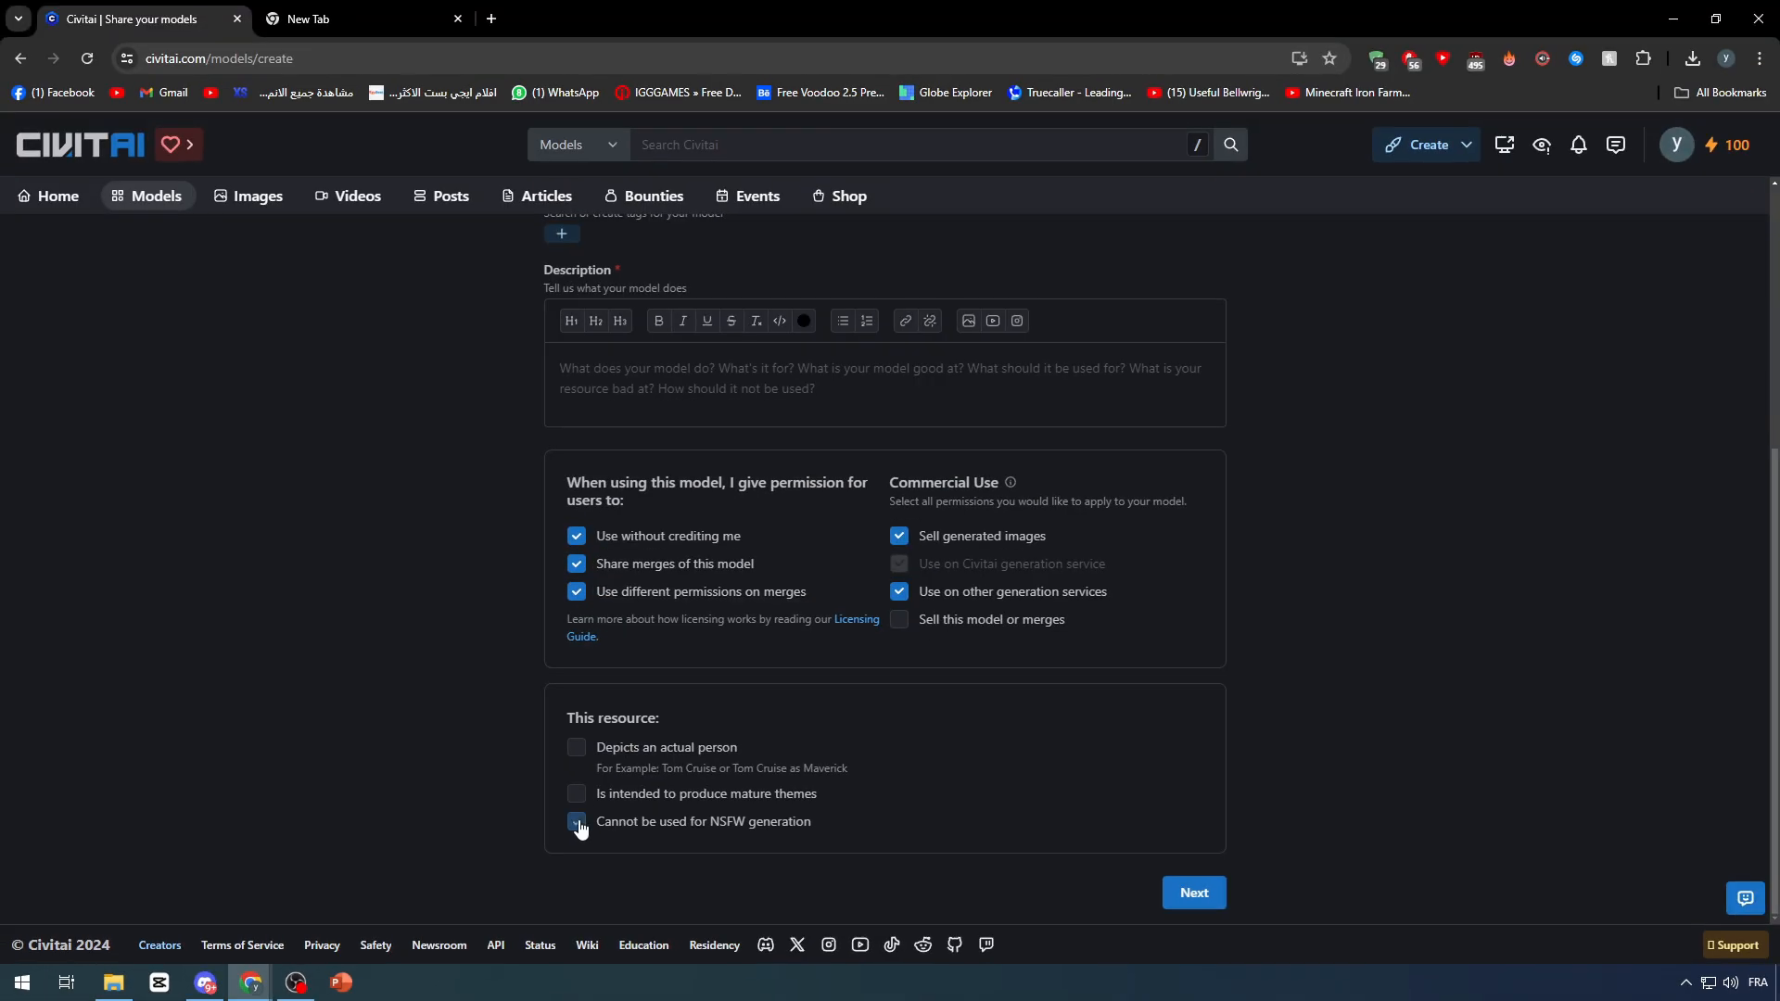
click(1167, 892)
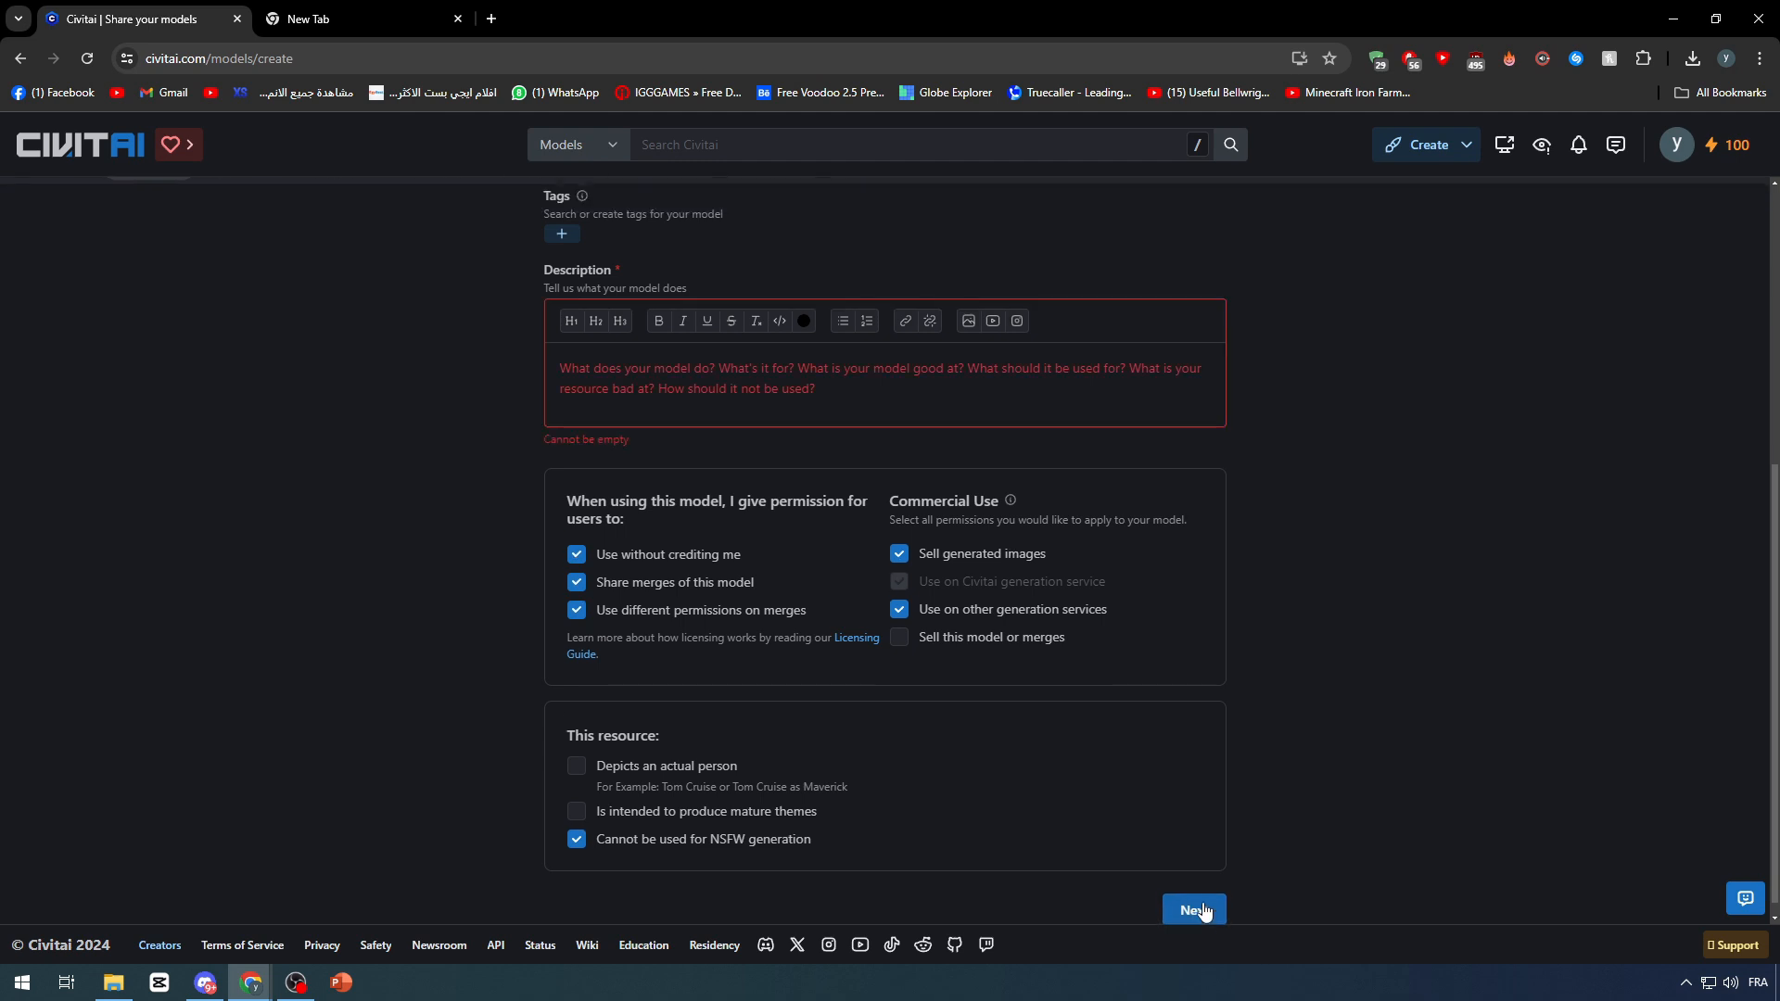
text(ezrzerzer)
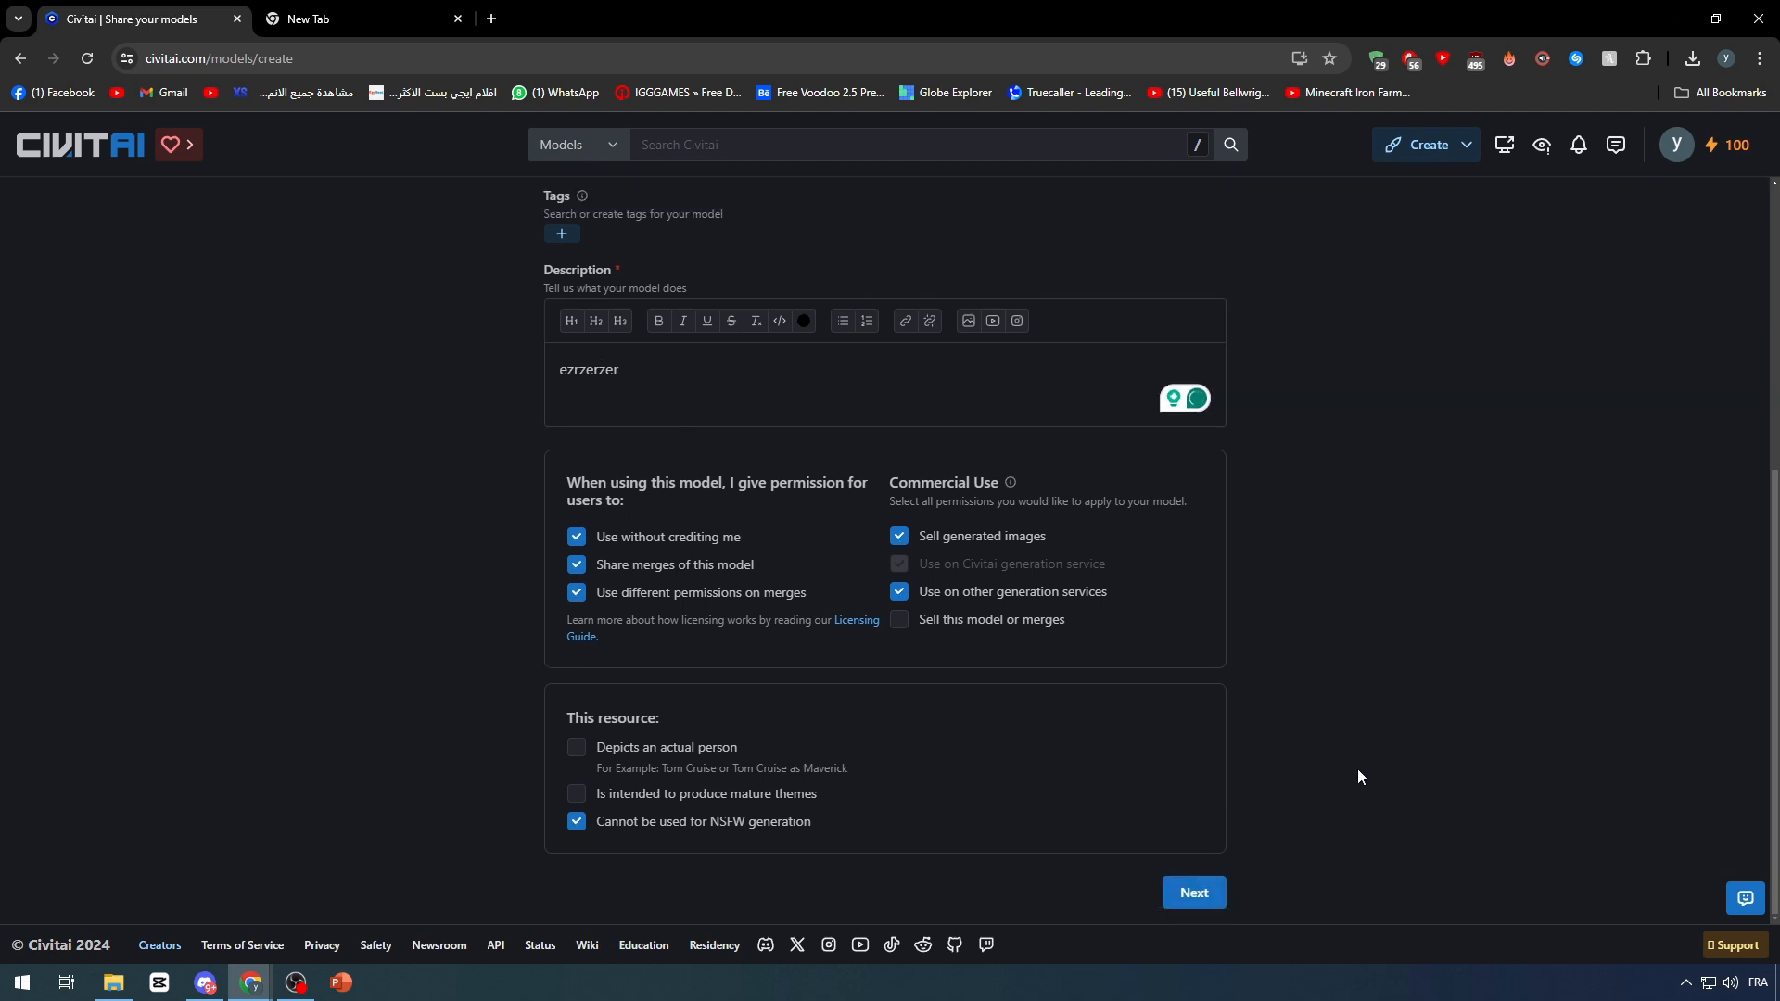
click(1193, 892)
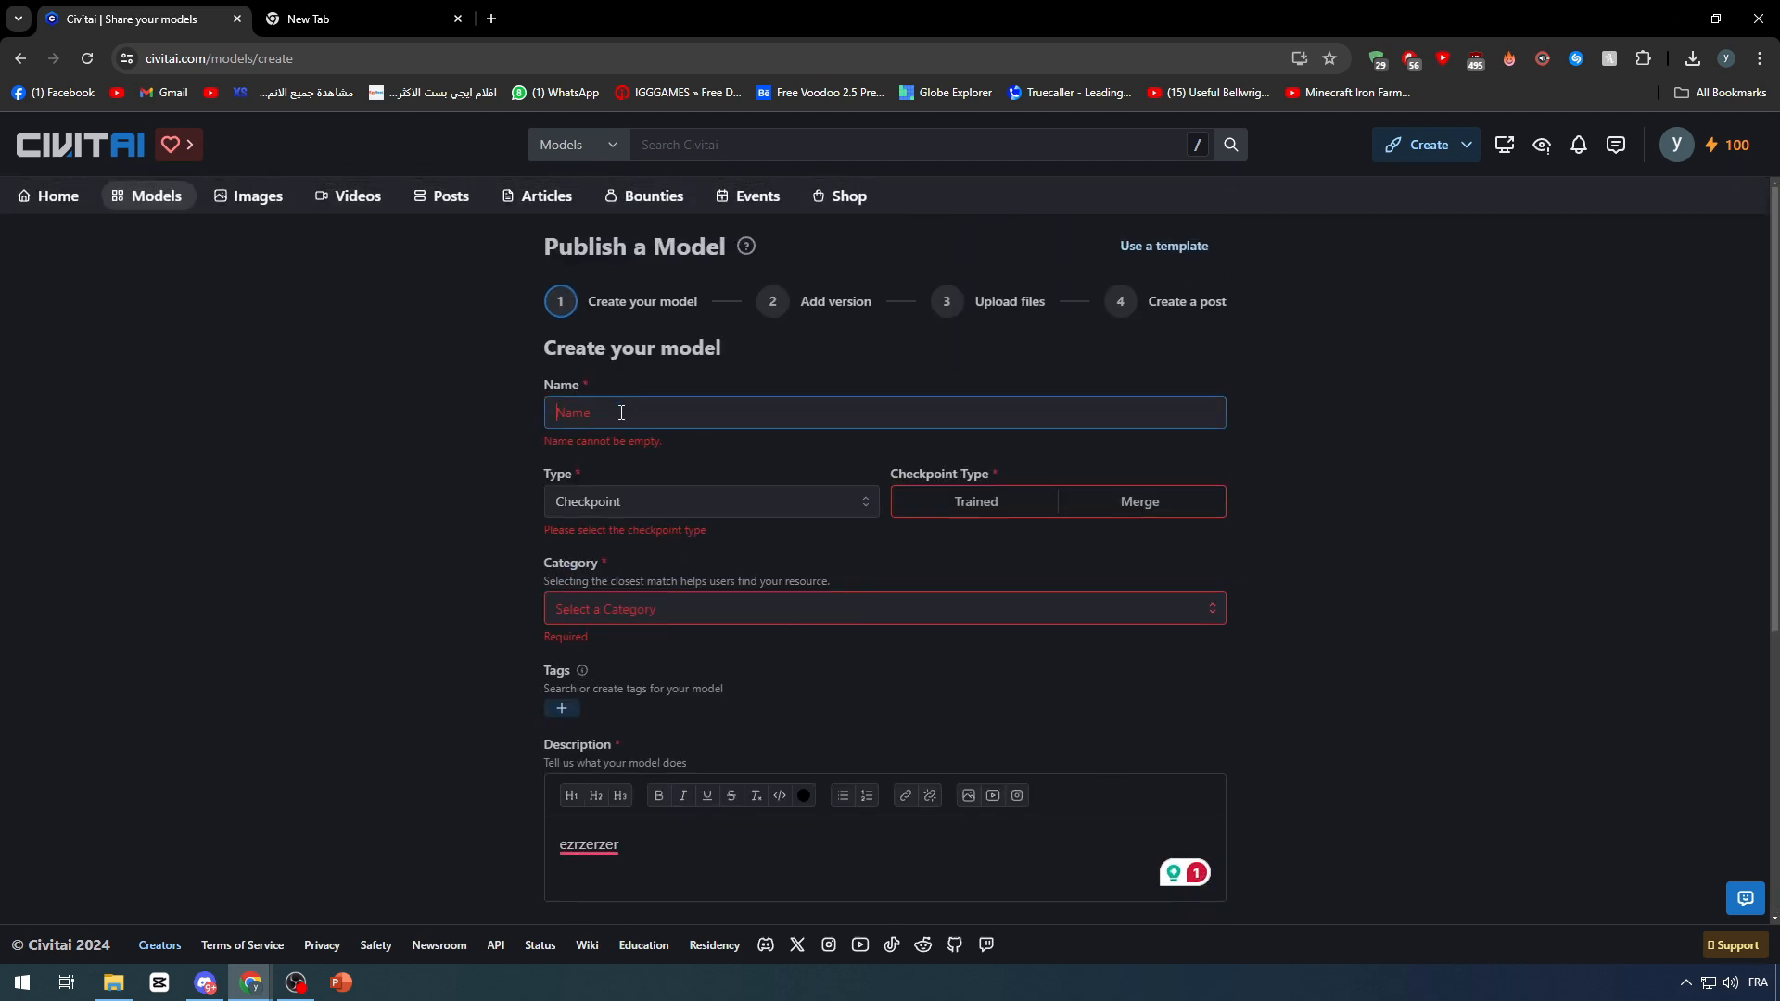
- Name the model azeaze with checkpoint type Merge and category Style, and continue to the Add version stage
text(azeaze)
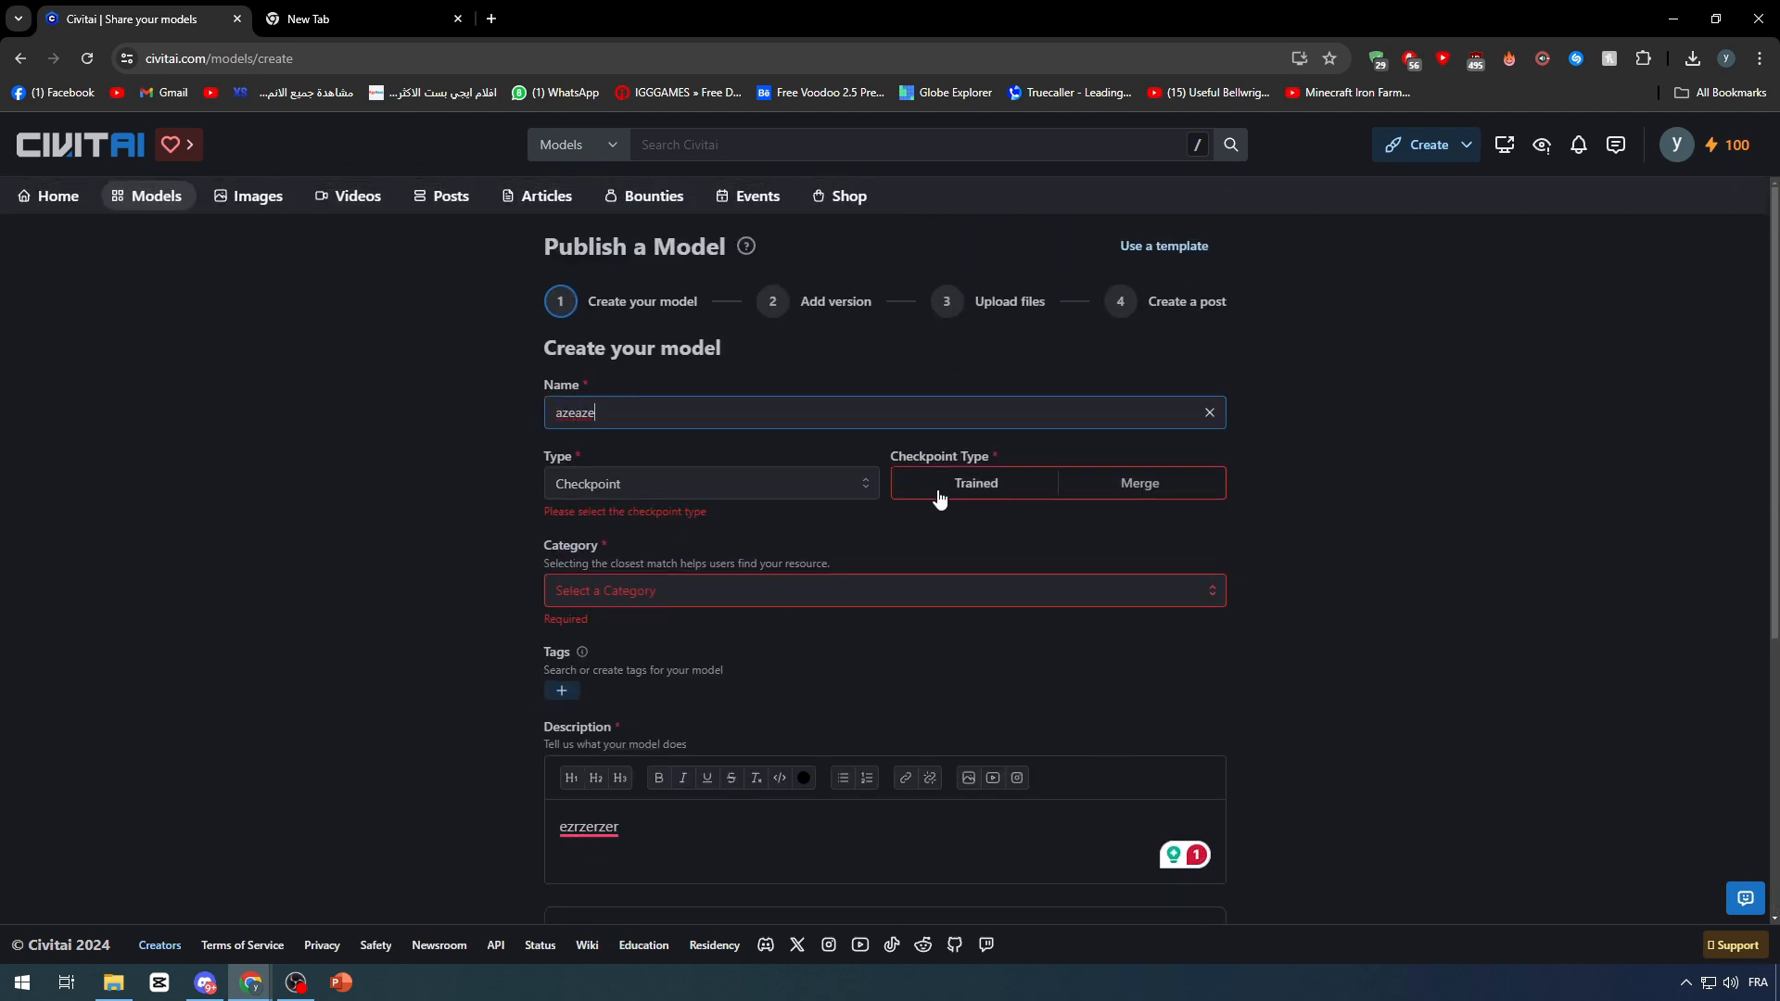
click(1086, 483)
click(660, 573)
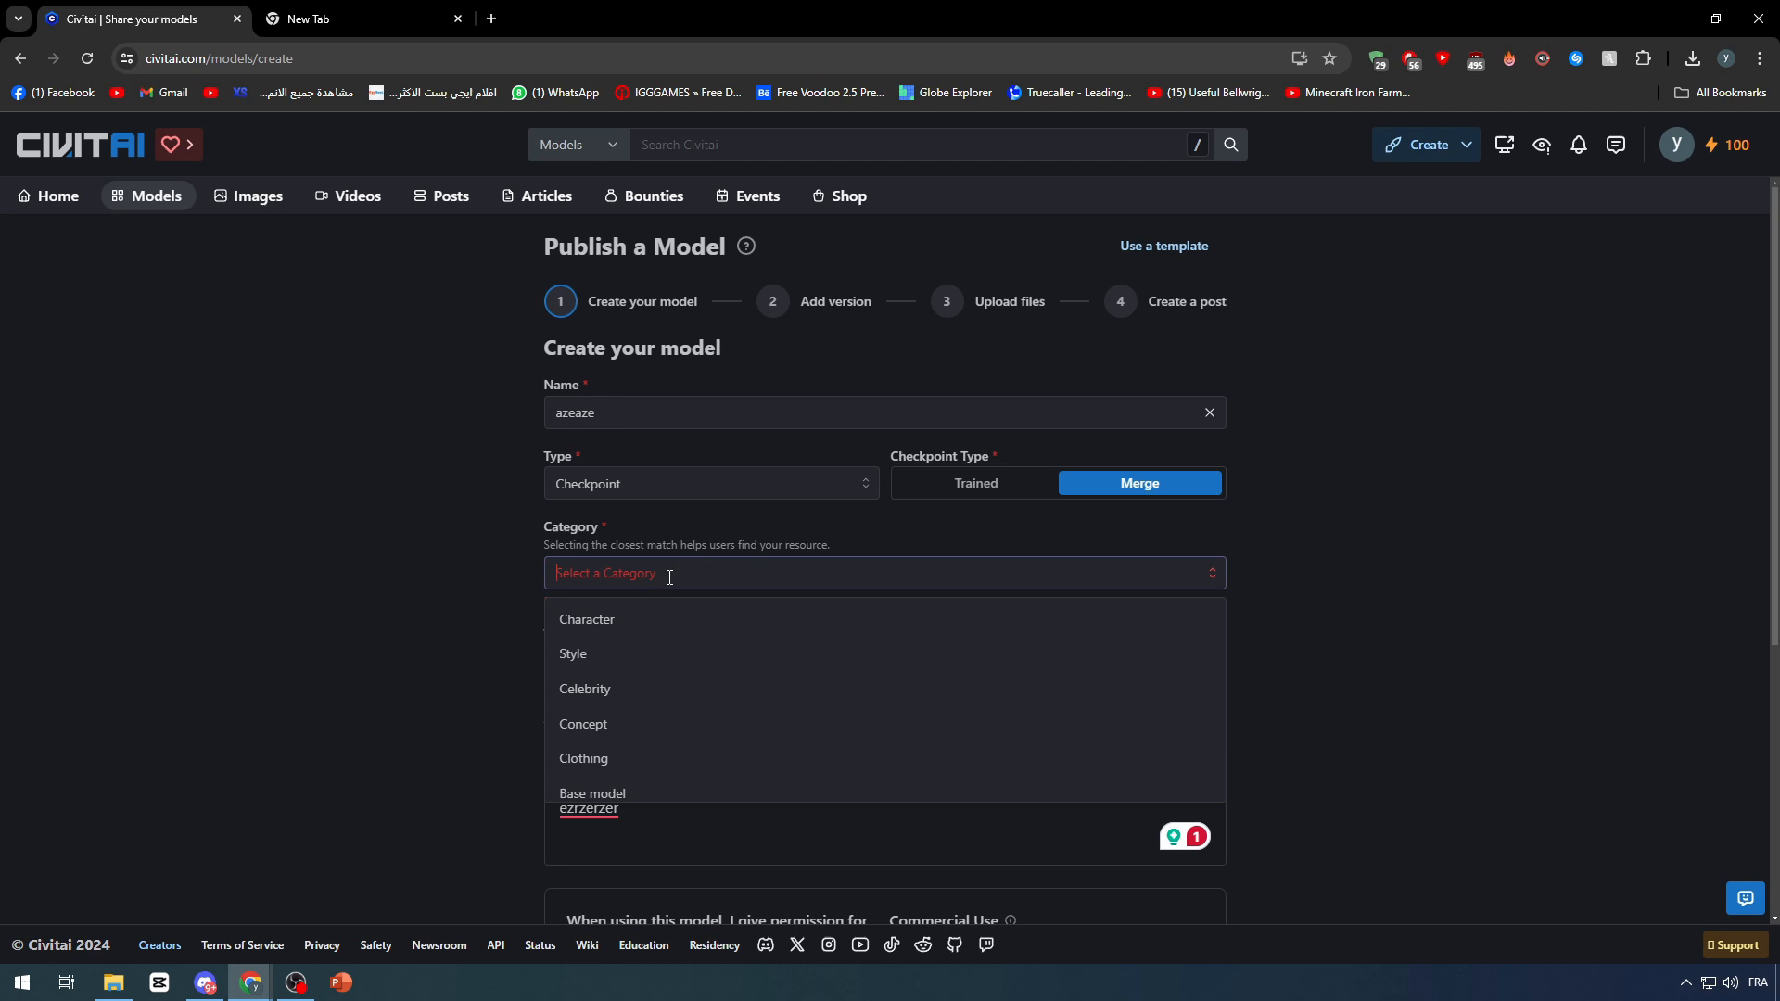
click(644, 653)
scroll(1266, 742, down, 5)
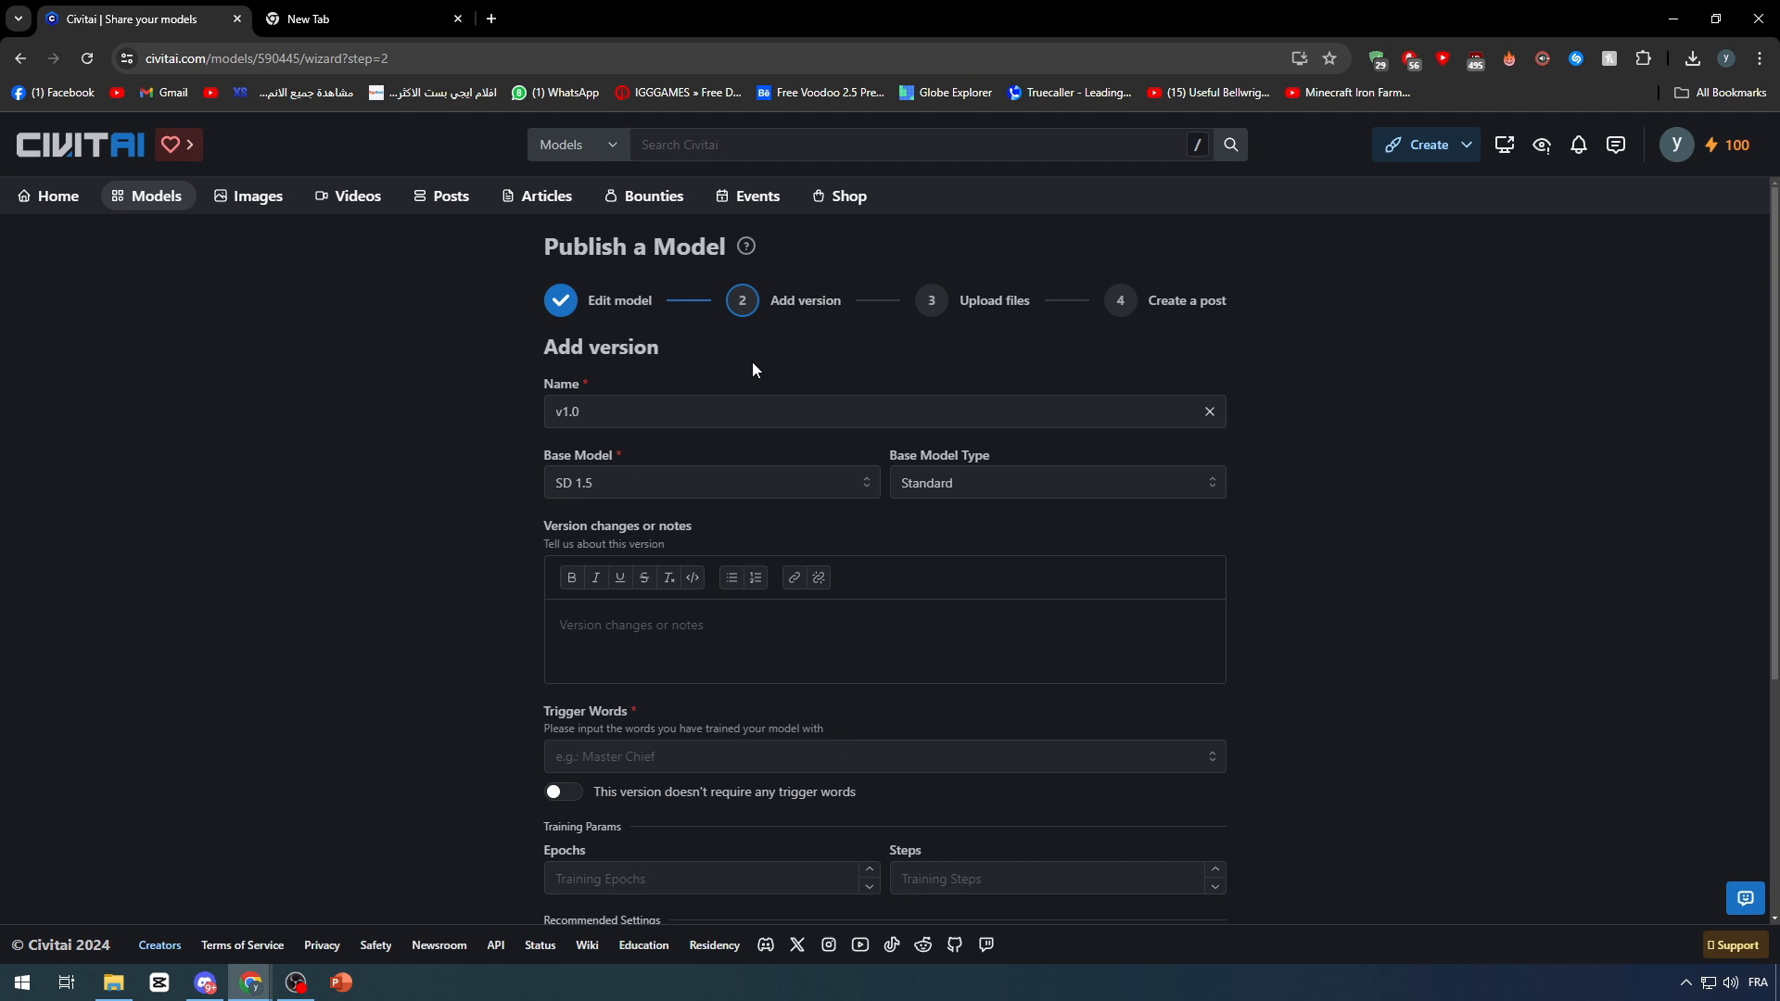
- Rename the model version as v0.1
click(645, 407)
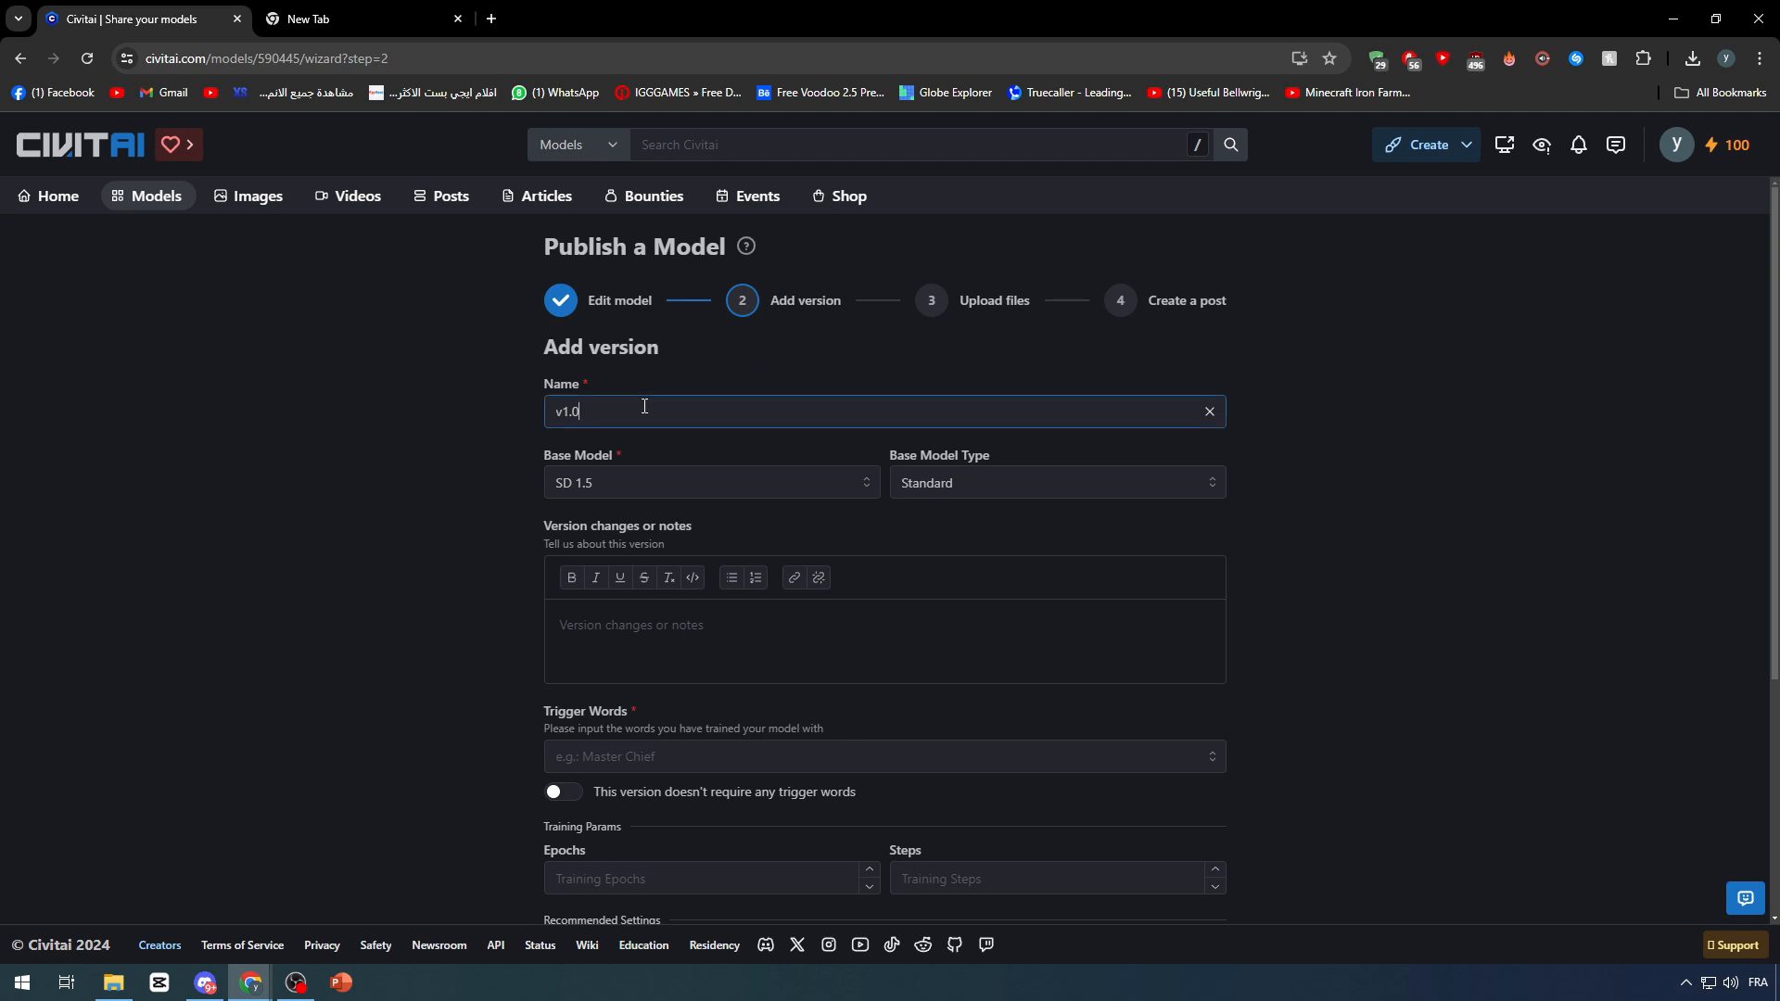
key(BackSpace)
key(BackSpace)
key(BackSpace)
text(0.1)
click(428, 385)
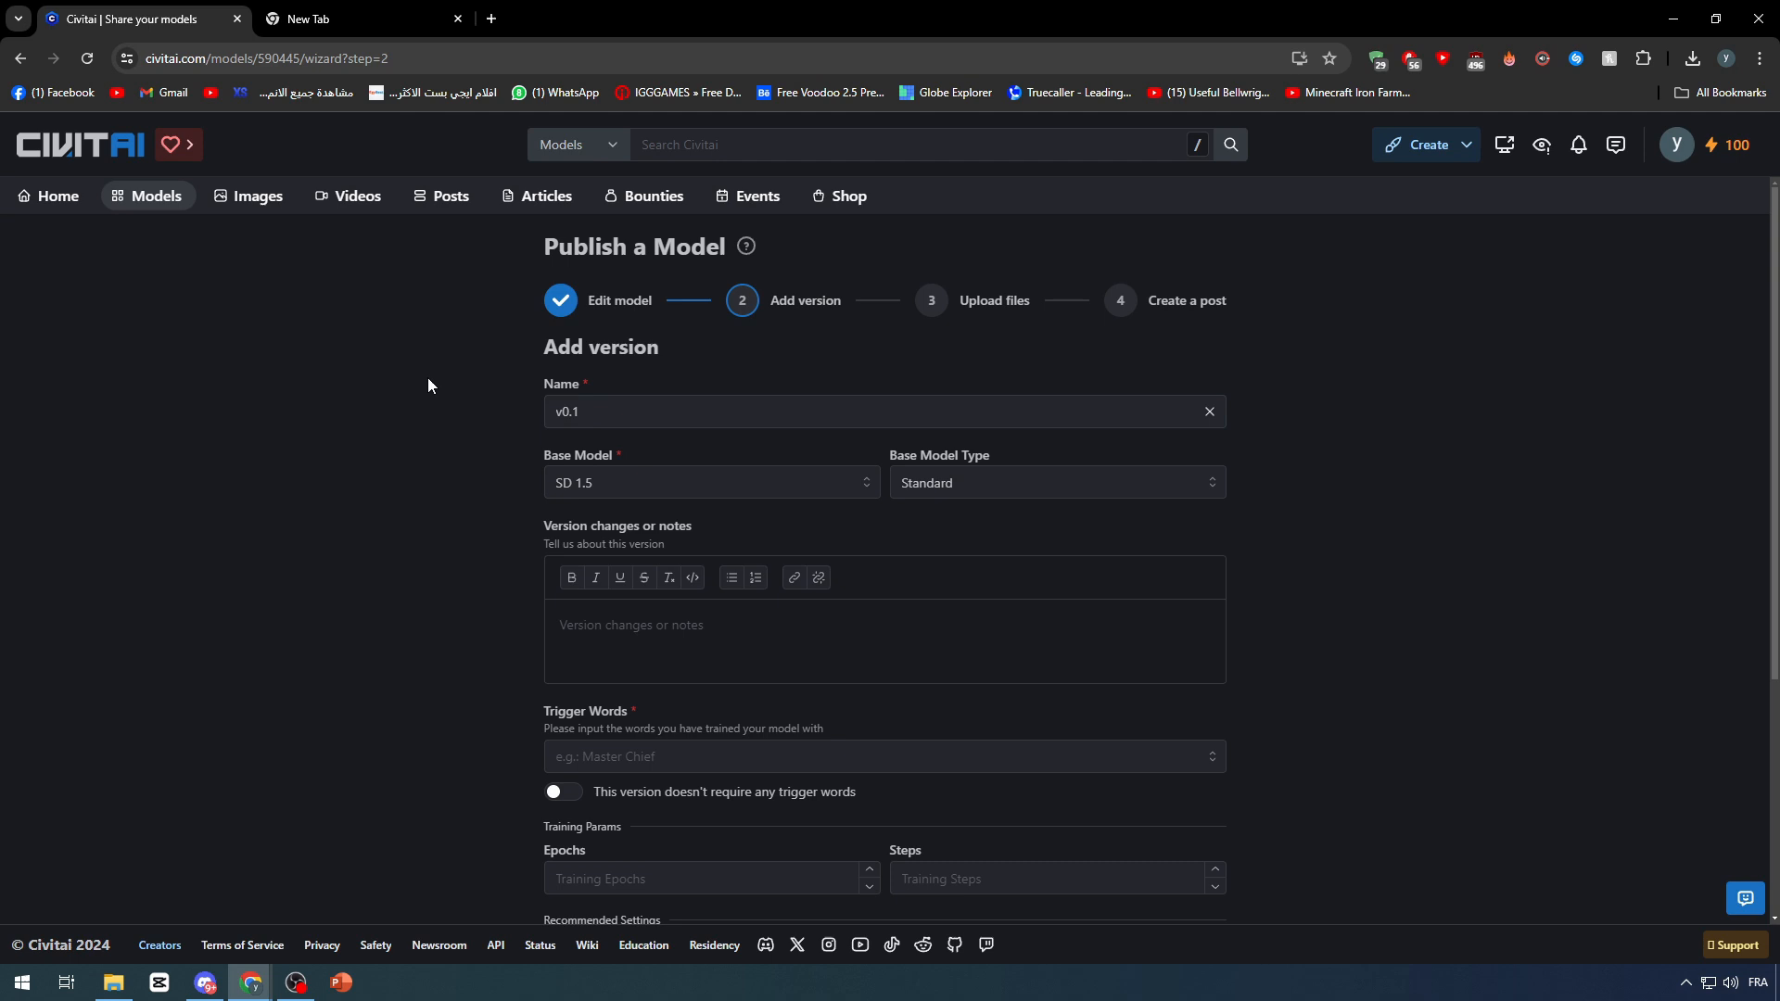
- Set the version's base model to SD 2.0
click(648, 482)
scroll(659, 580, down, 5)
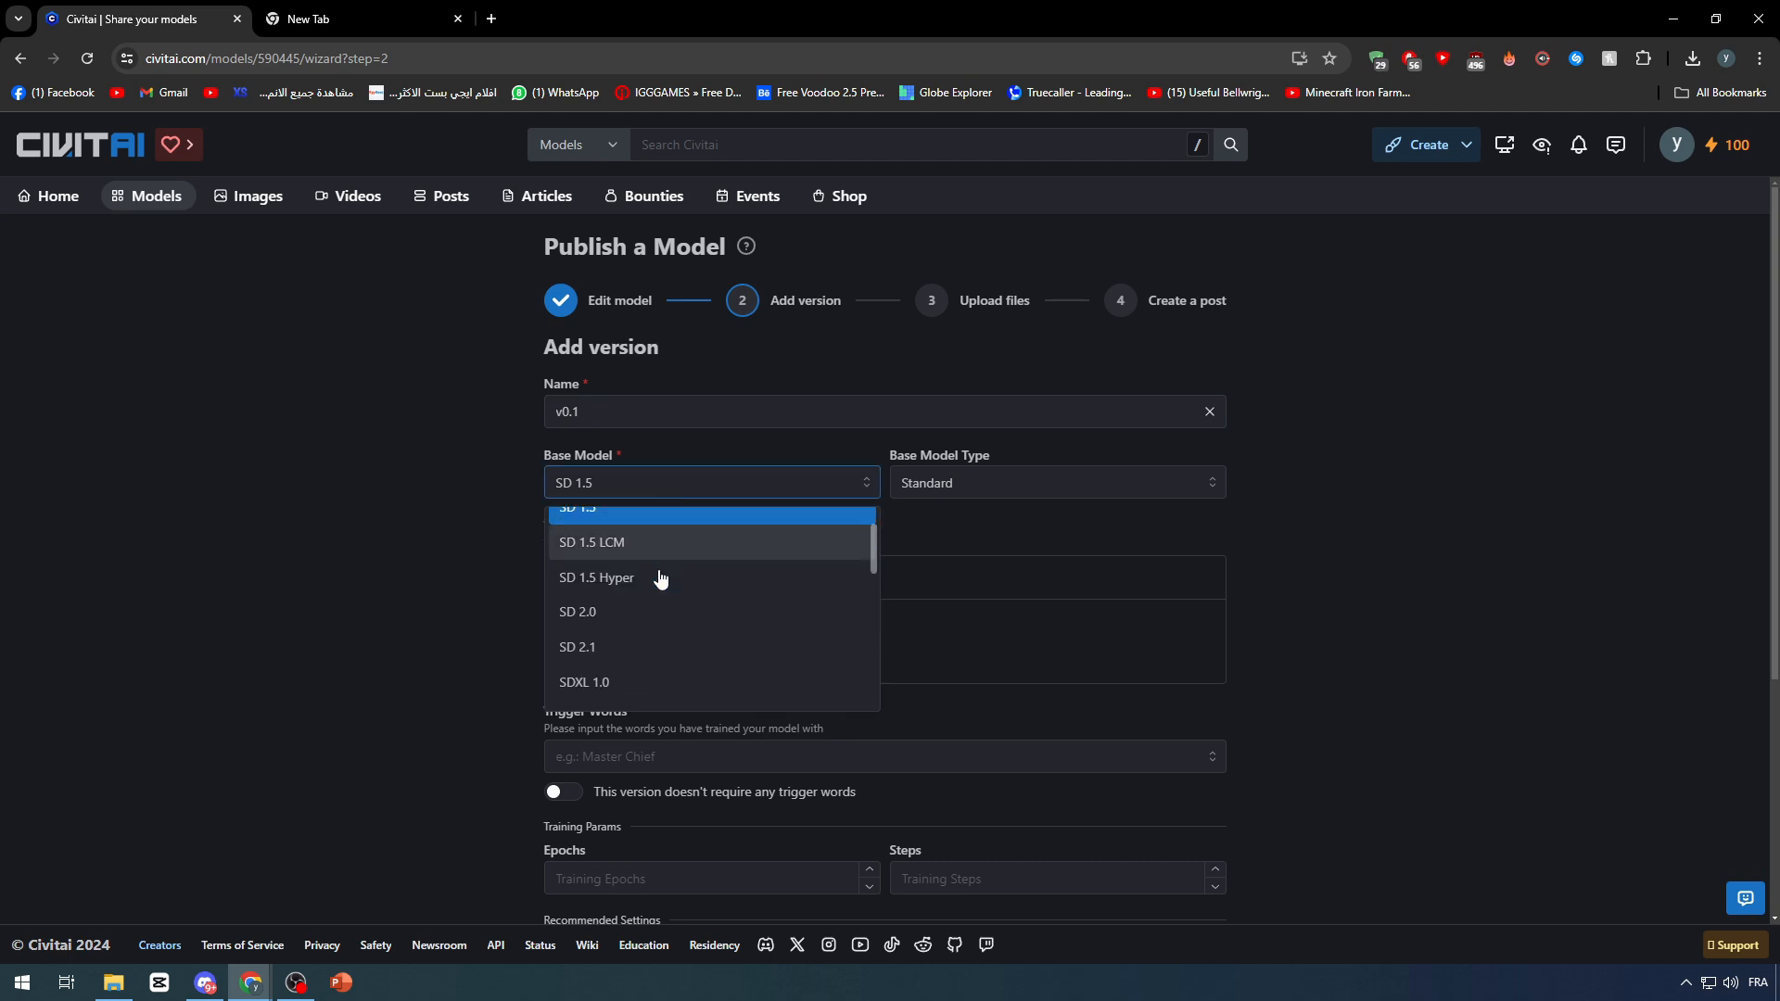
scroll(660, 580, up, 6)
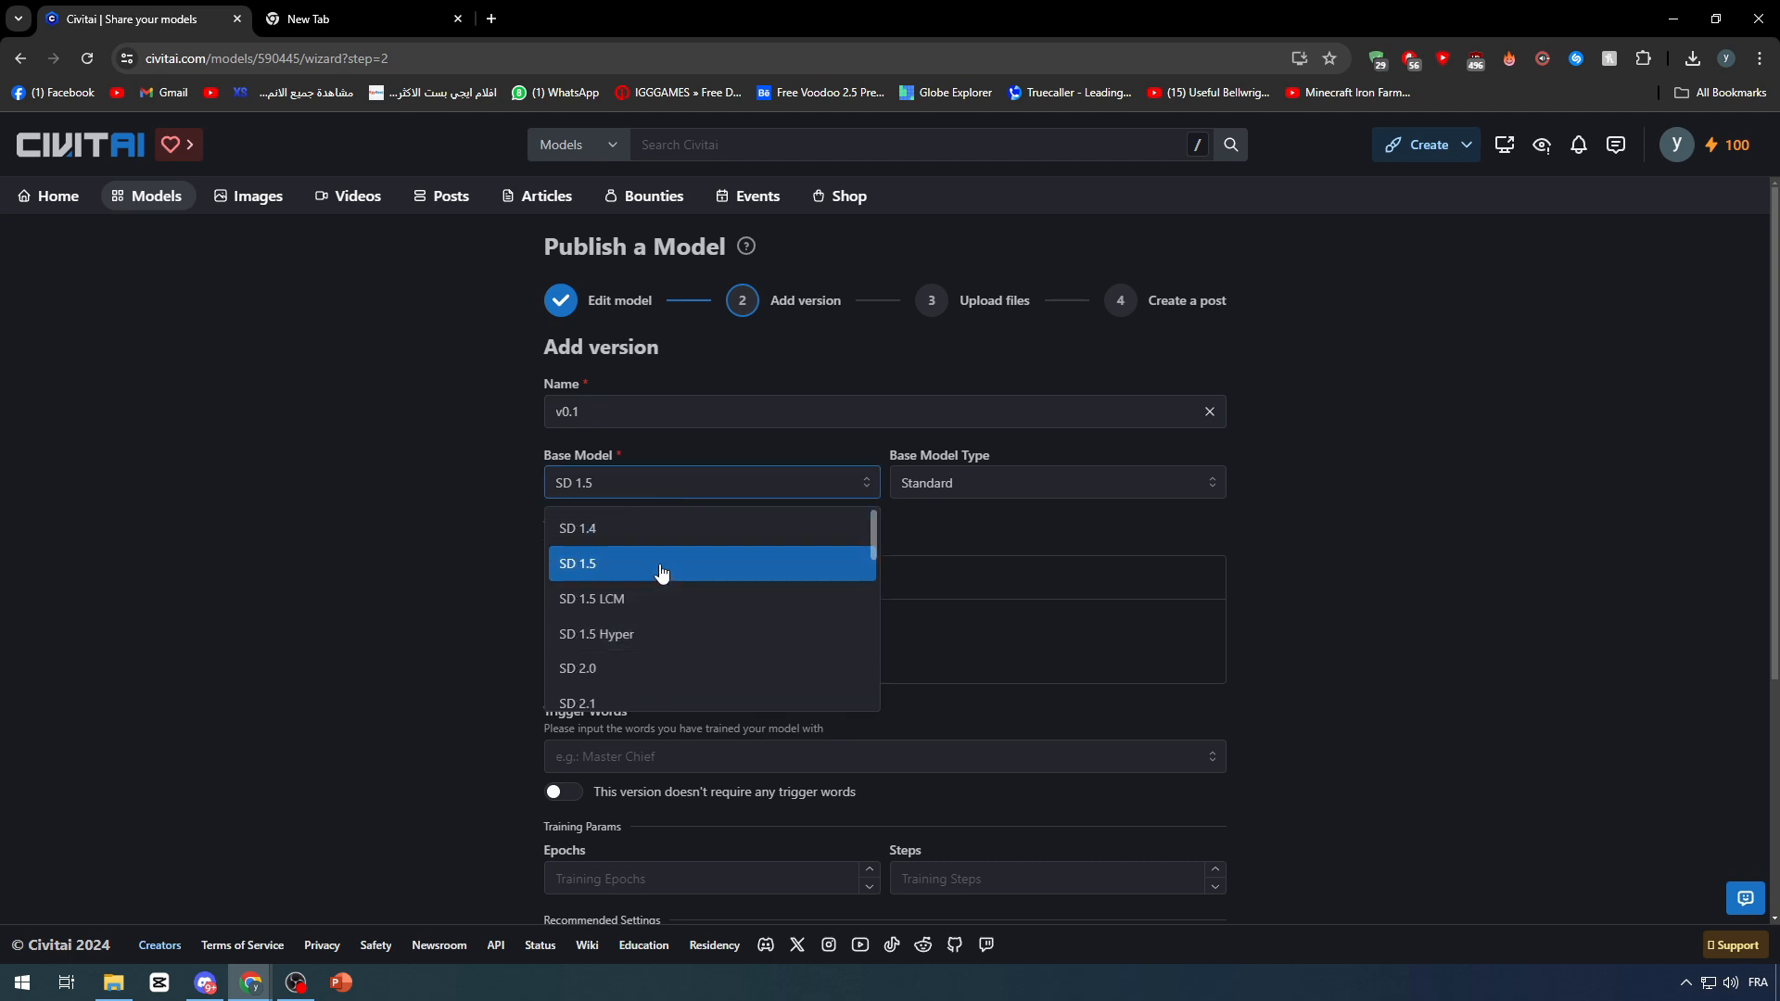
scroll(653, 654, down, 1)
click(619, 579)
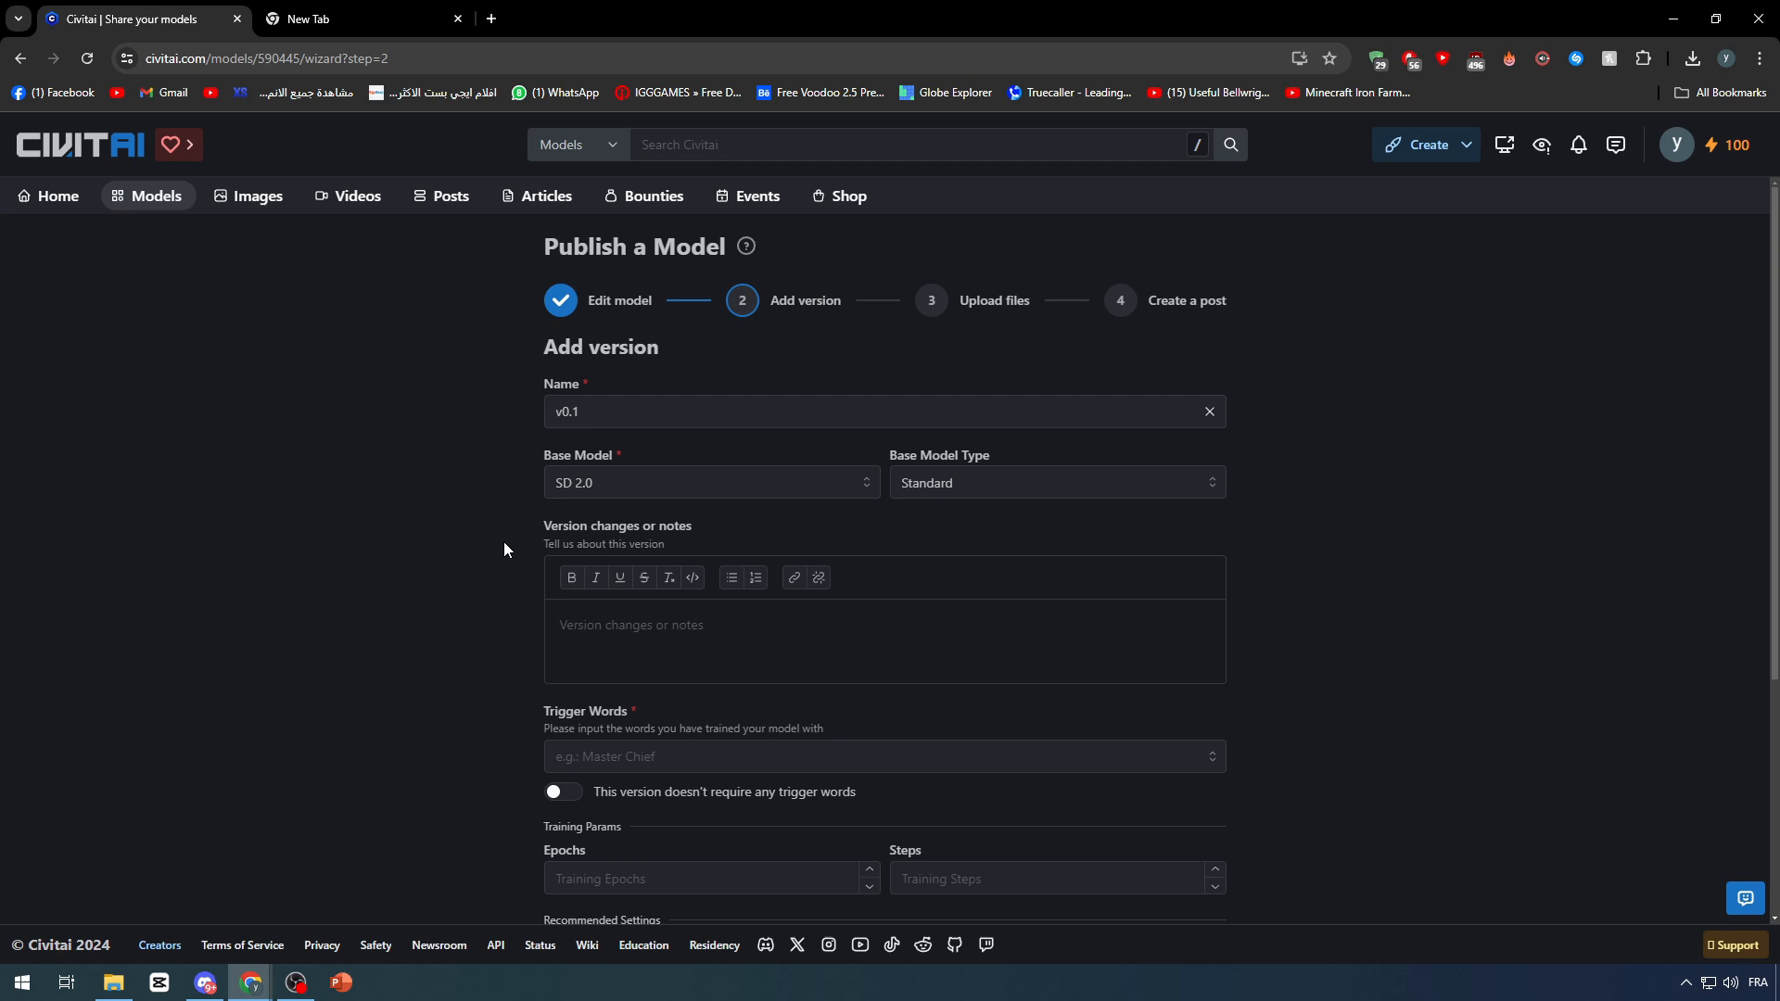
- Set the base model type to Inpainting and enter "nthg much" as the version notes
click(928, 494)
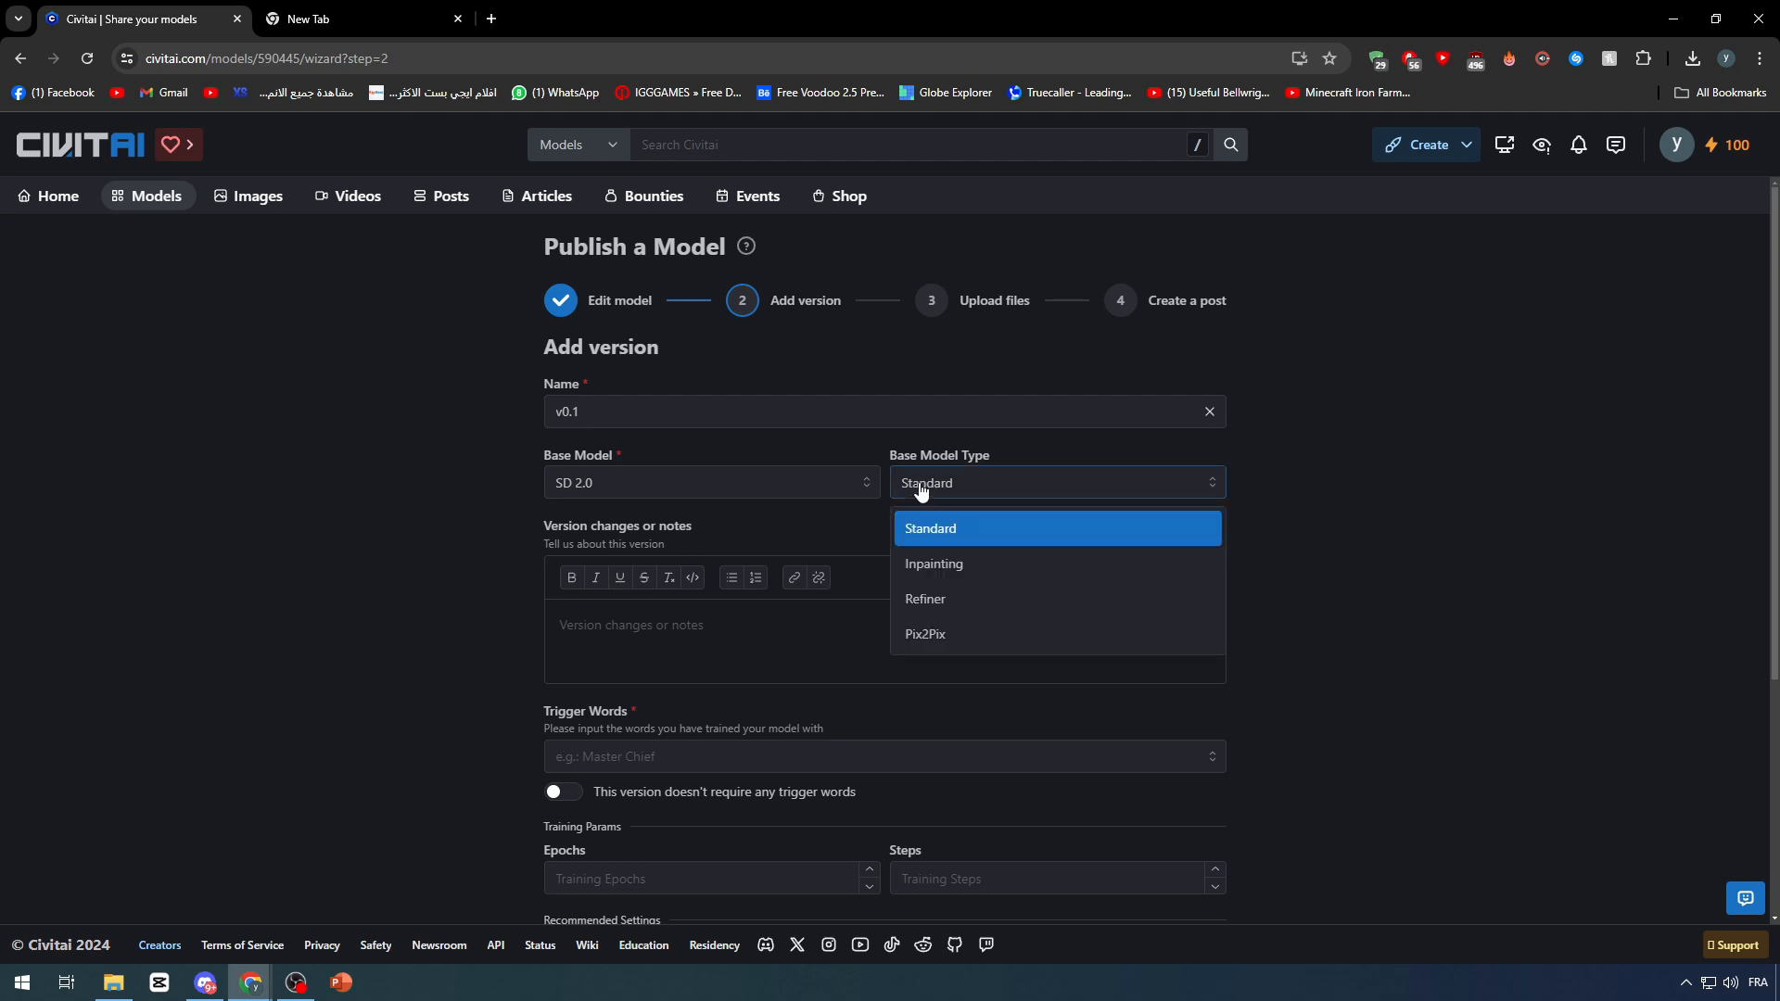
click(964, 577)
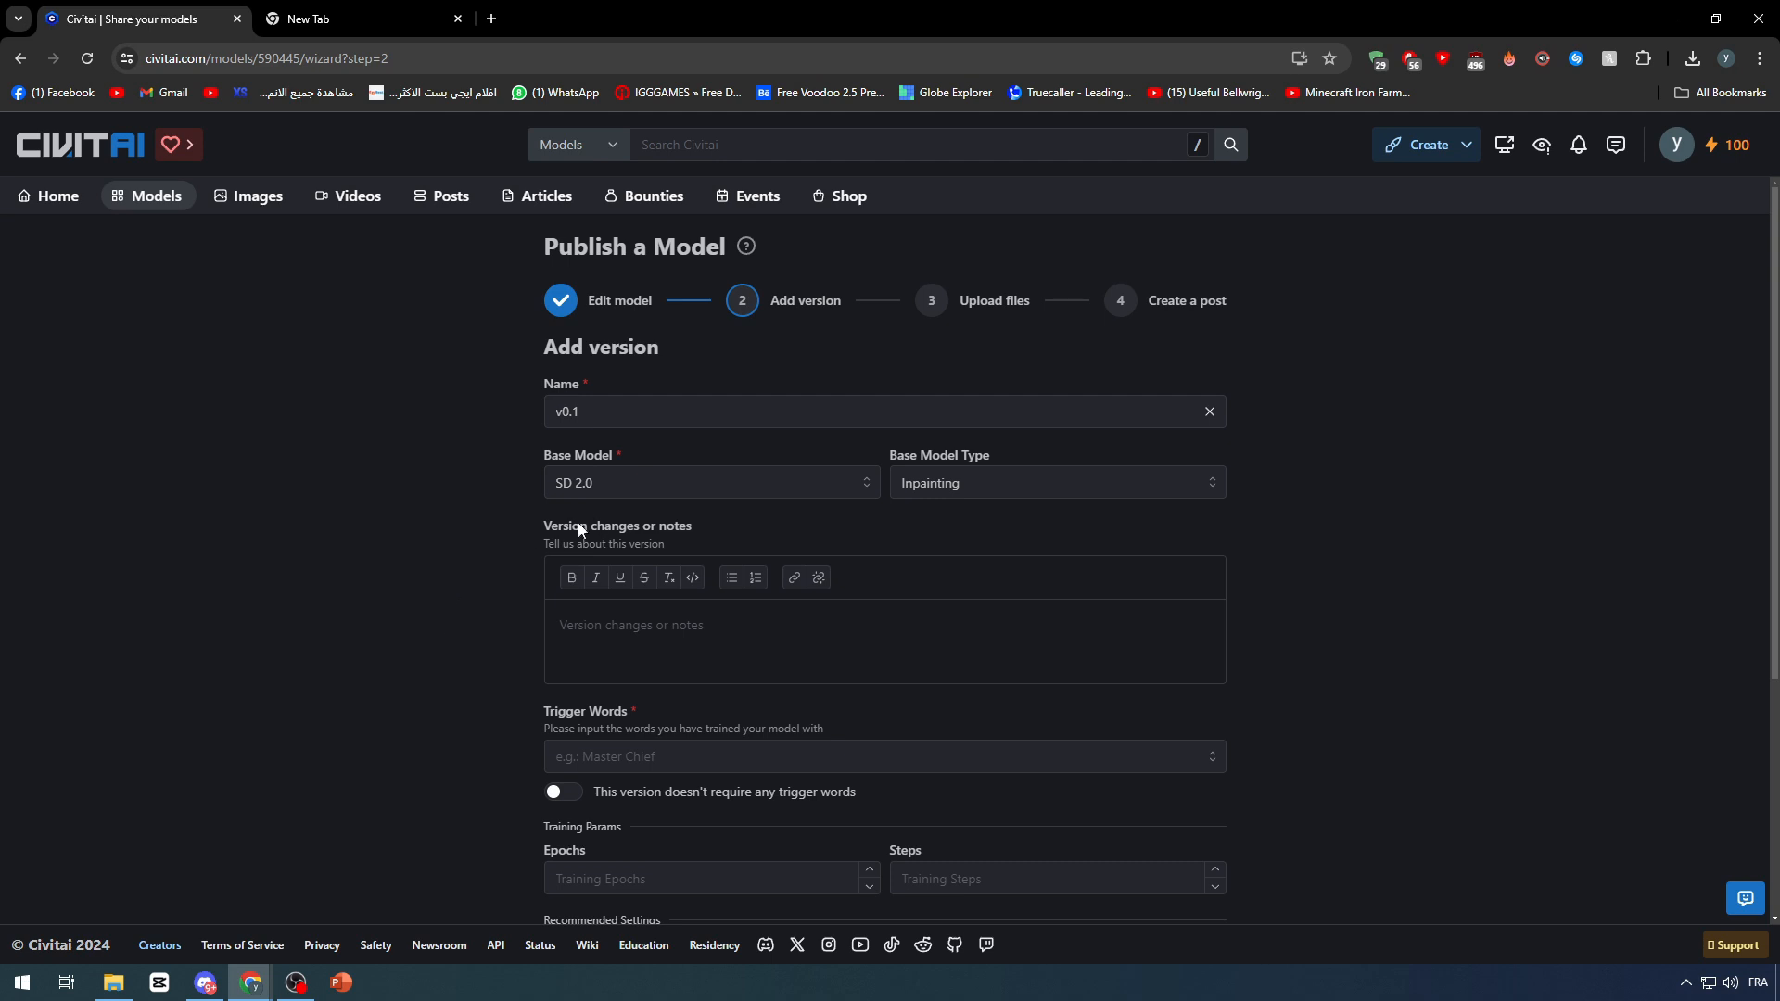
click(694, 626)
text(nthg much)
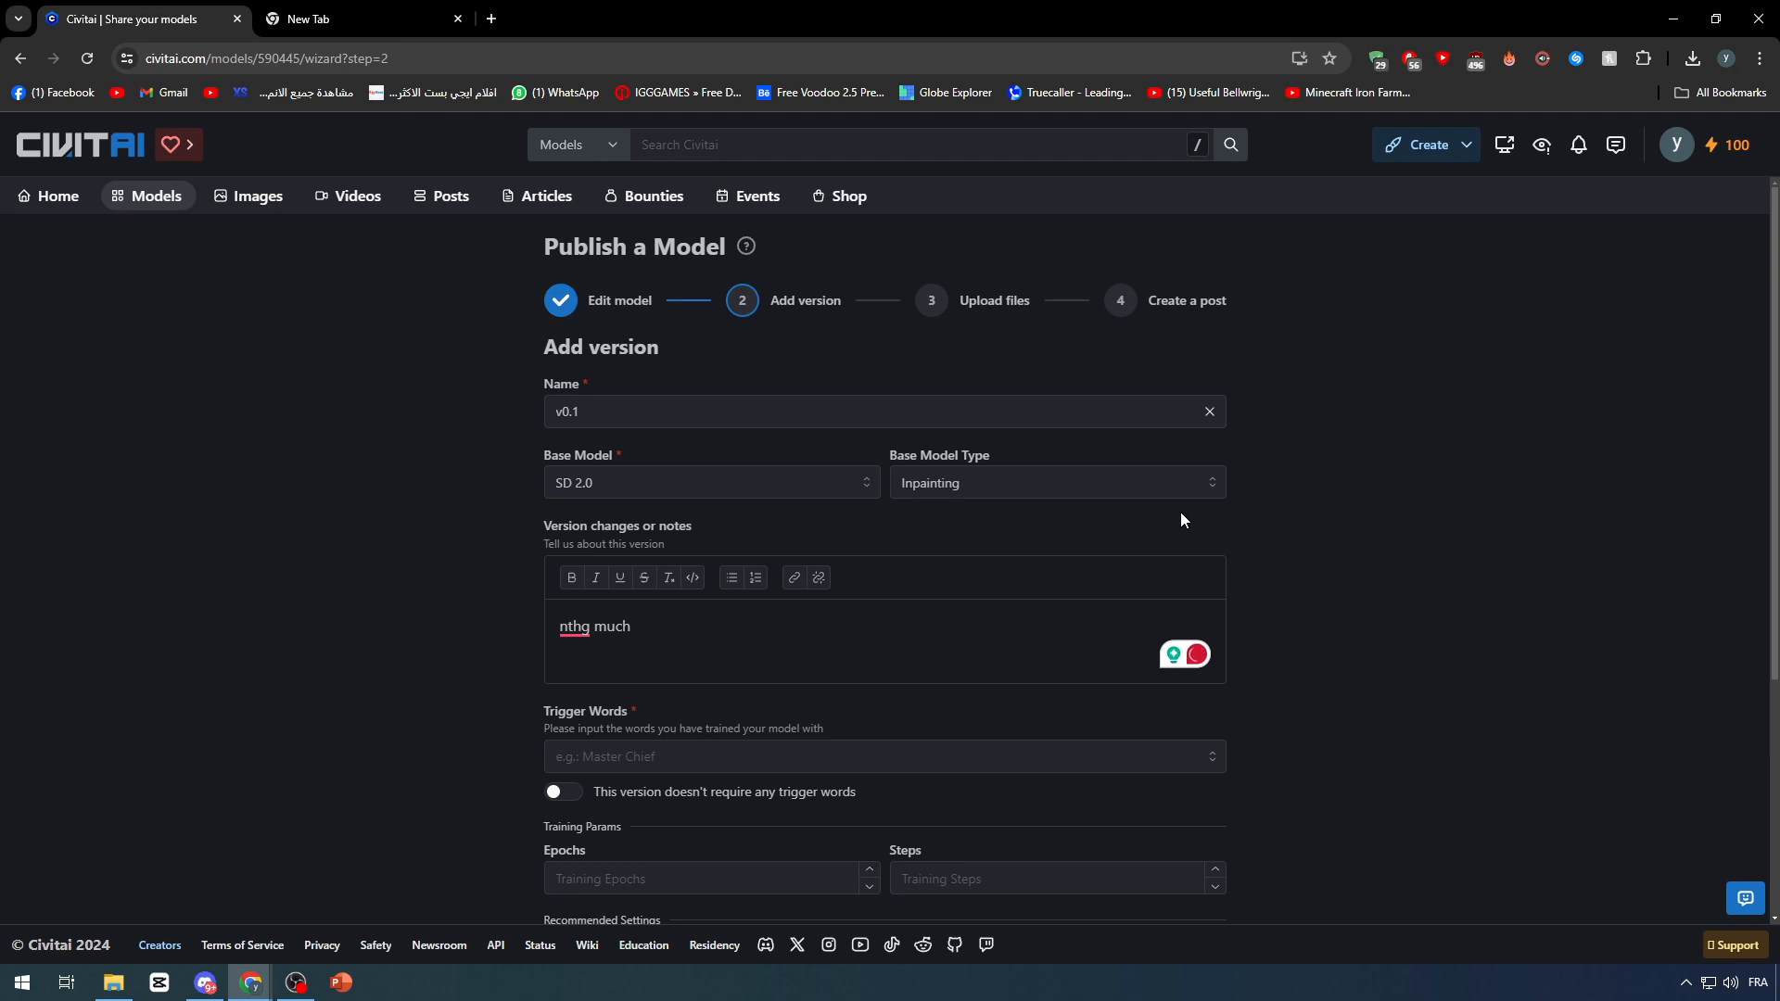
- Add Apple as a trigger word for the version
scroll(1167, 516, down, 2)
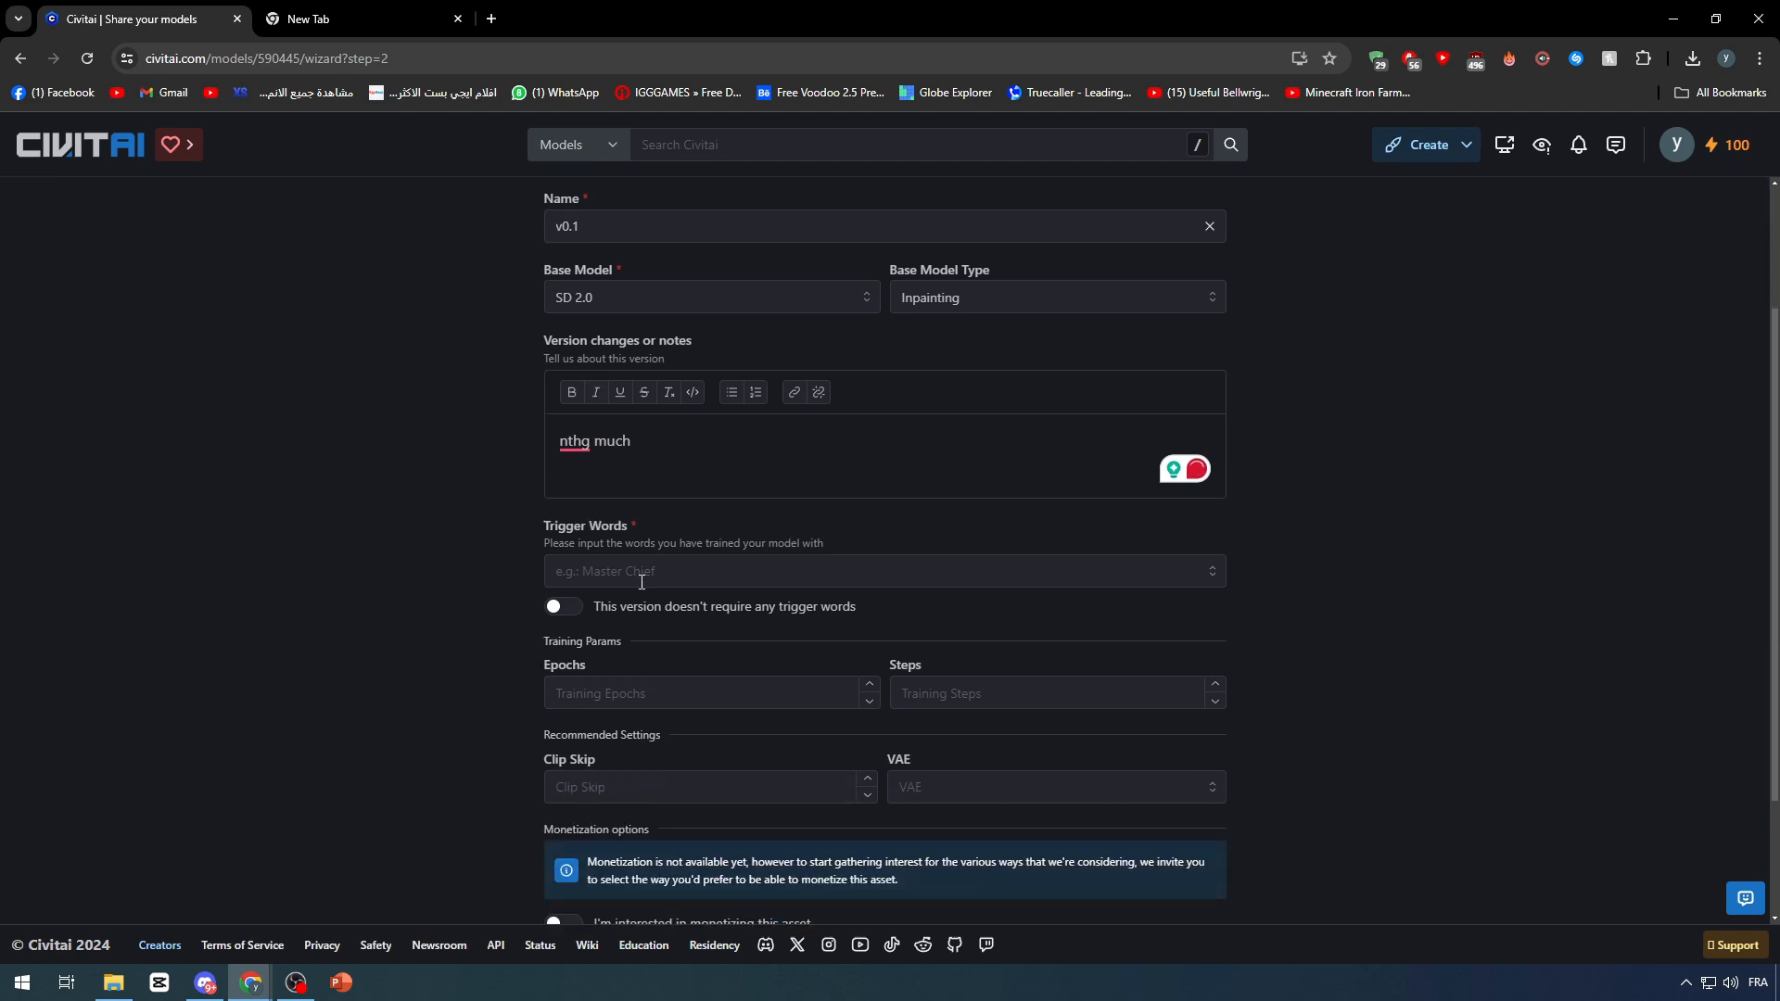
click(759, 560)
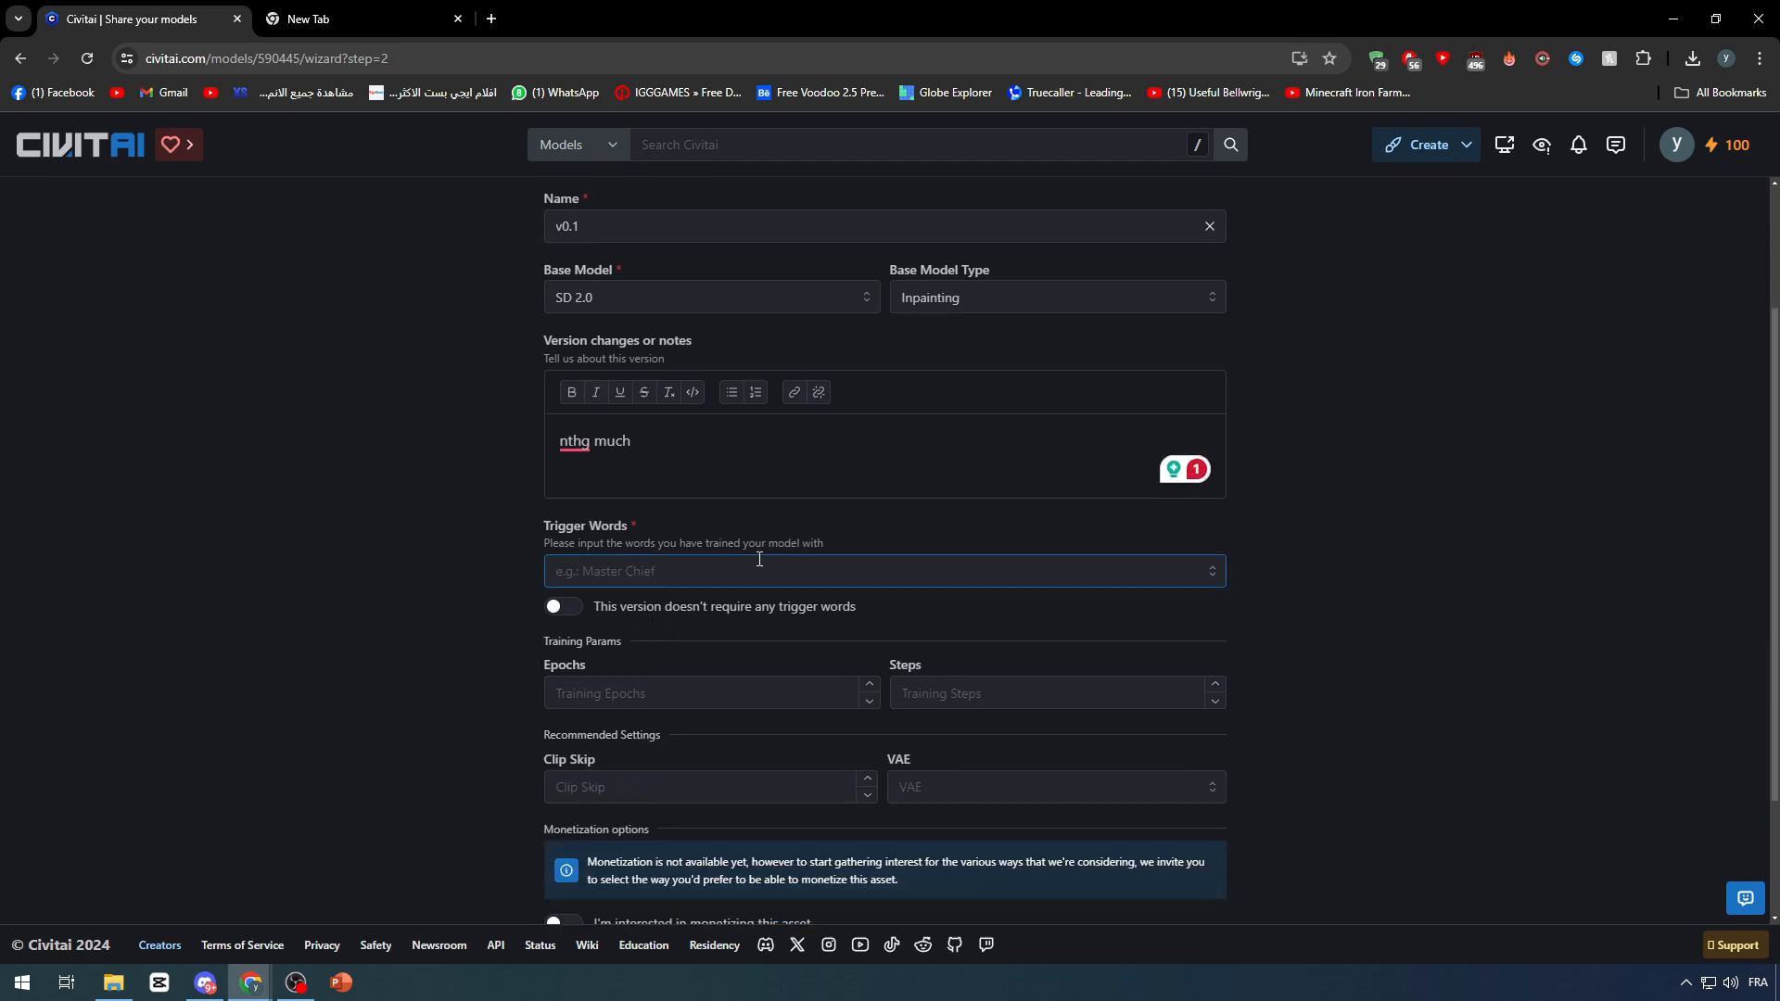
text(aPP)
key(BackSpace)
key(BackSpace)
key(BackSpace)
text(App)
click(619, 619)
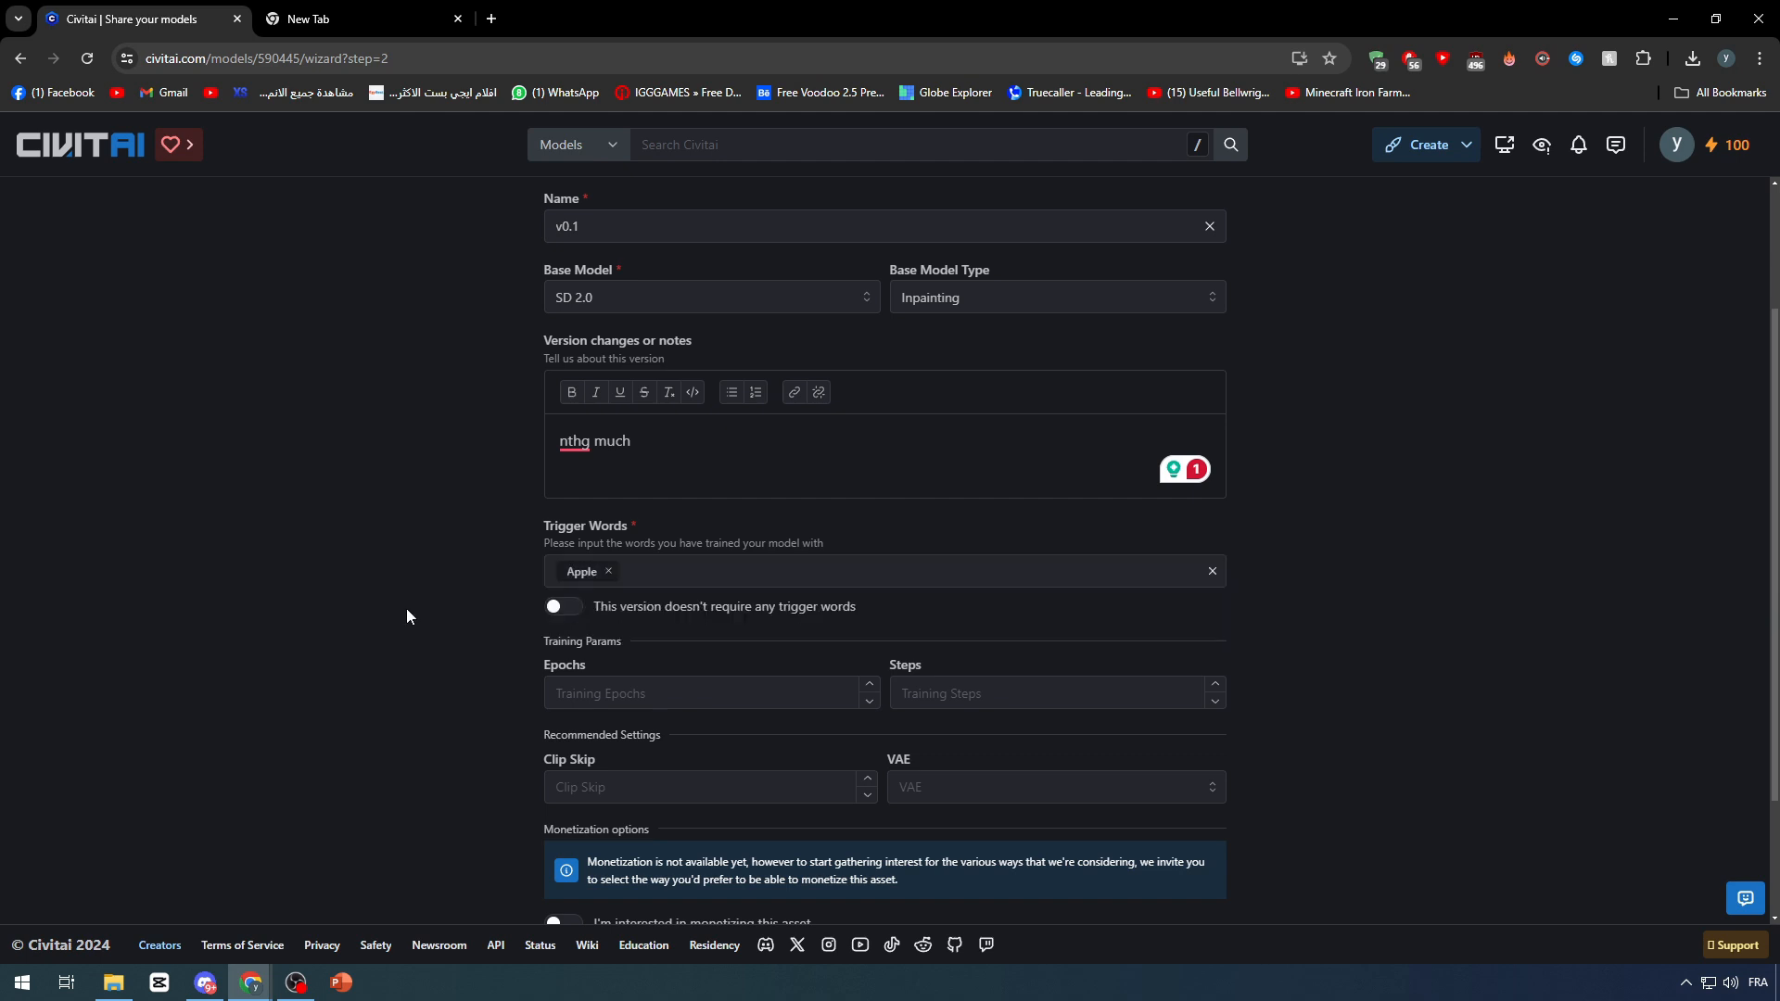
- Mark the version as not requiring trigger words, and set the training parameters to 3 epochs and 2 steps
click(557, 608)
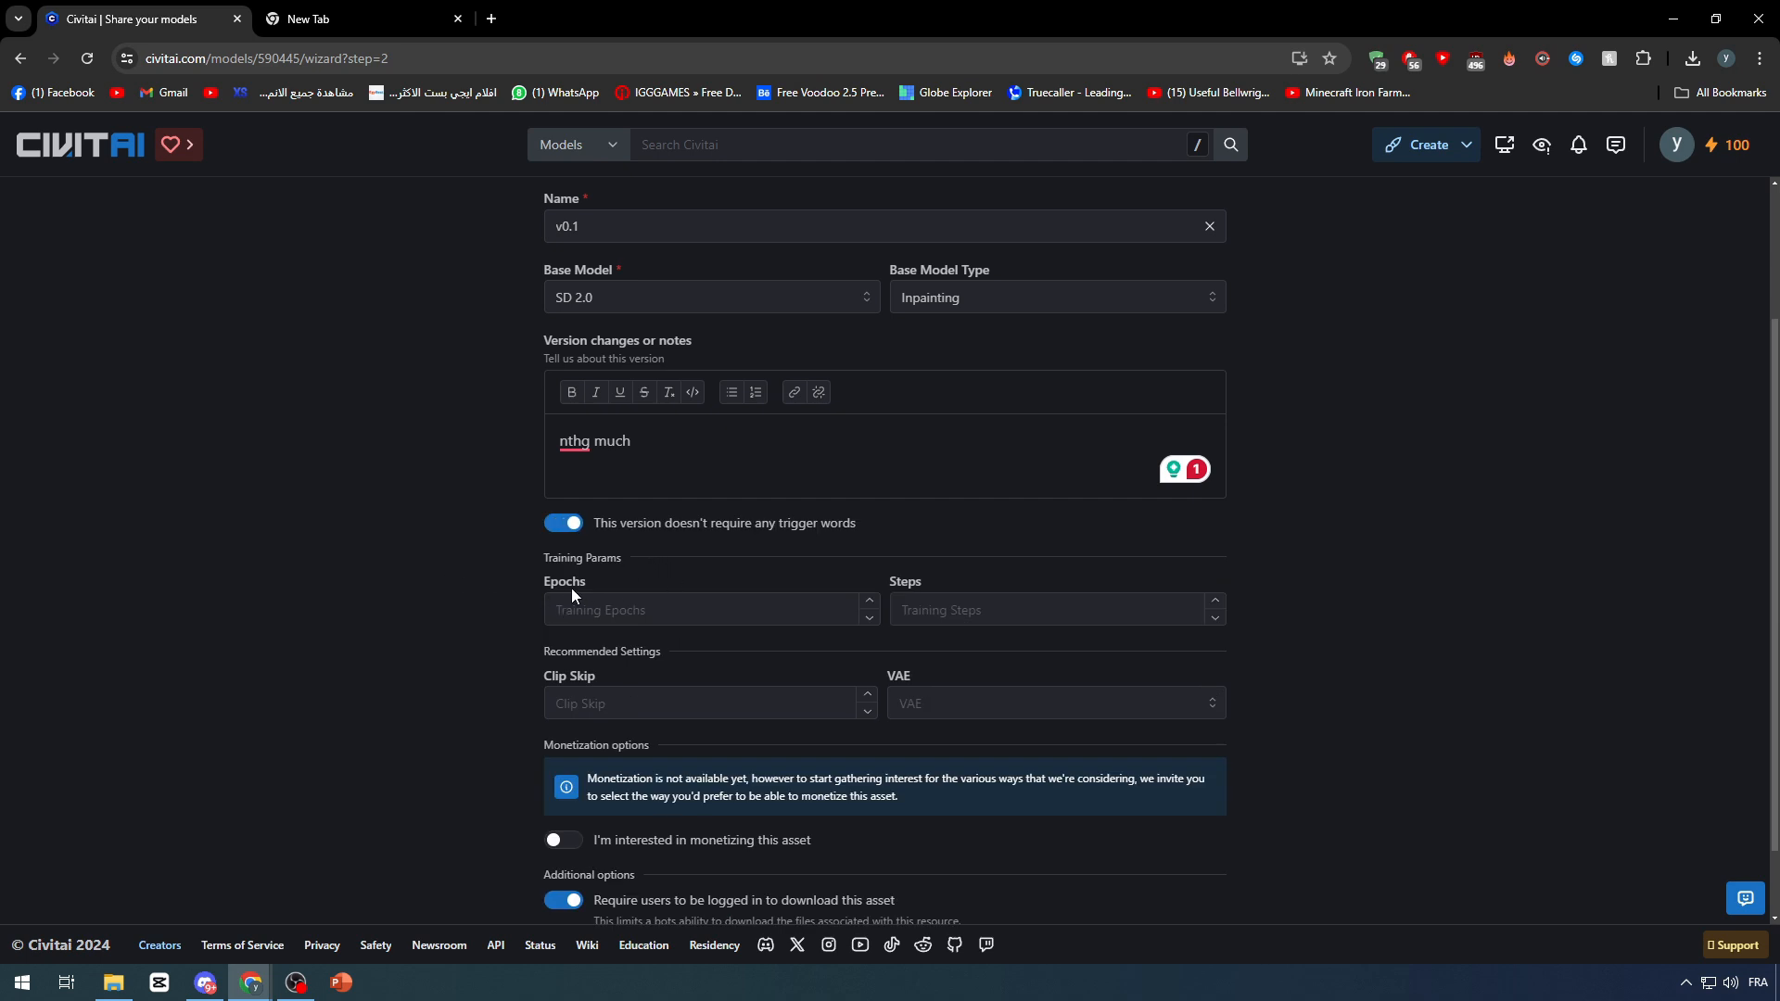
click(602, 610)
text(3)
key(Tab)
text(2)
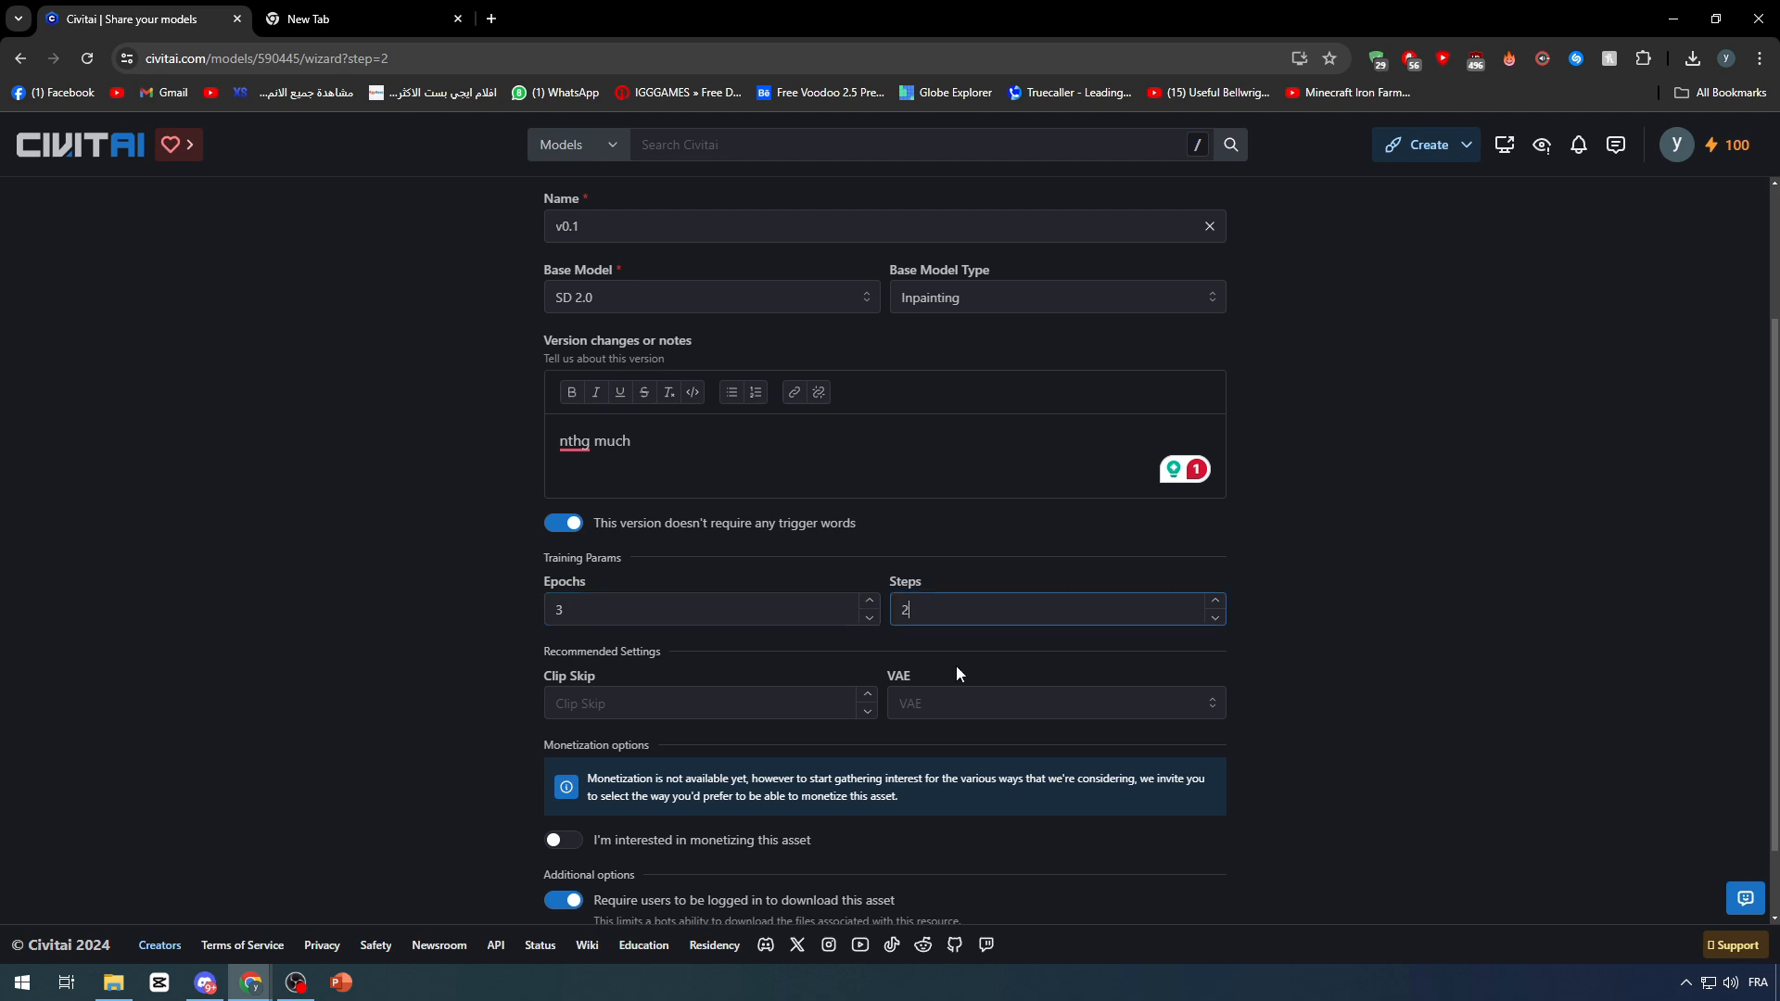
- Set the recommended clip skip to 1 and the VAE to 16ch VAE [SD1.5] TakturDesEtoiles
click(496, 686)
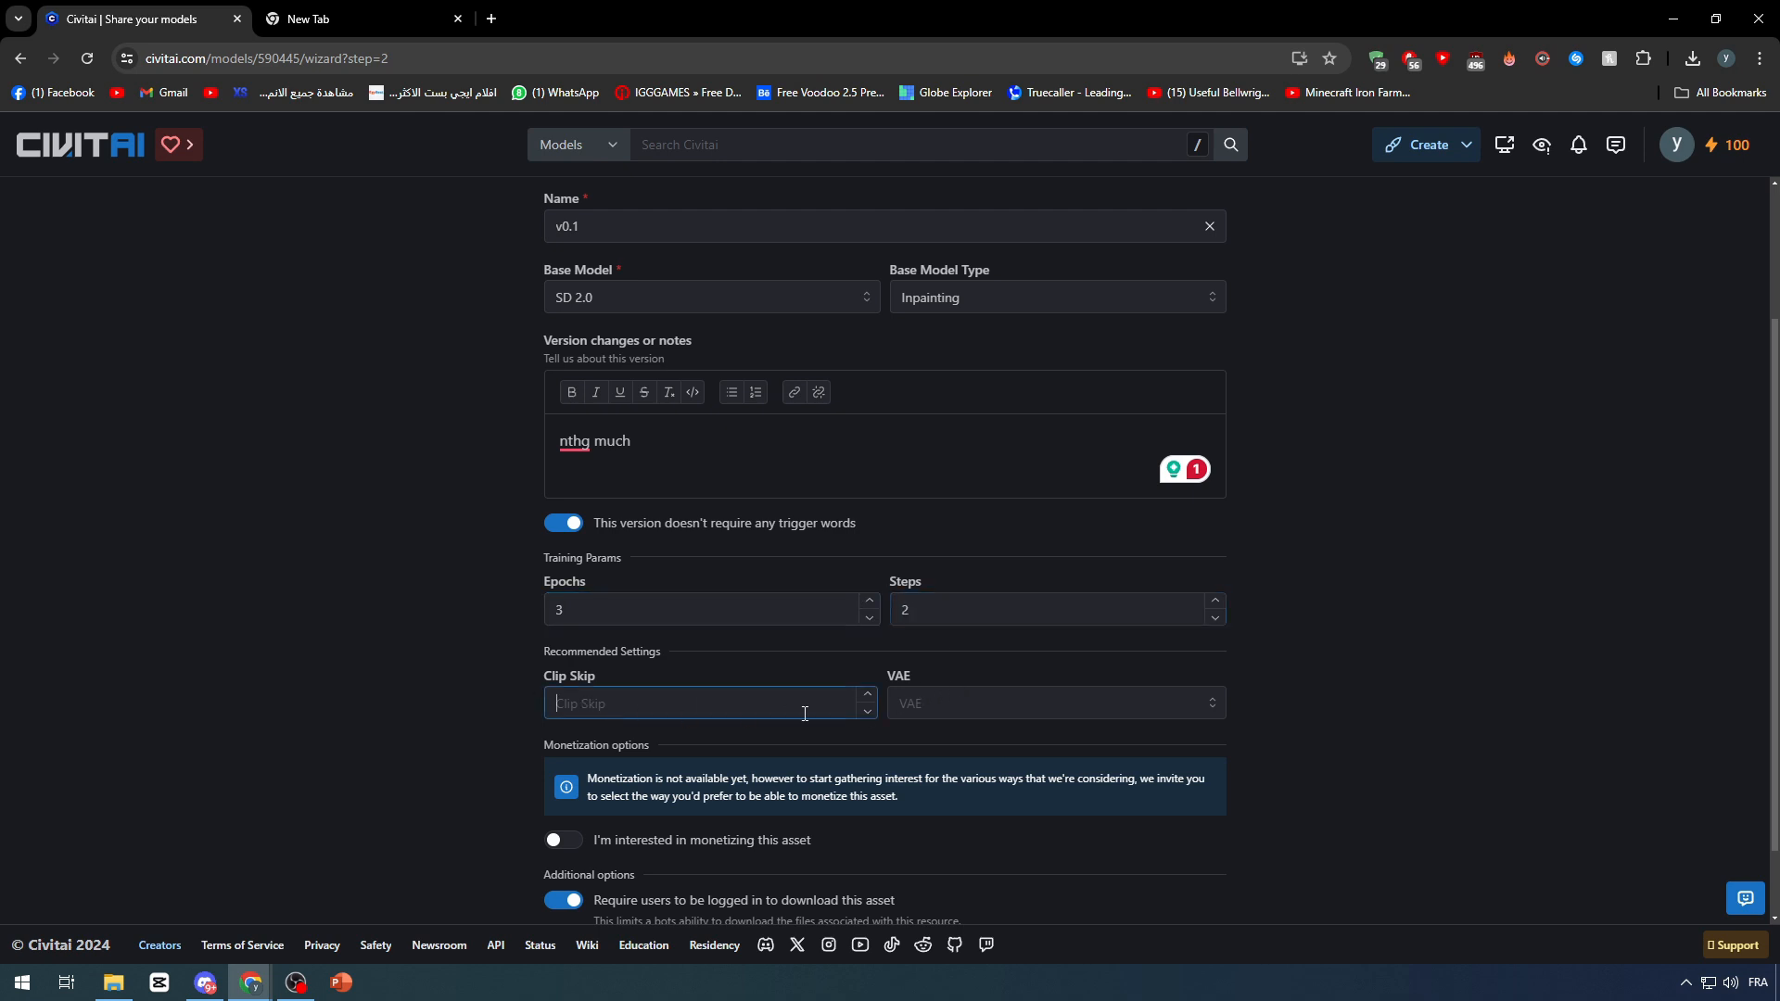
text(1)
click(1020, 707)
click(976, 532)
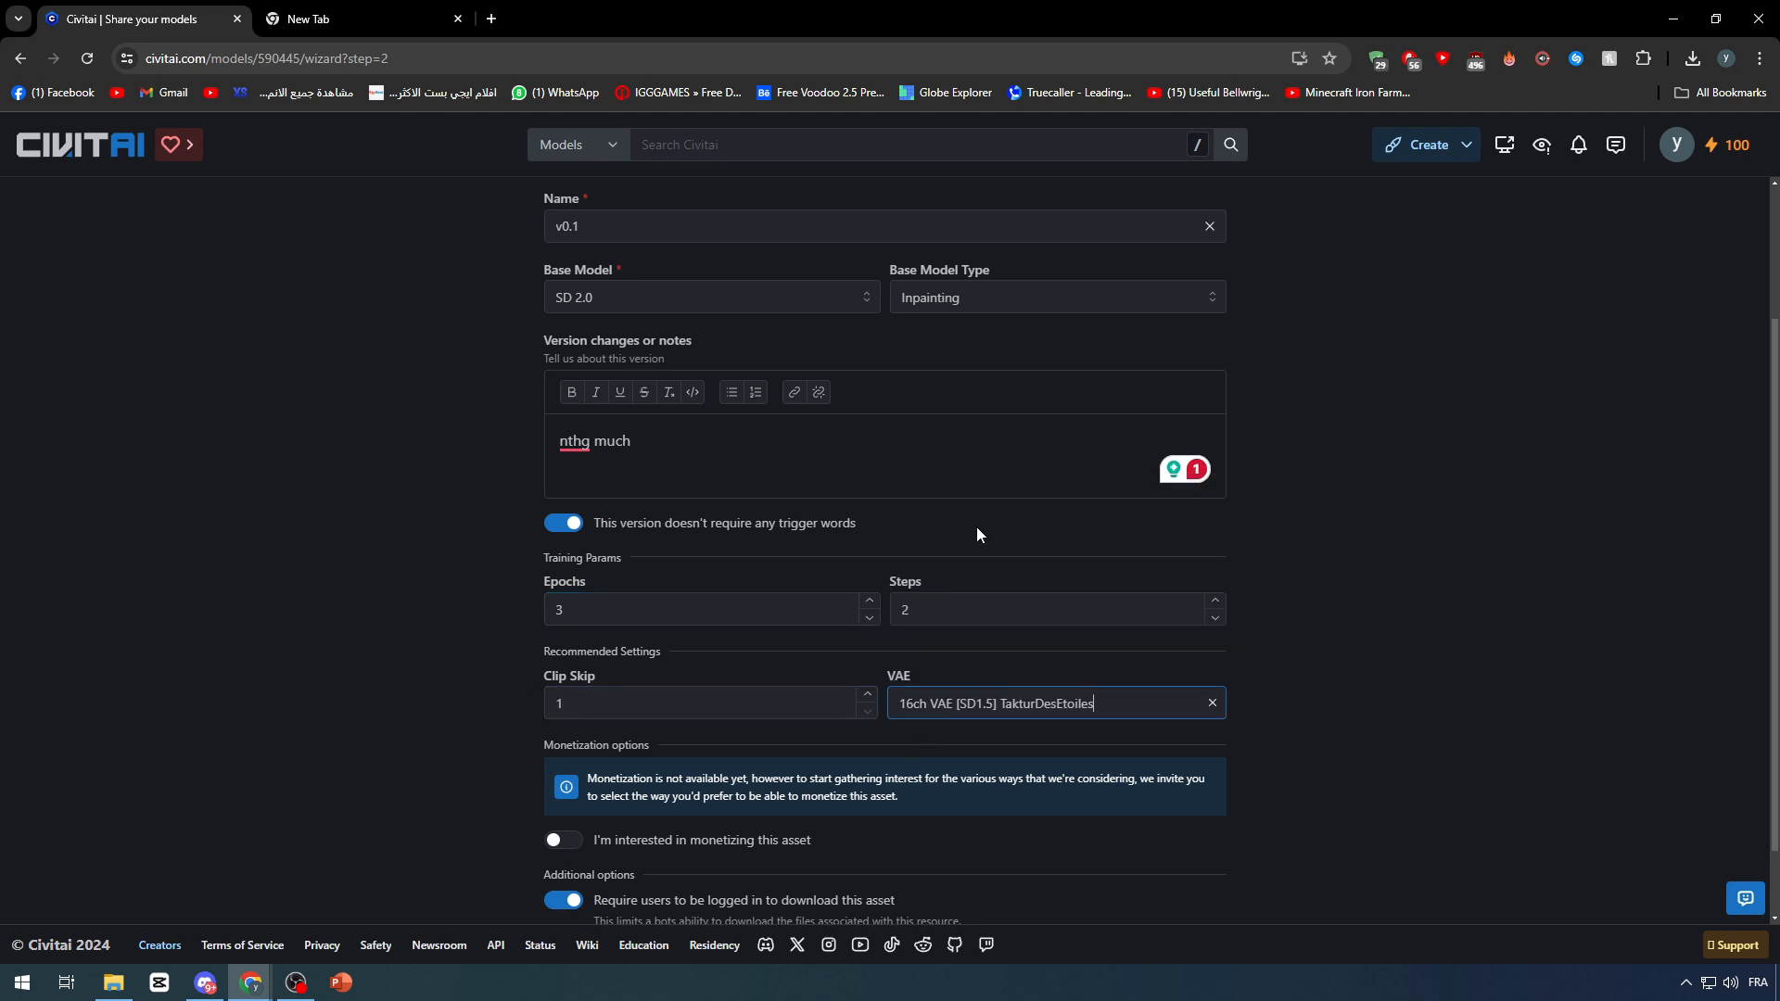
click(1279, 720)
scroll(1271, 719, down, 2)
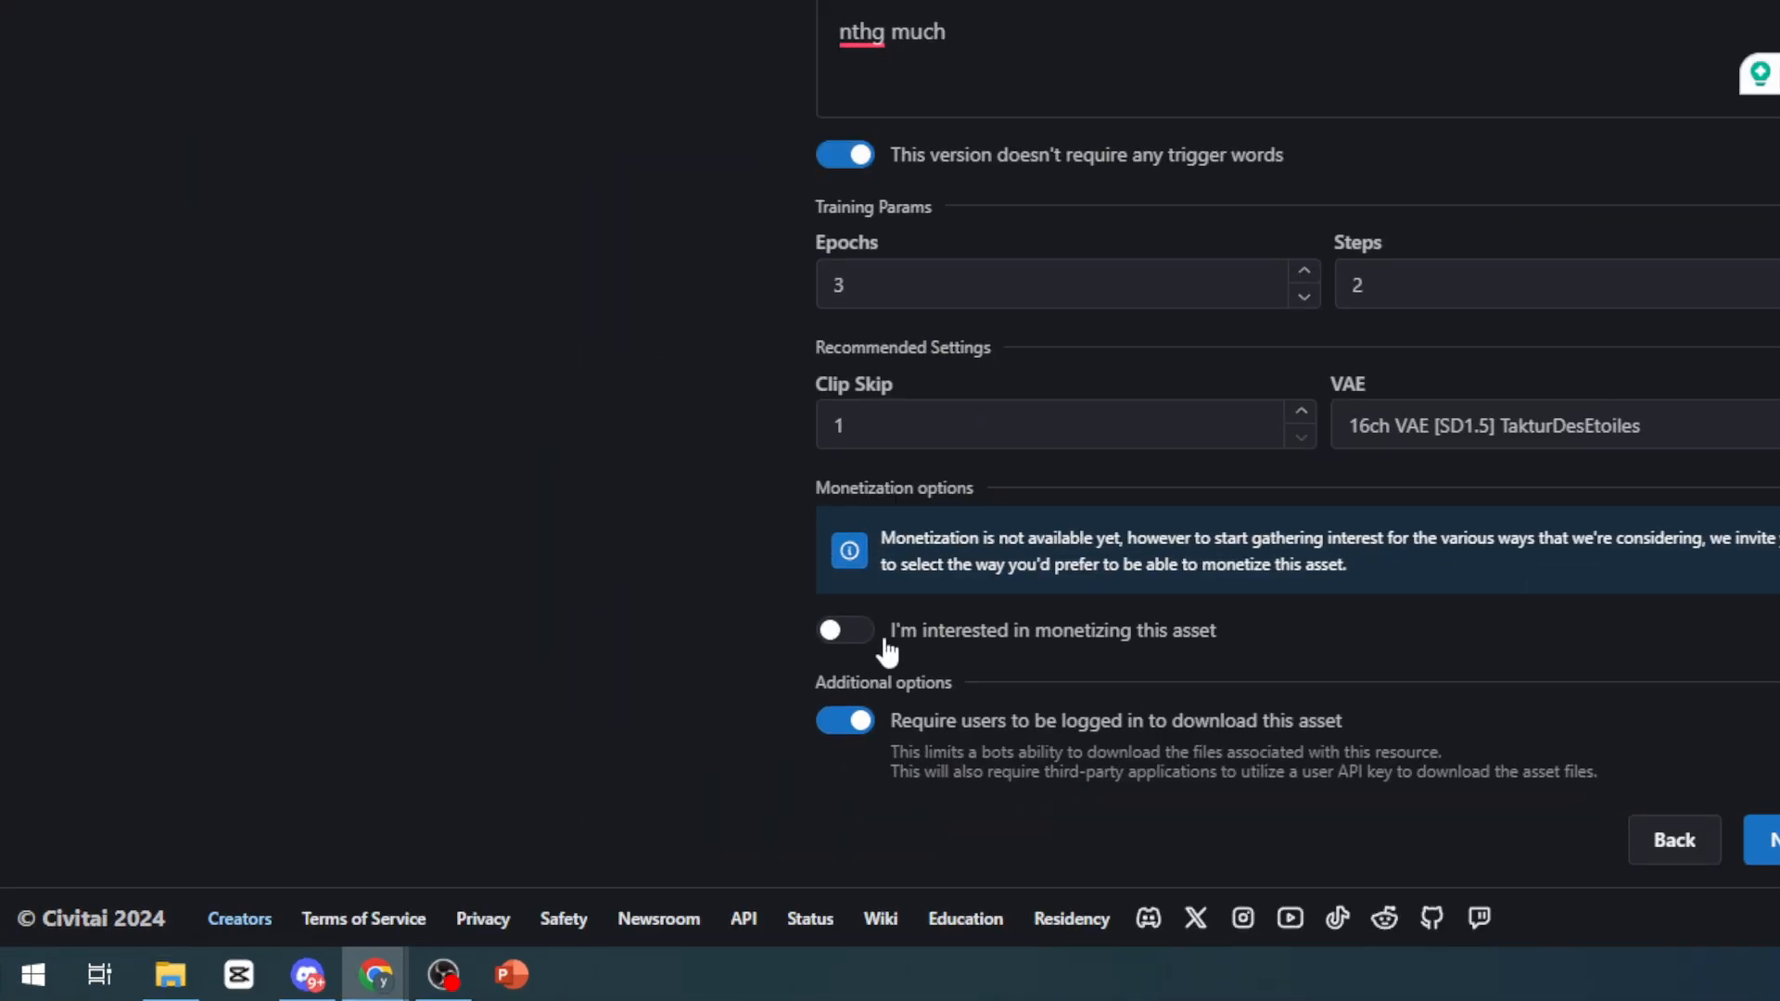
click(589, 758)
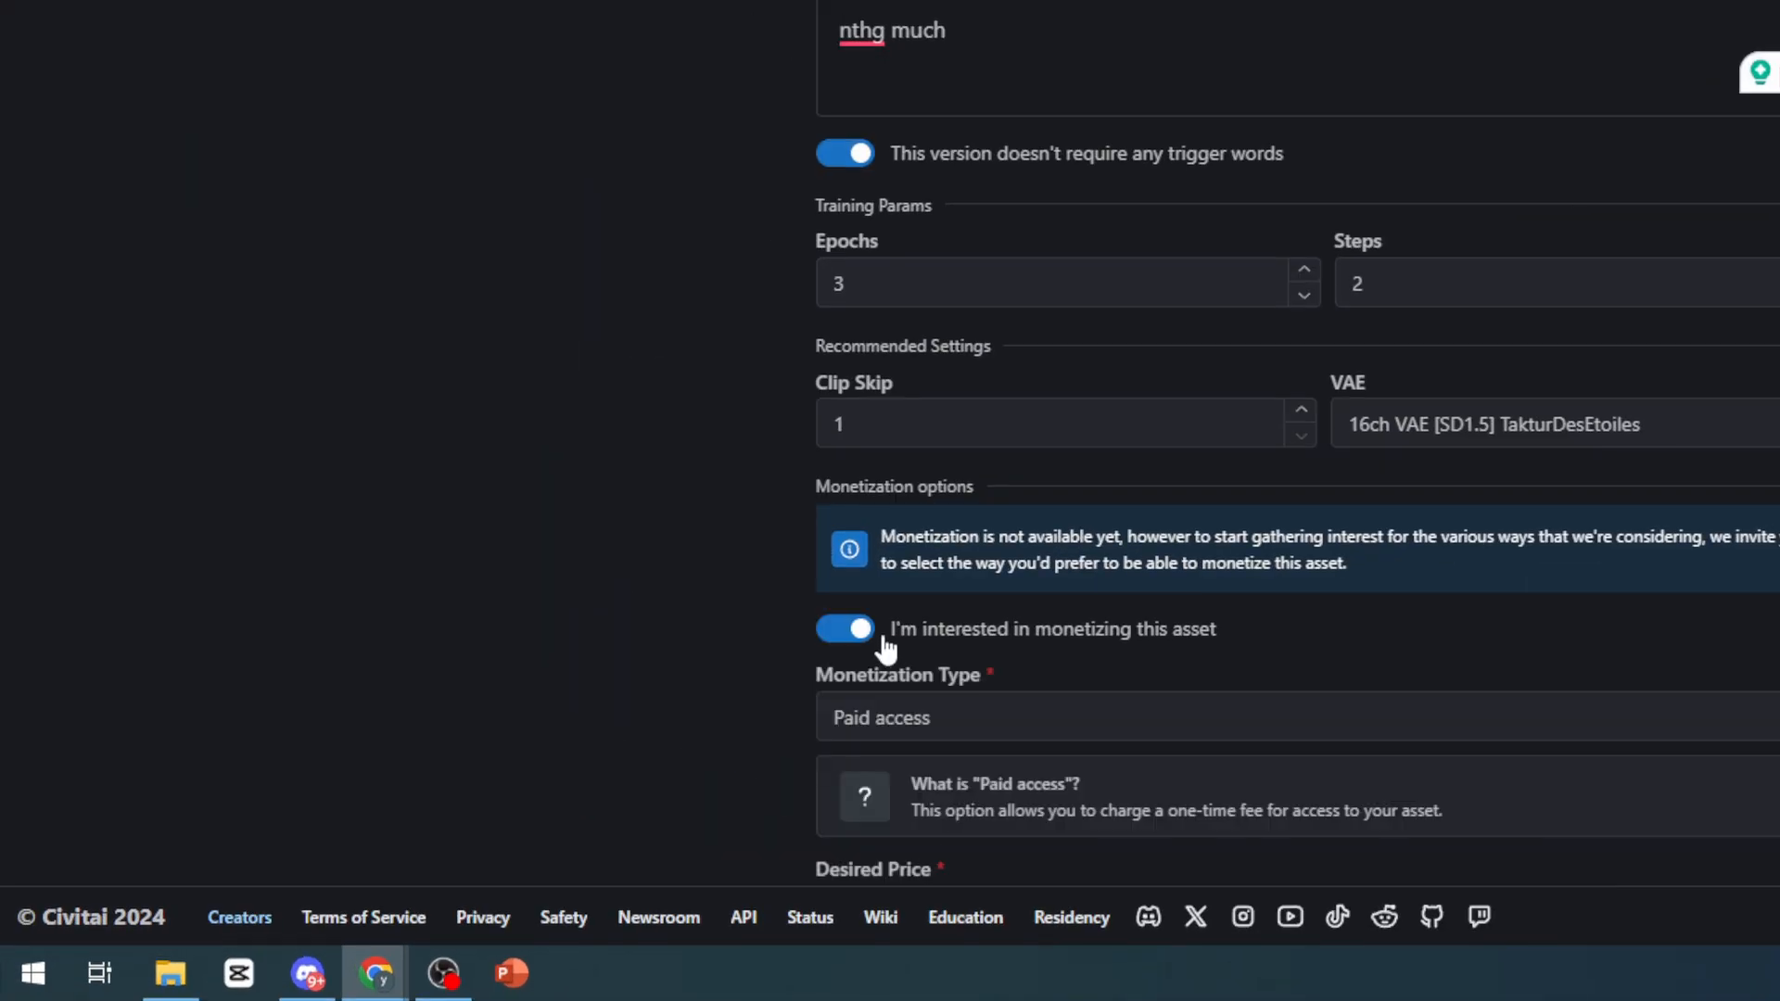
click(886, 647)
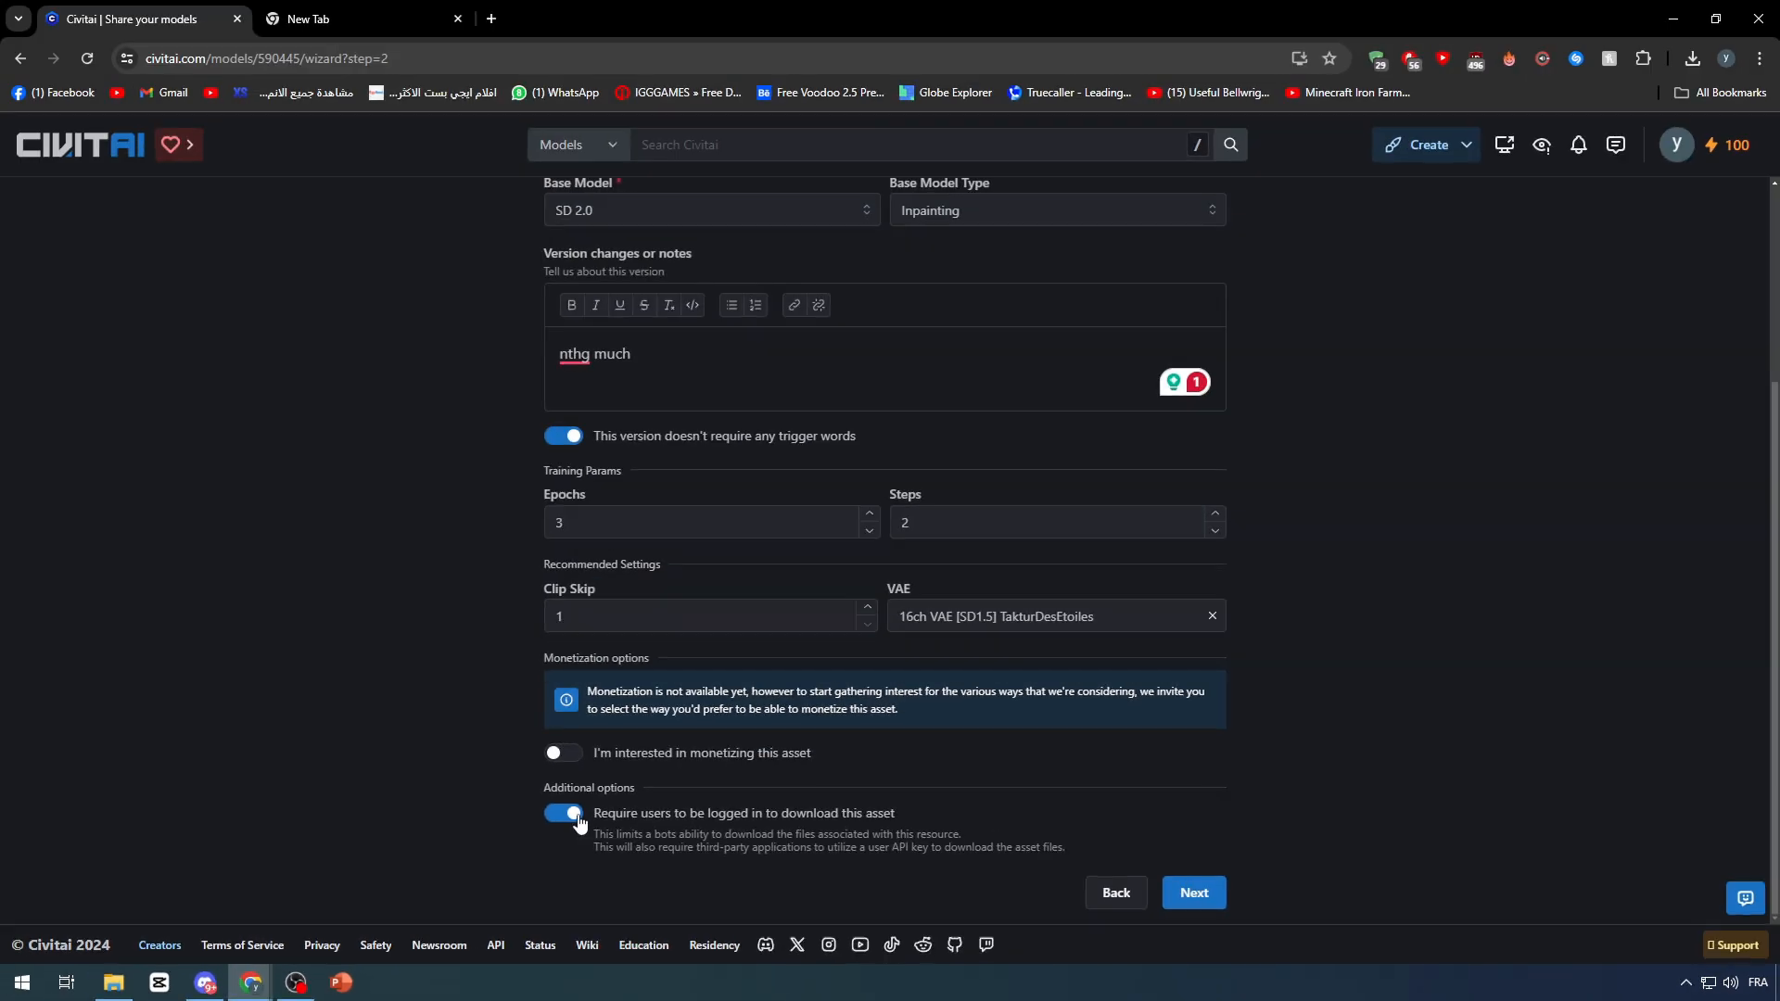
click(677, 822)
click(563, 824)
- Submit the version details and upload the ginger cat image from the Downloads folder to the model's post
click(1199, 903)
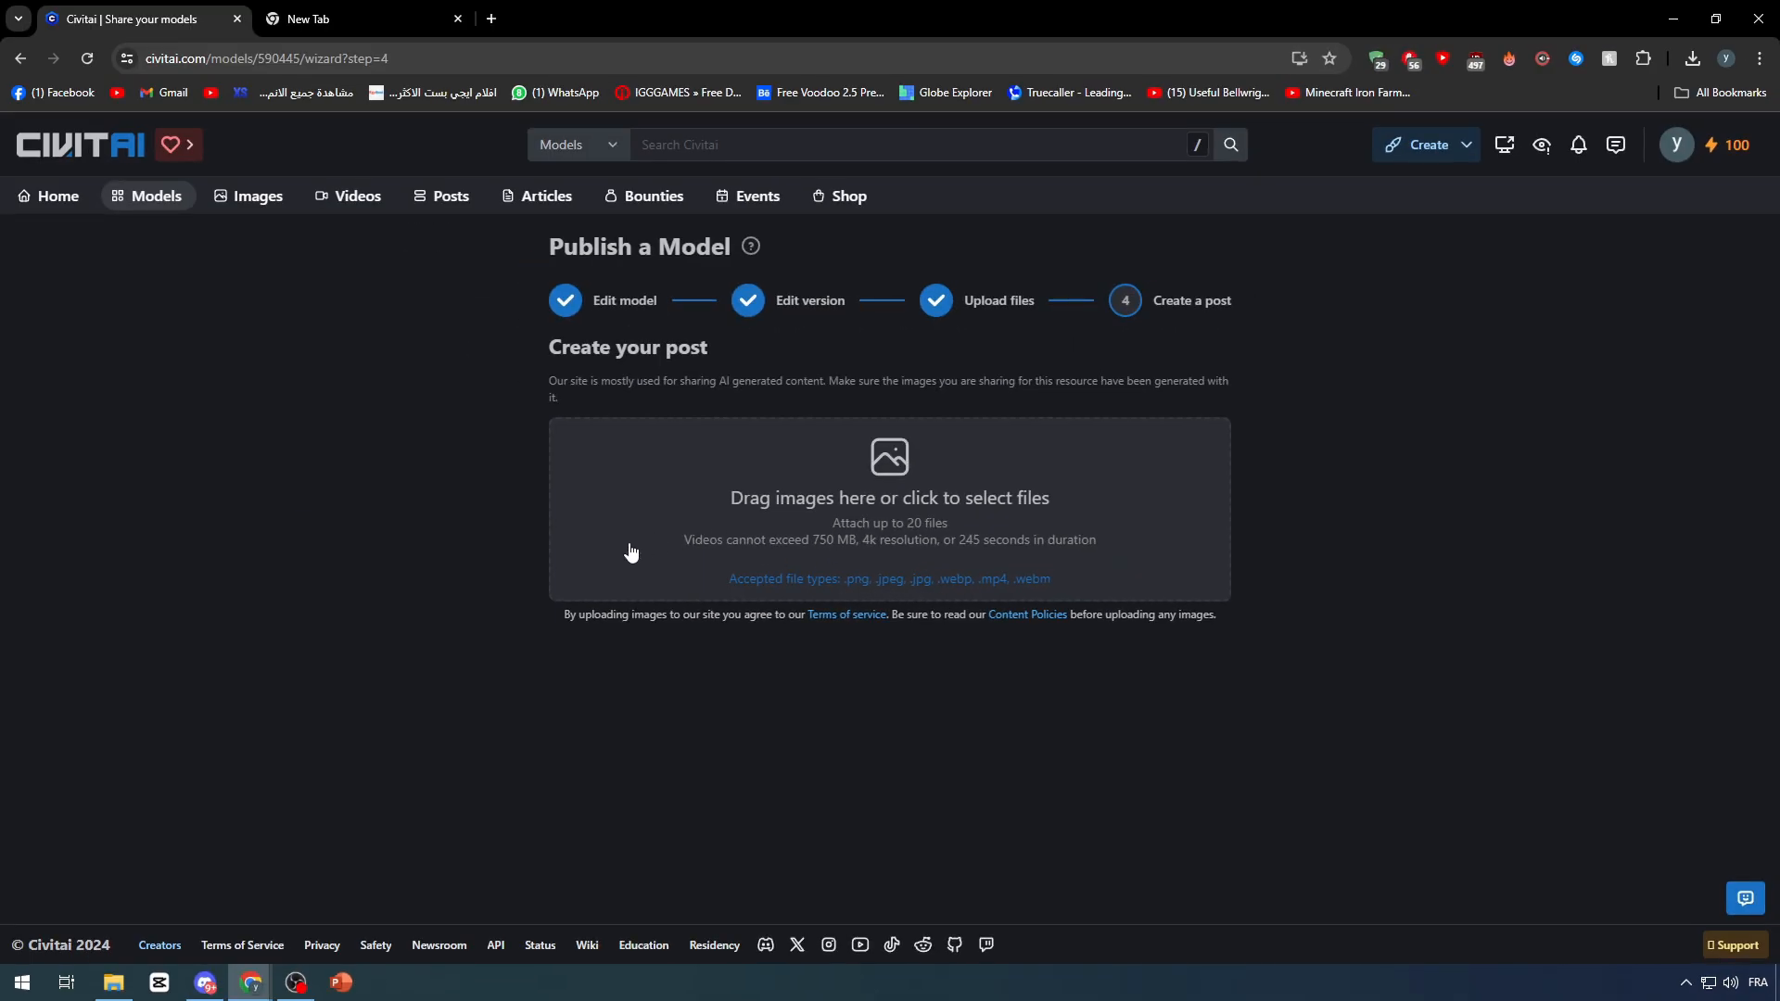
click(712, 502)
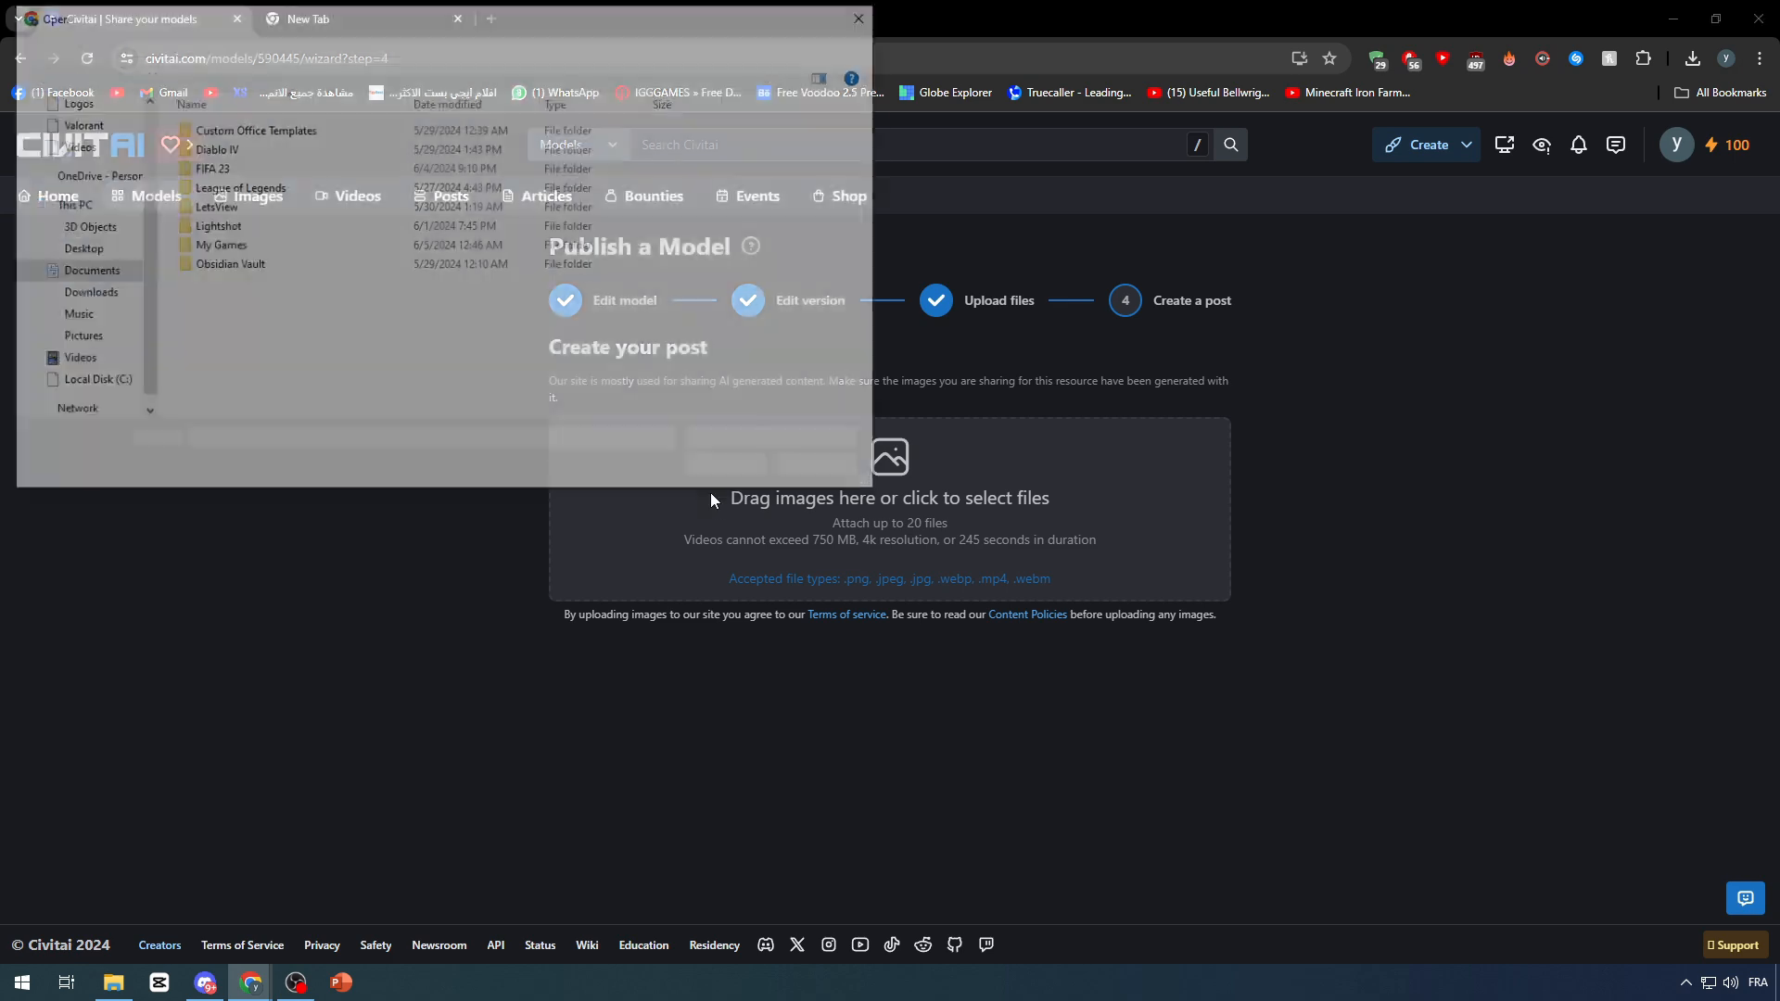
click(83, 293)
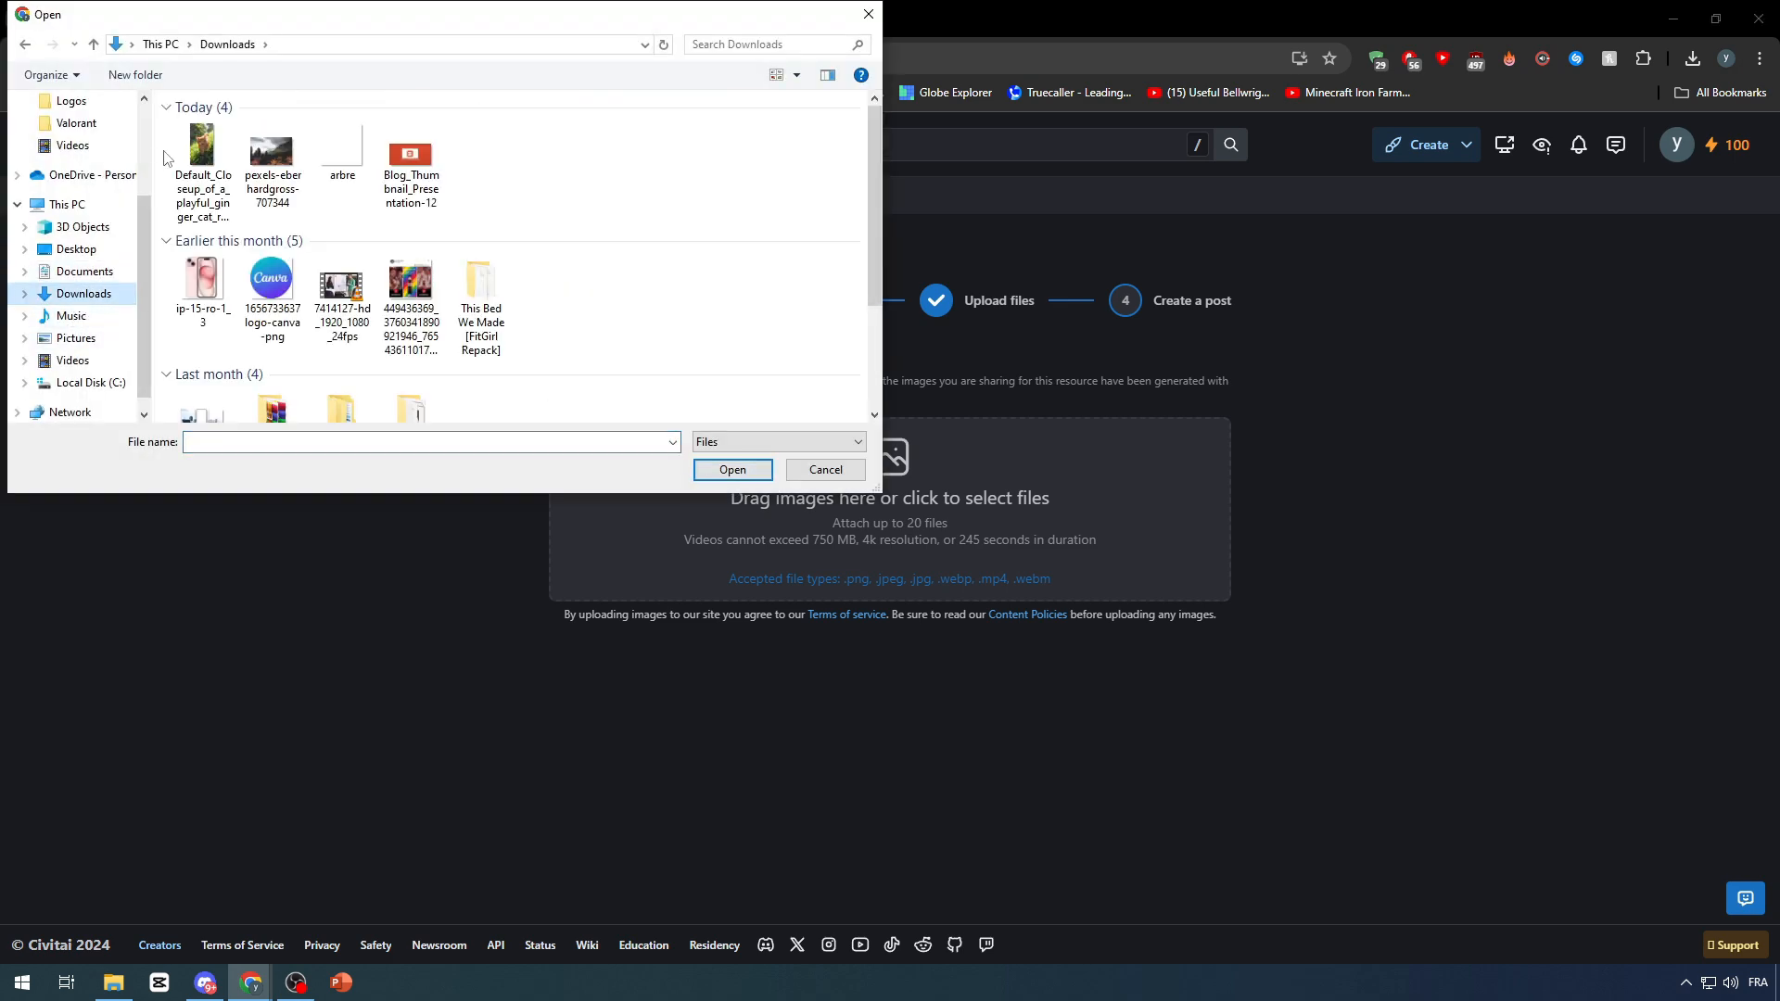
double_click(204, 150)
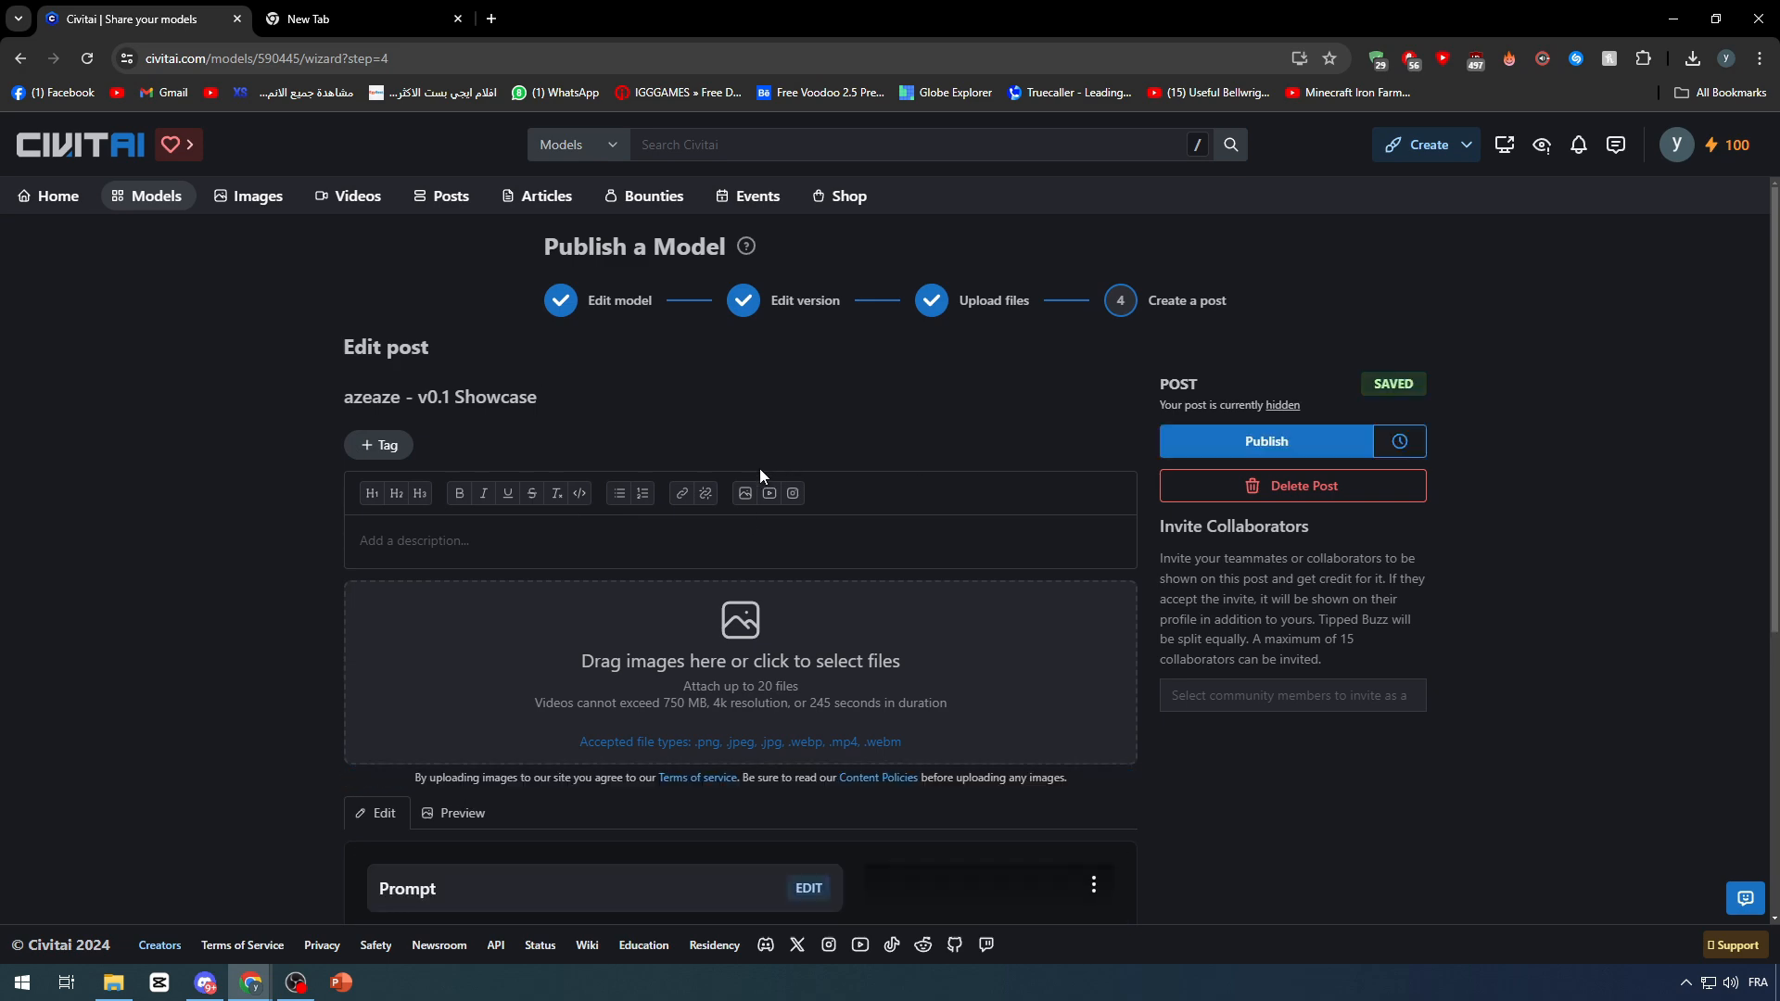
- Inspect the uploaded cat image and its prompt details form, leaving the form without entering anything
scroll(759, 469, down, 5)
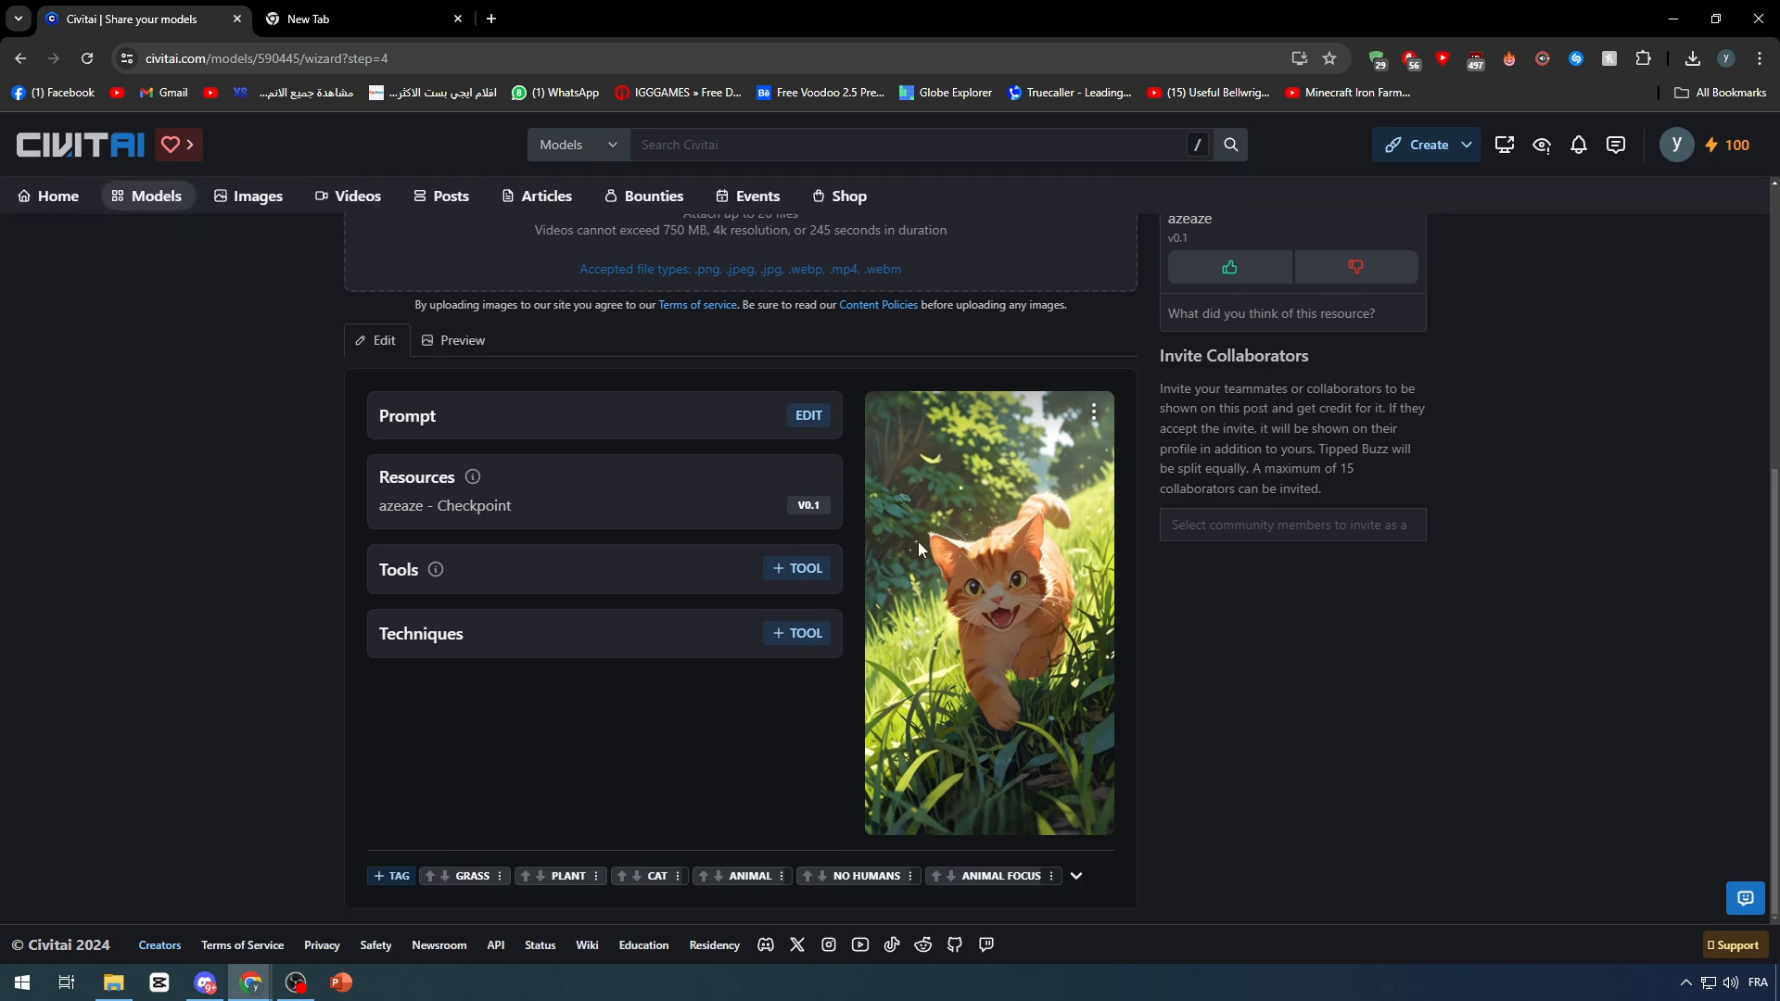
scroll(524, 530, up, 1)
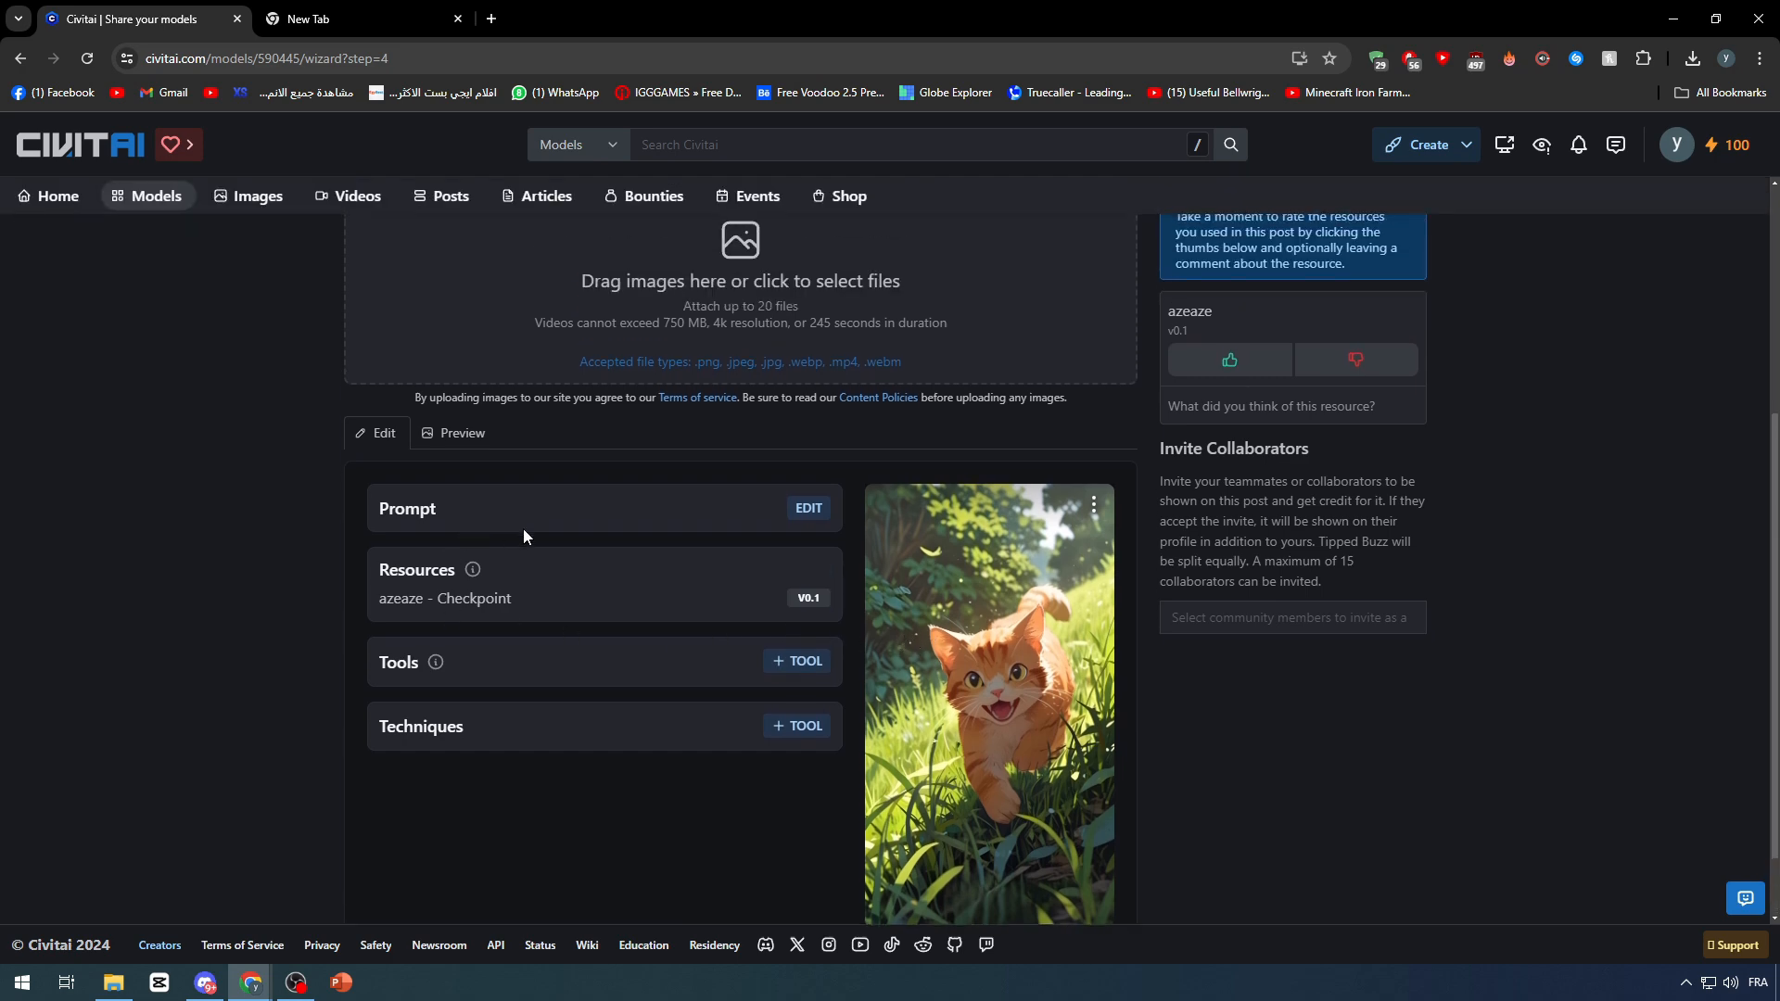
click(808, 512)
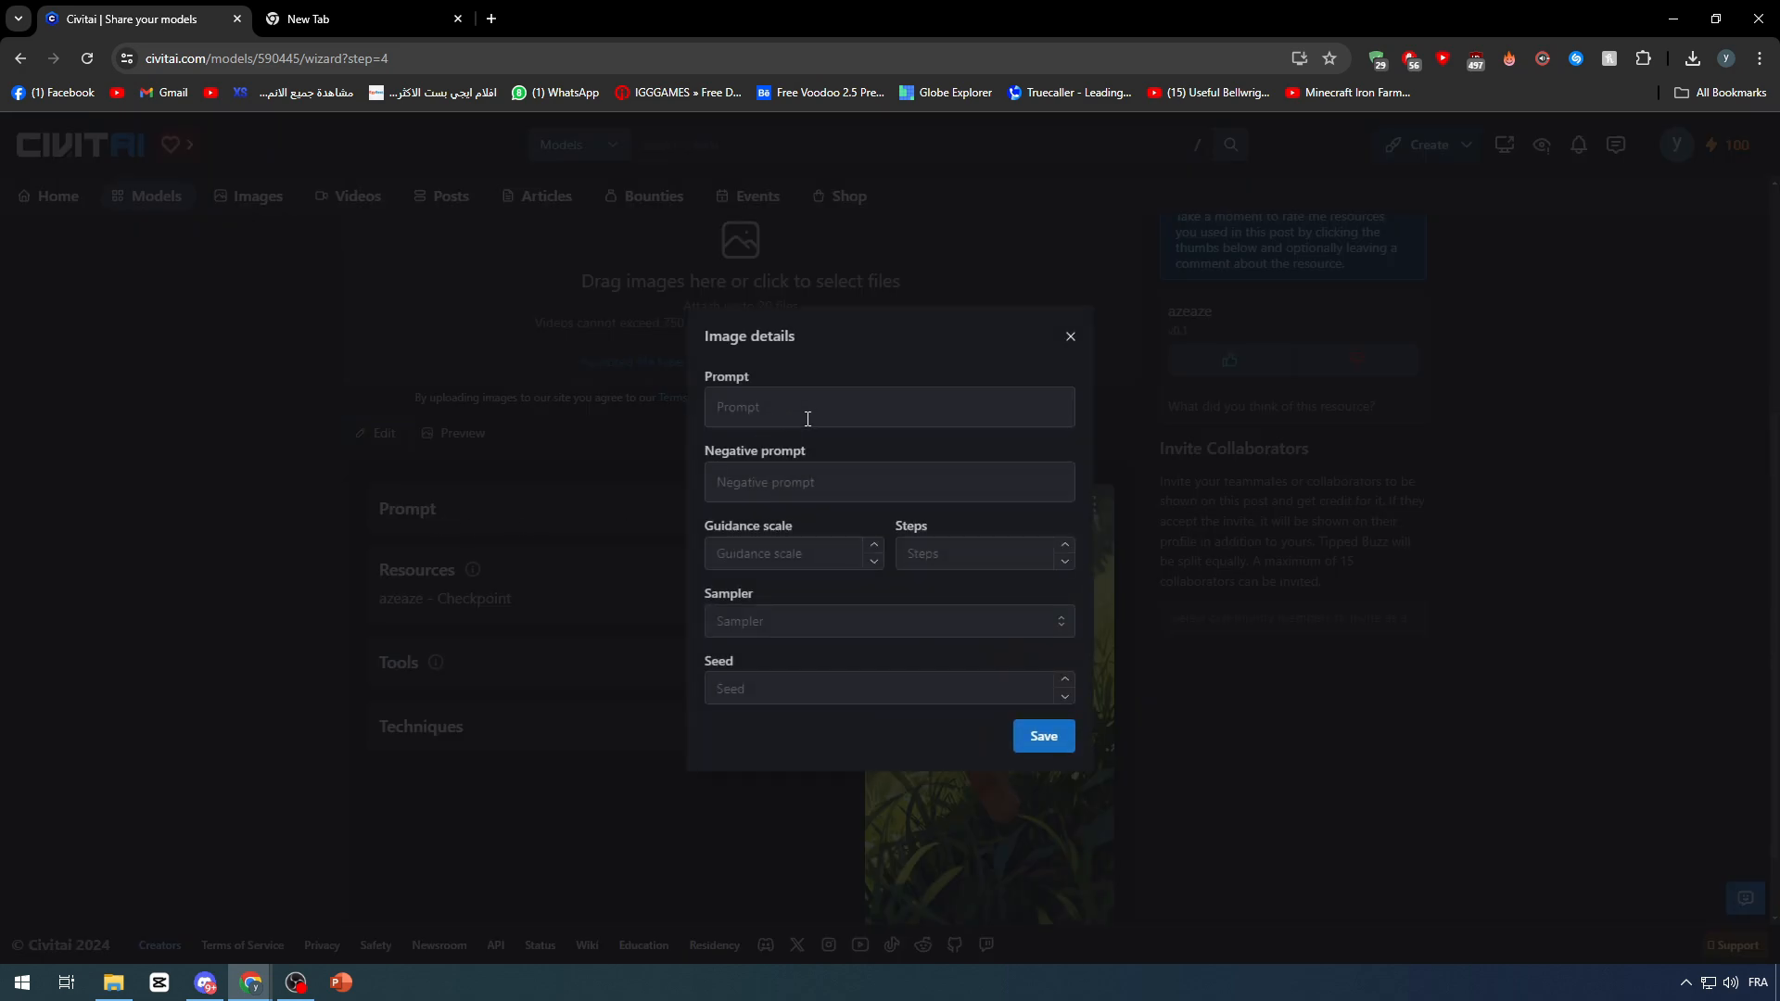
click(1072, 337)
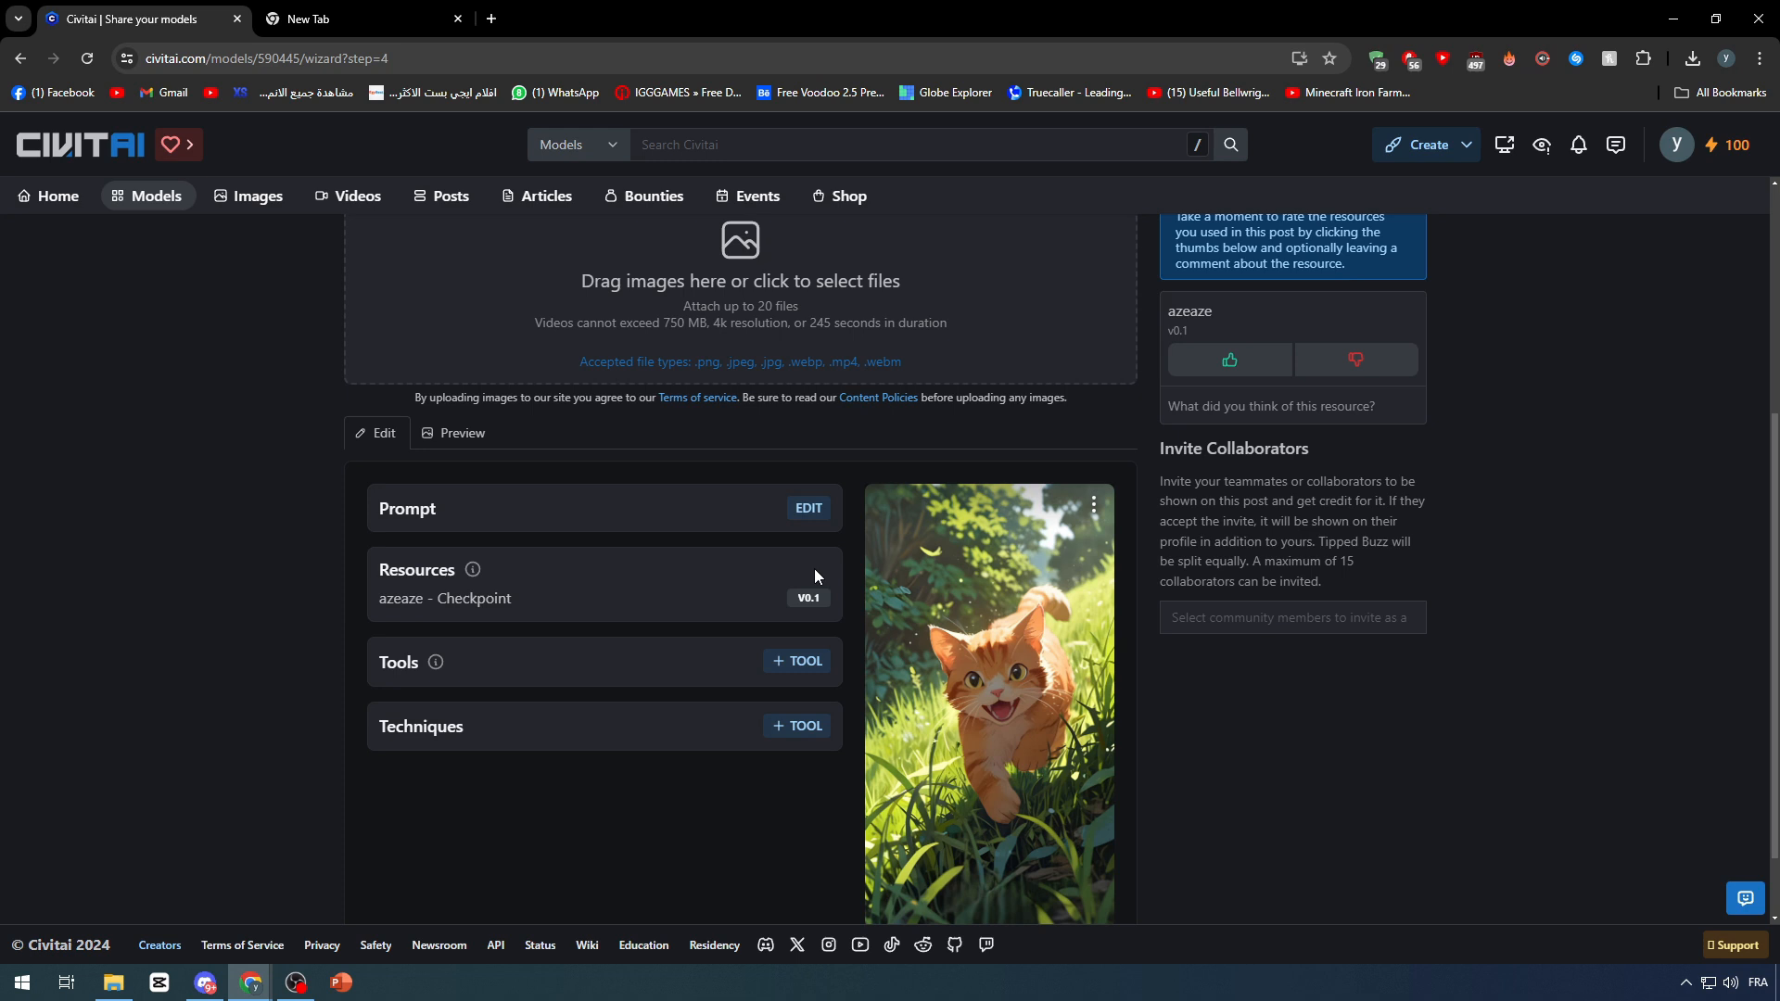
- Try to assign Midjourney as the tool used for the cat image, searching the tool list for "Mi"
click(800, 662)
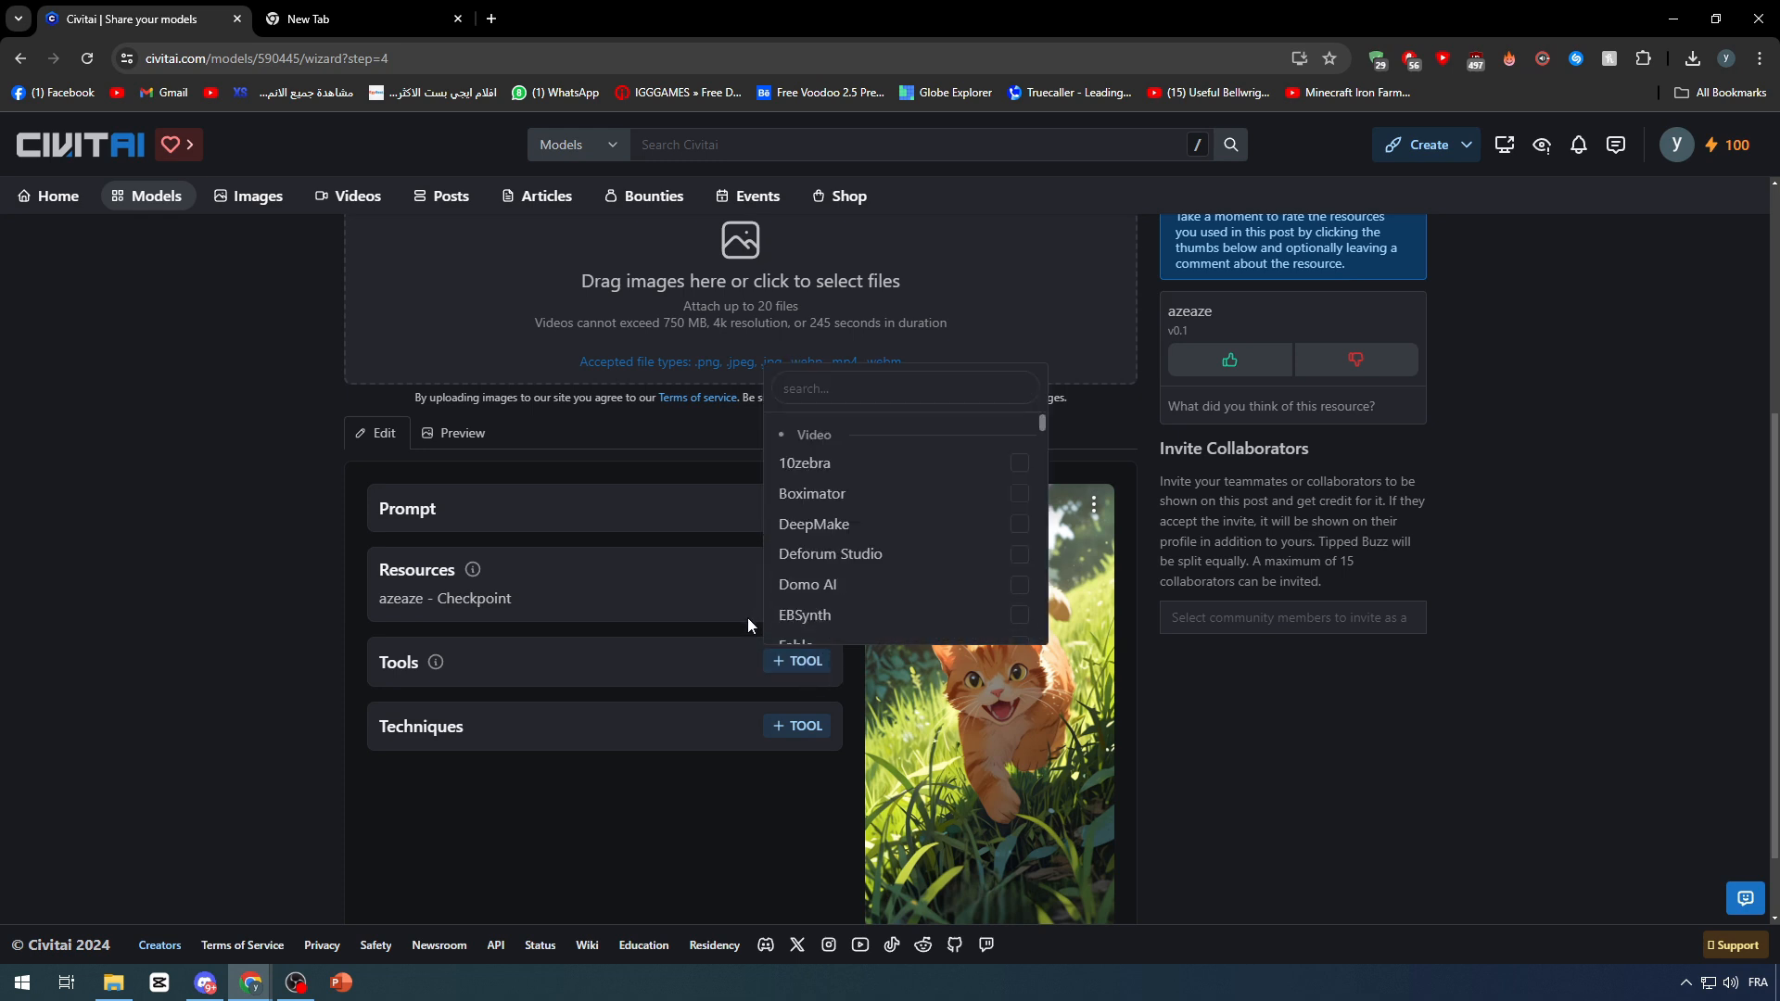
scroll(847, 572, down, 3)
scroll(846, 573, up, 6)
scroll(846, 576, down, 5)
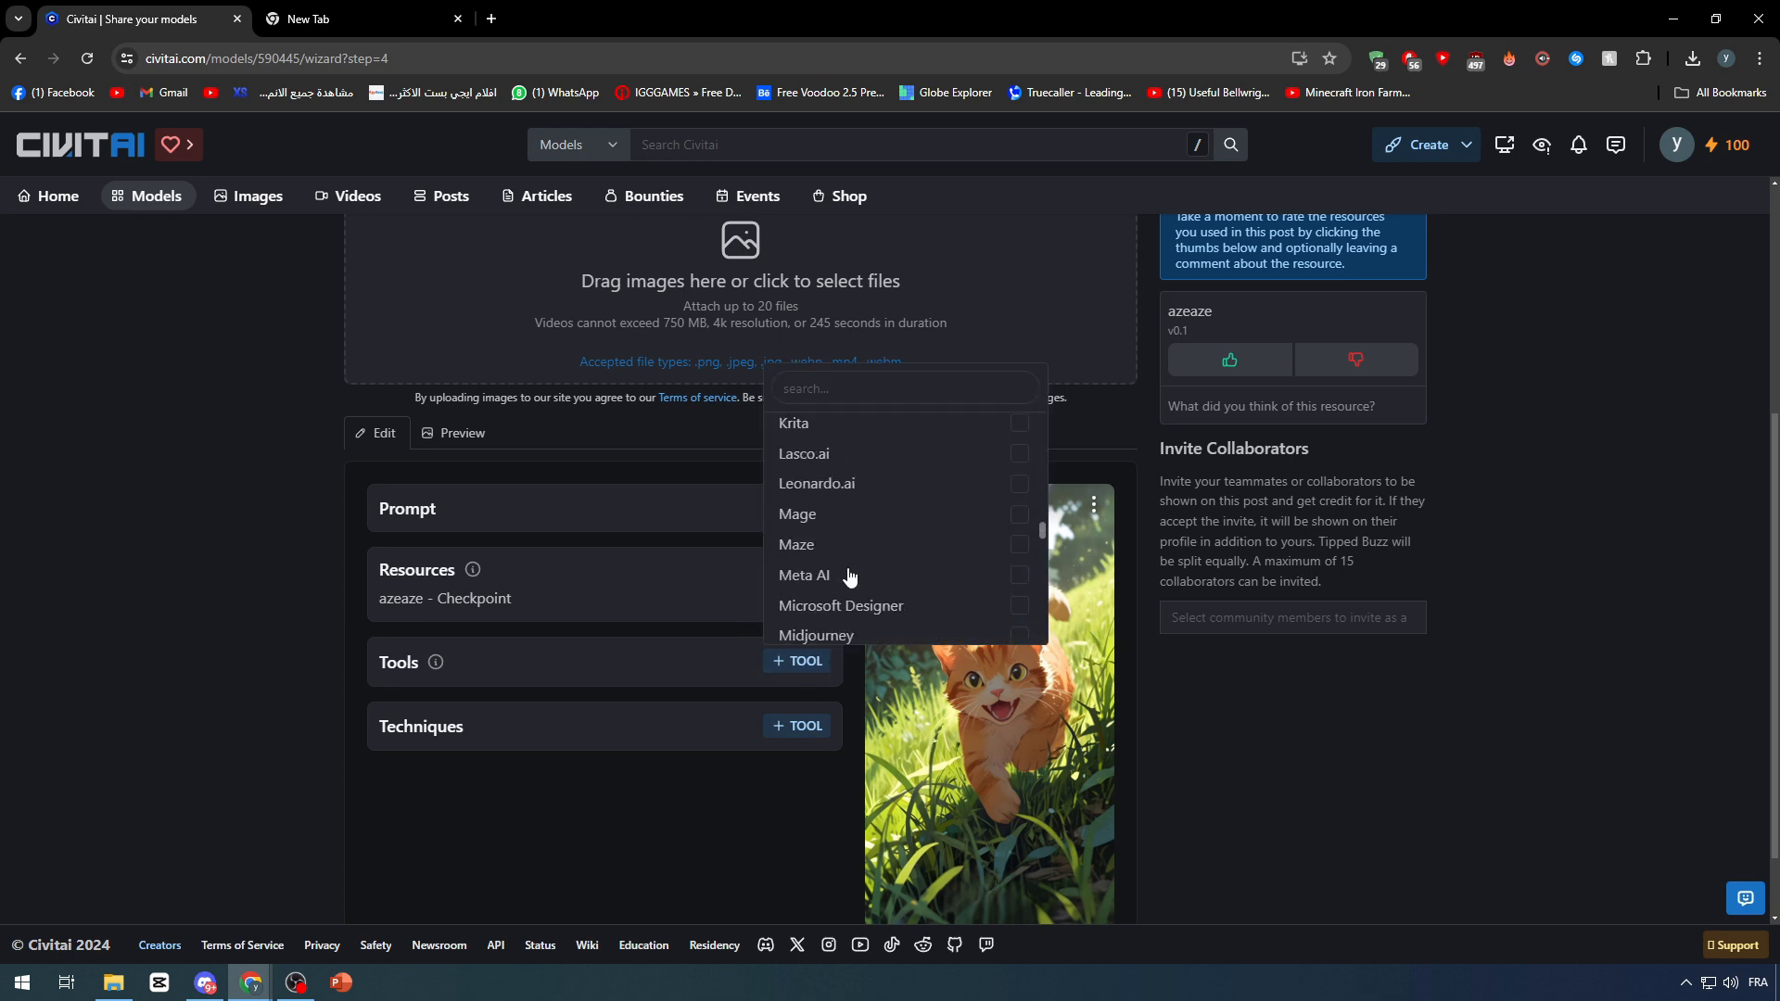
scroll(853, 584, up, 3)
scroll(857, 592, up, 3)
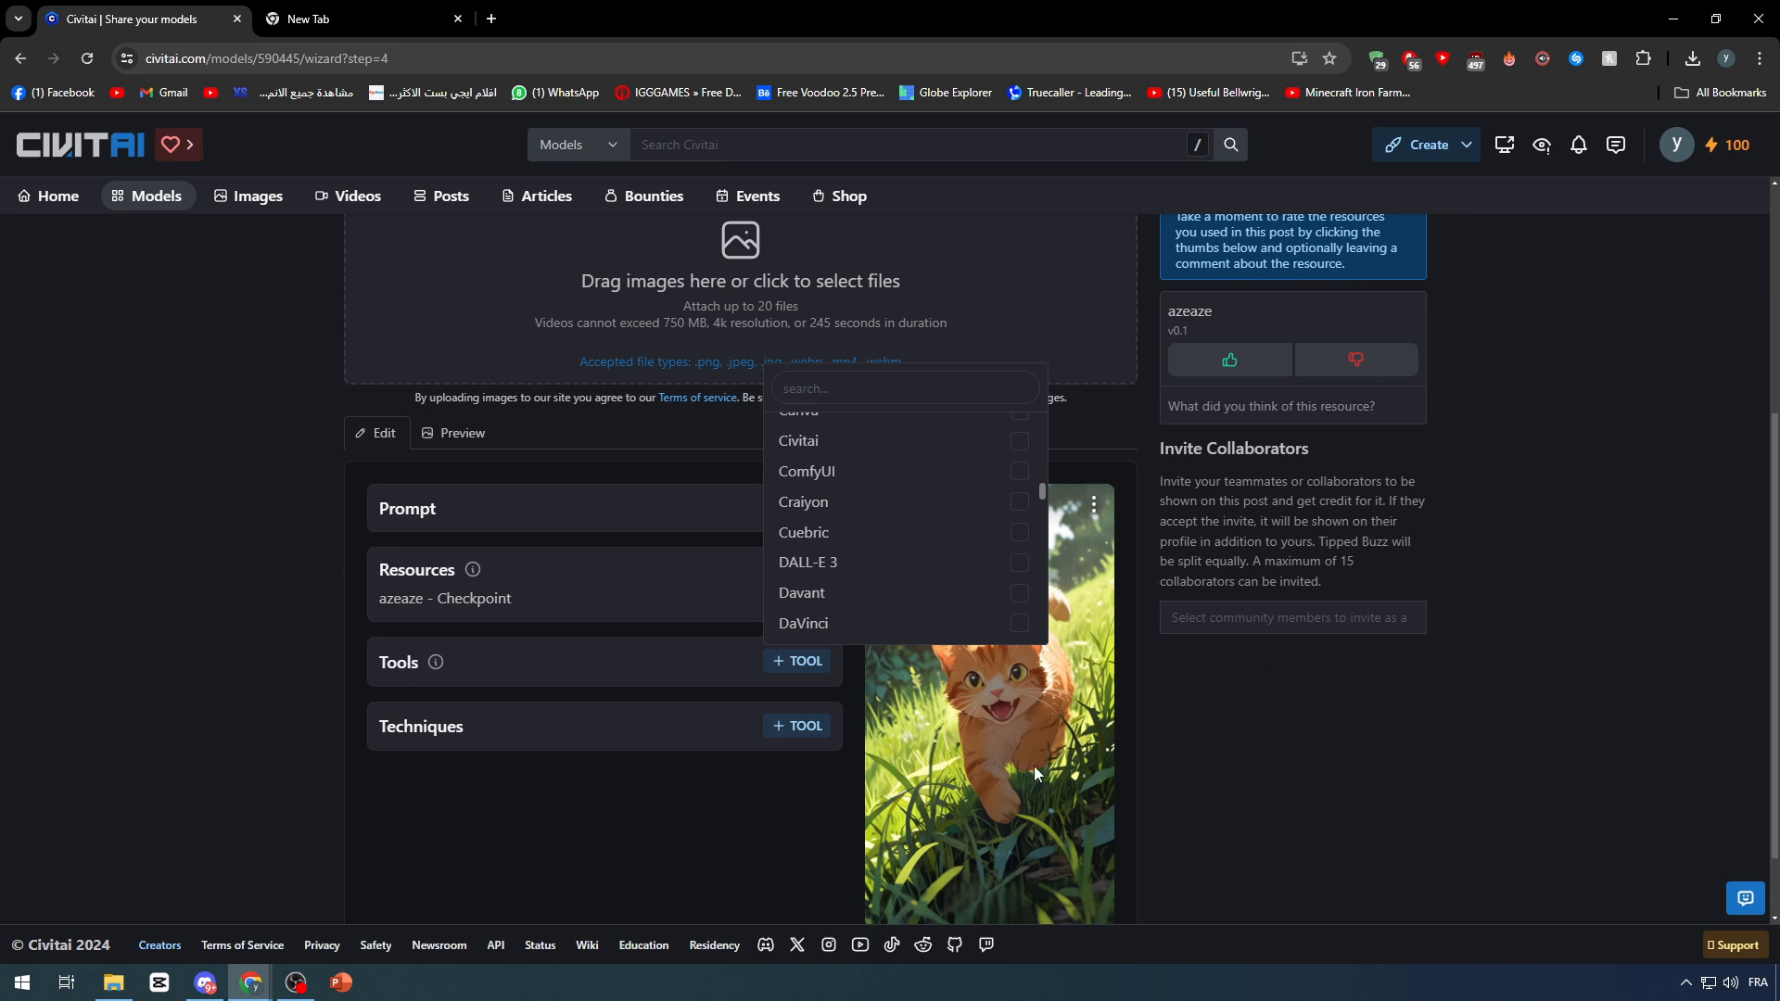
scroll(1033, 766, up, 2)
scroll(886, 612, down, 3)
click(867, 587)
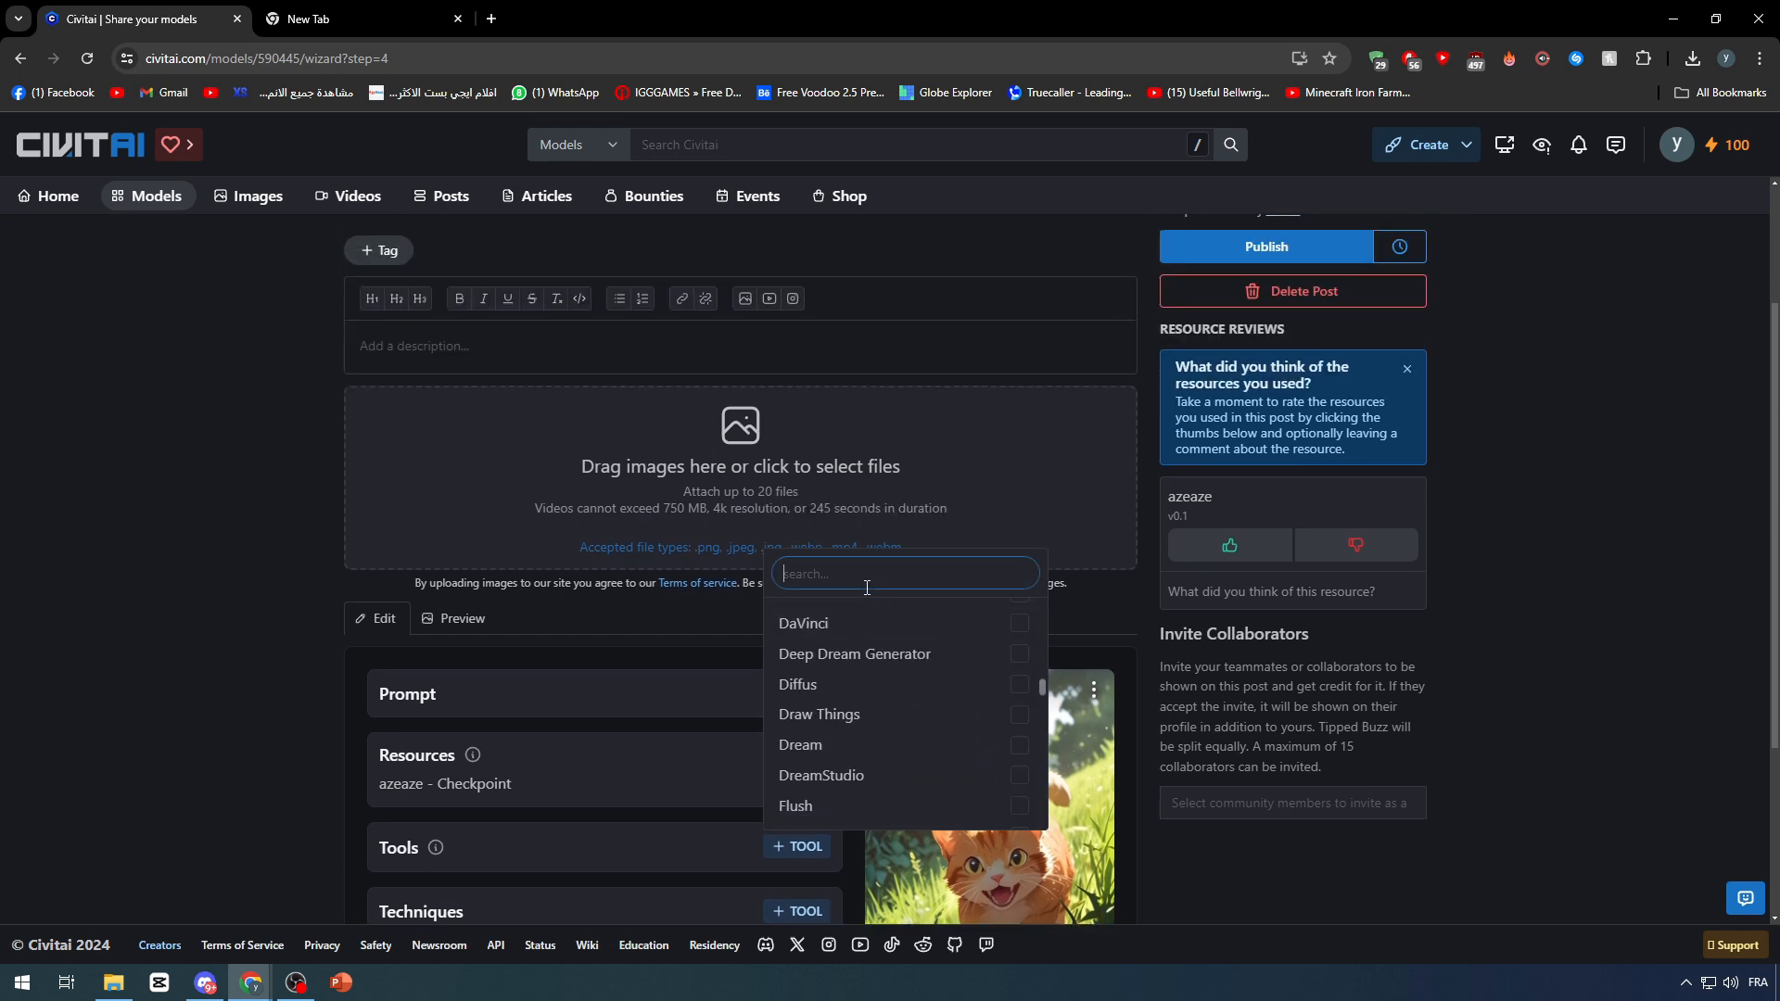
text(Mi)
scroll(913, 687, down, 2)
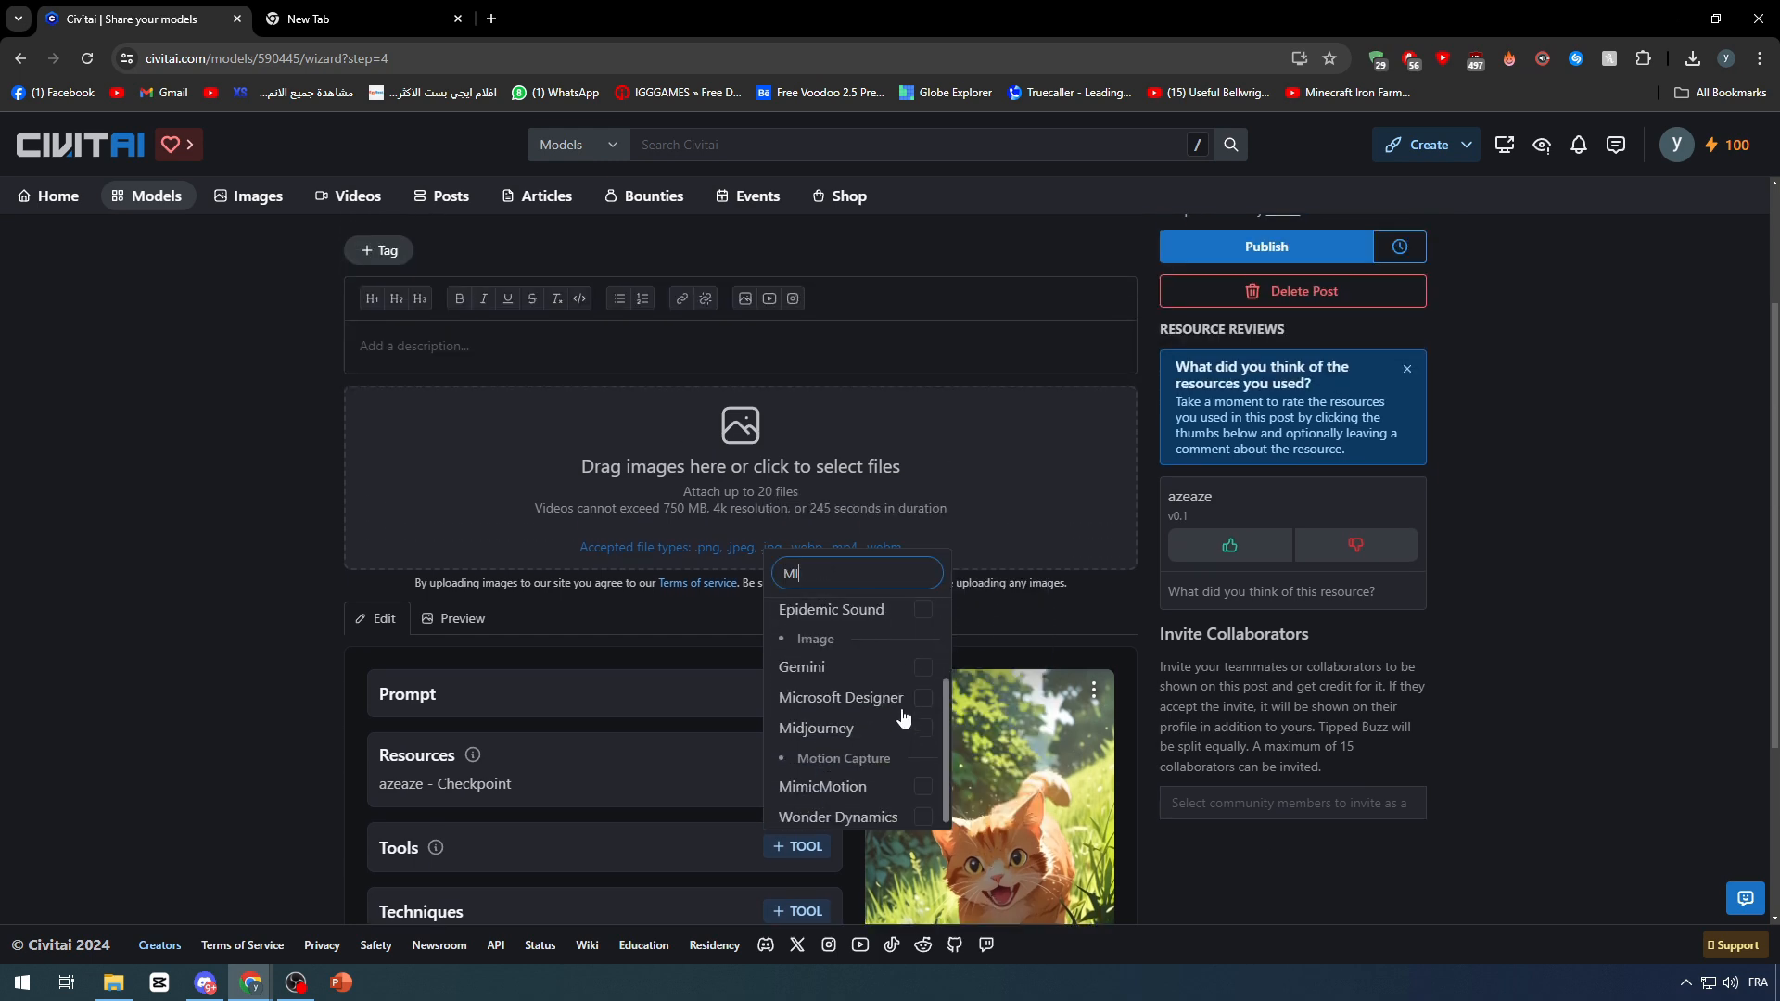
click(893, 721)
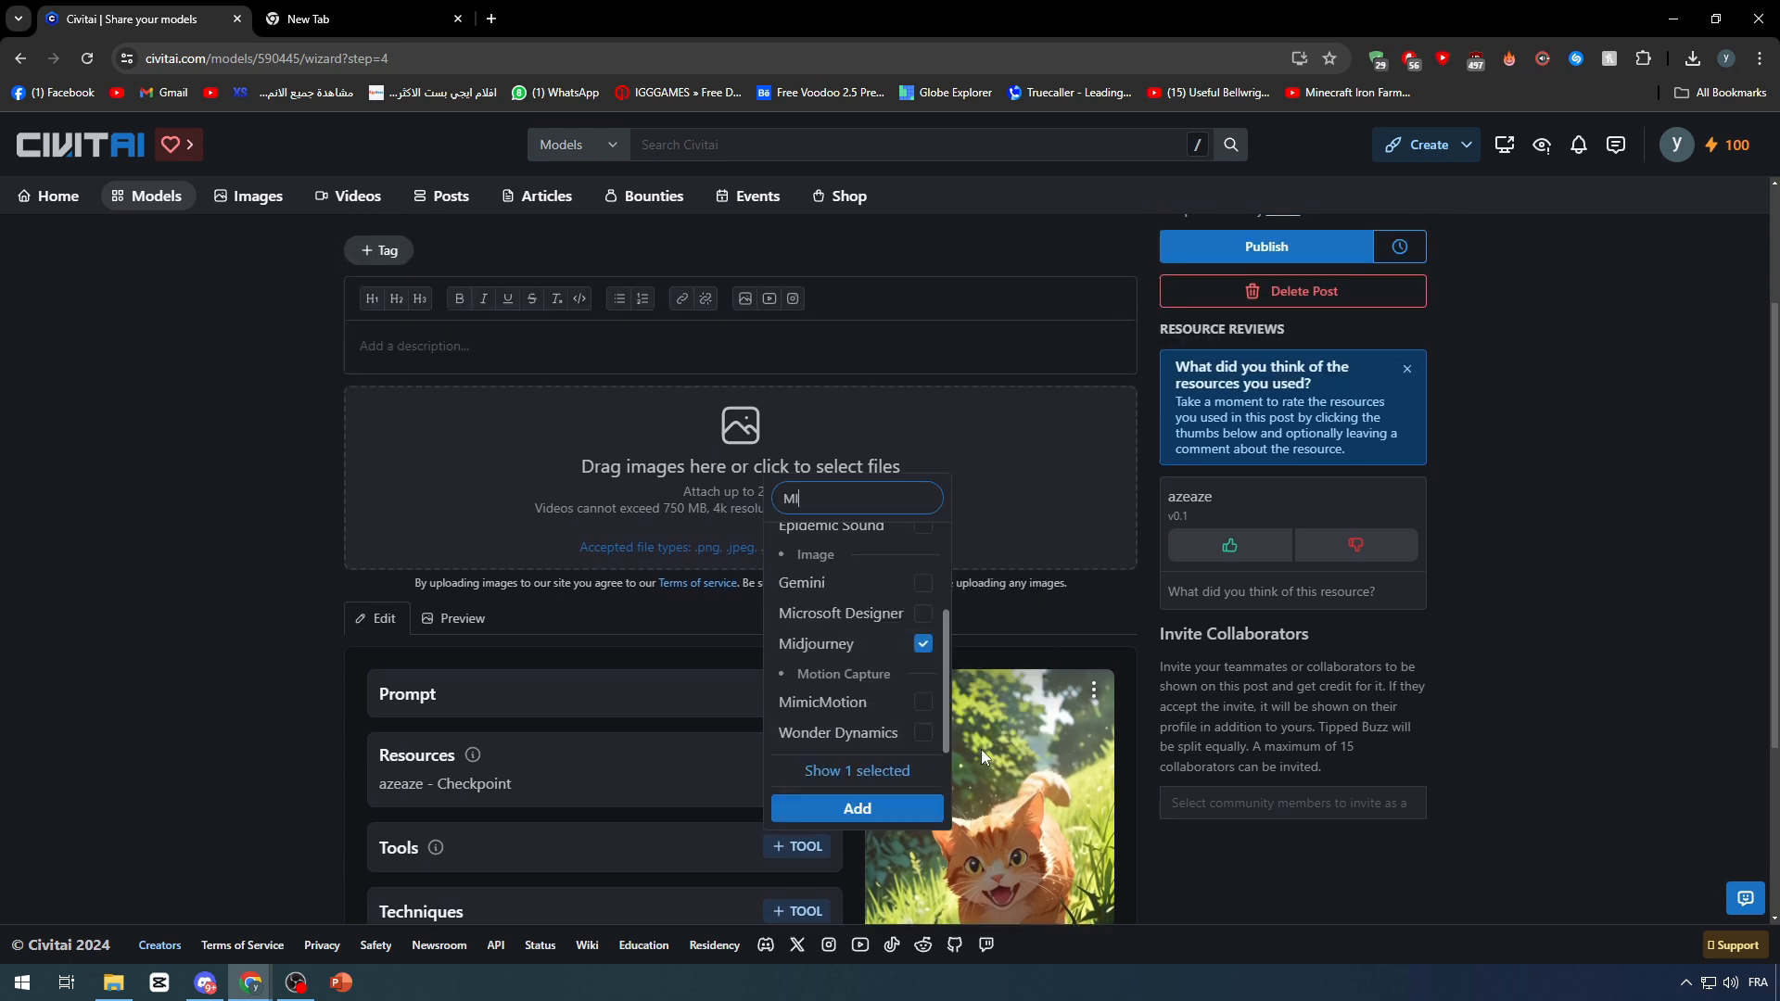
click(1200, 876)
scroll(662, 632, down, 3)
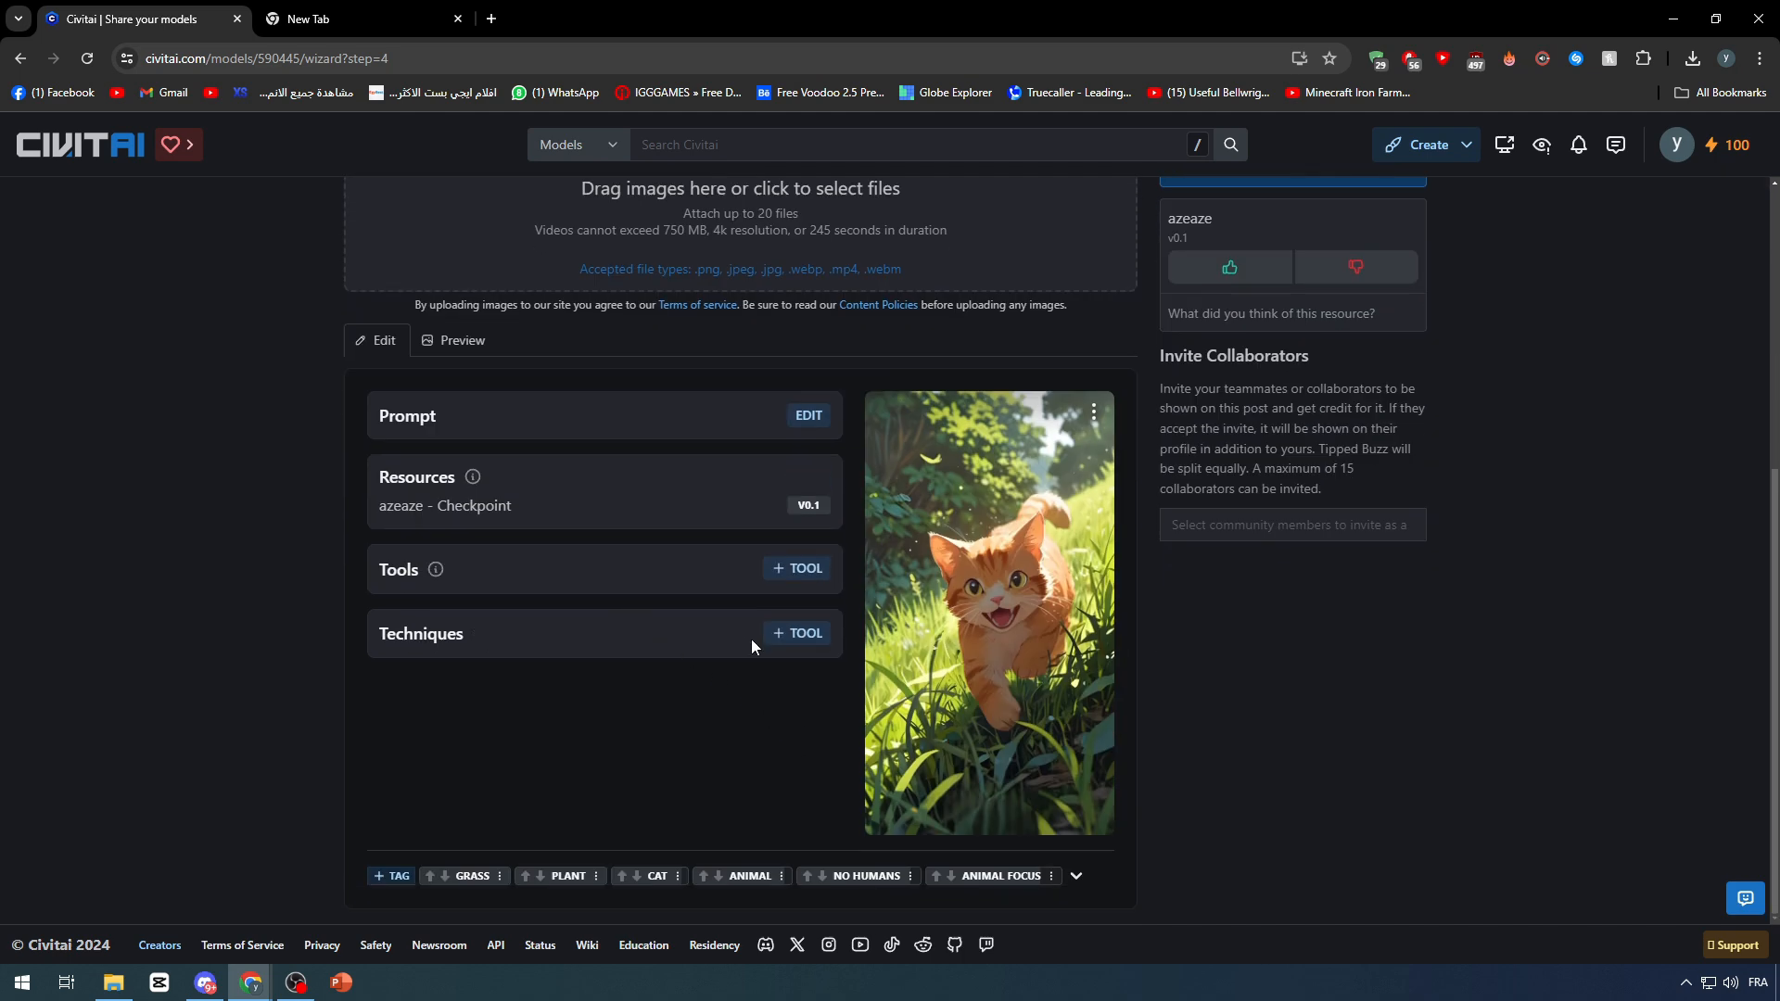
- Add txt2img as the technique used for the cat image
click(820, 577)
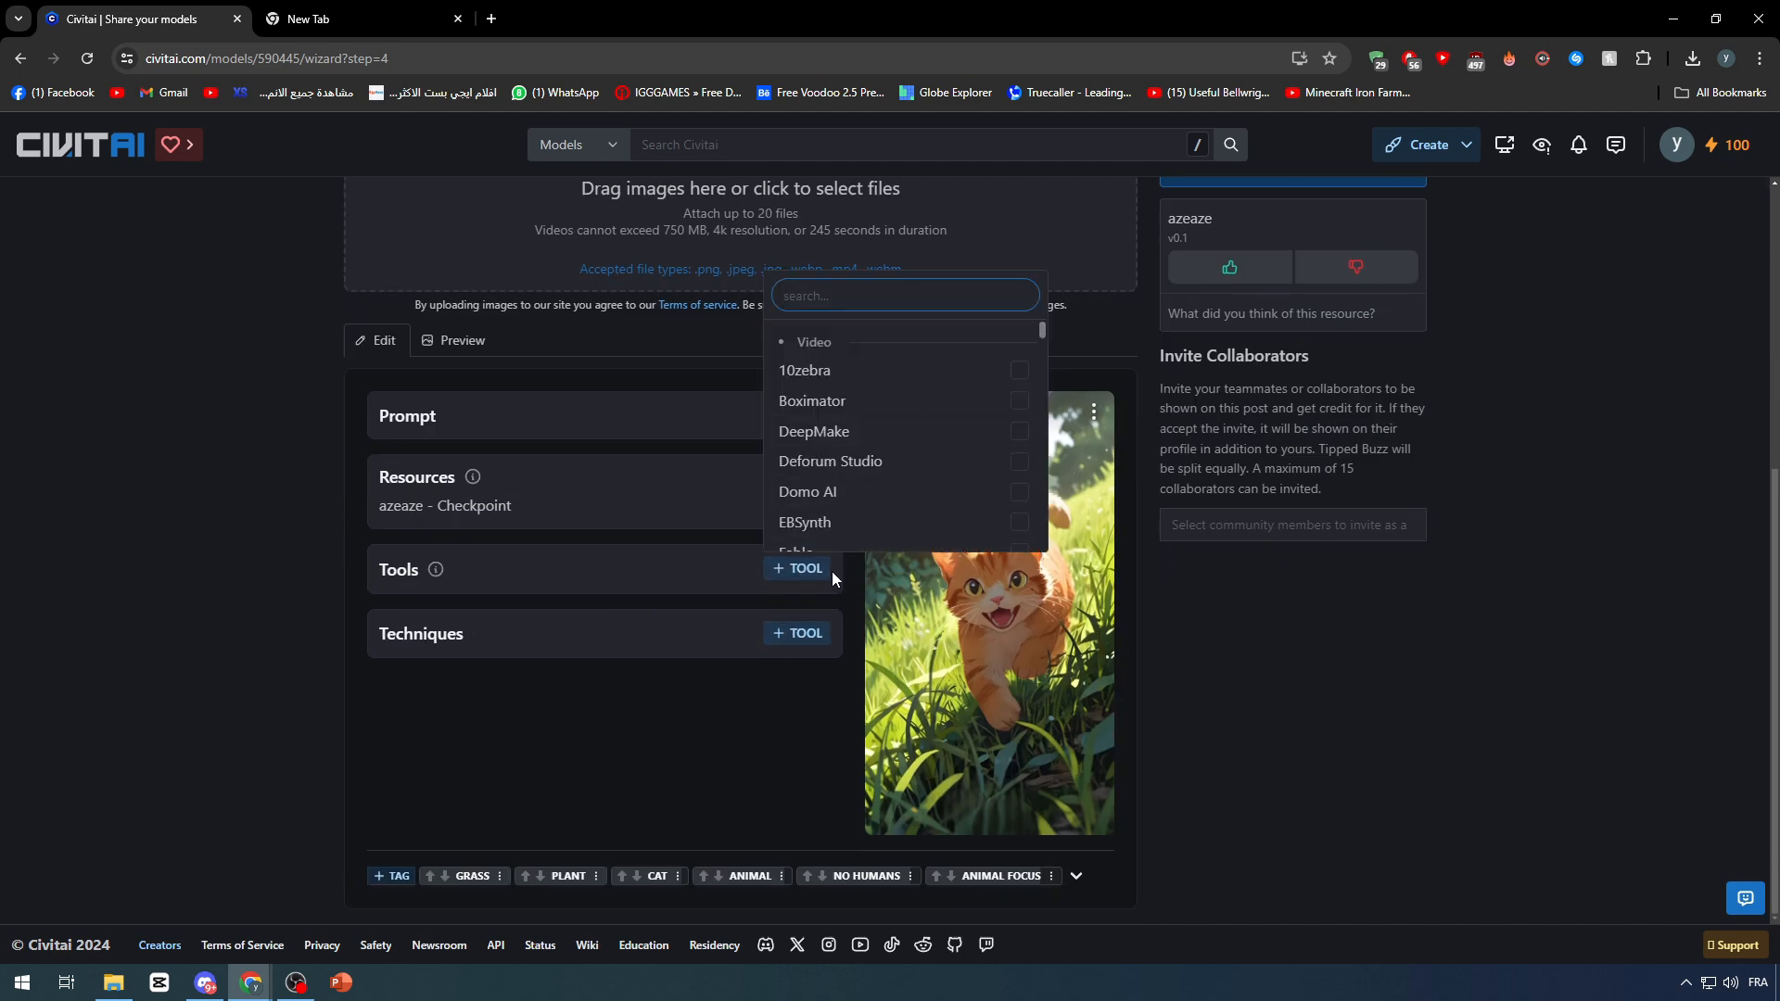
scroll(844, 371, down, 3)
click(799, 633)
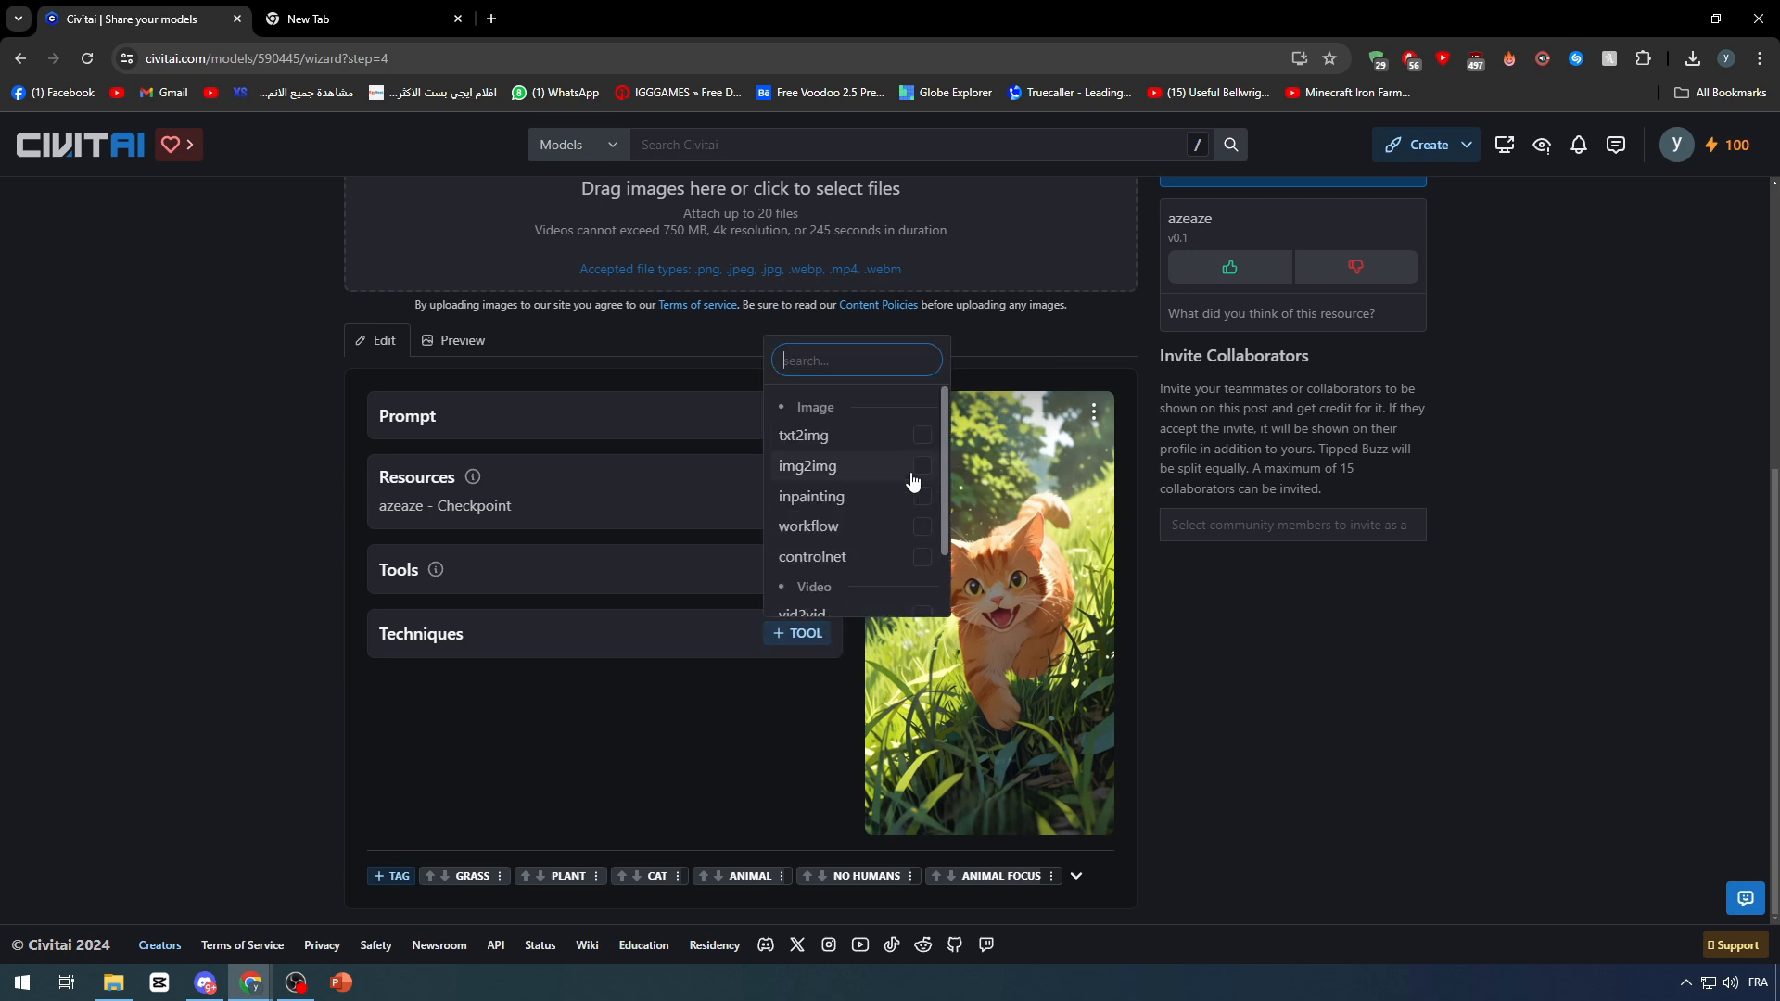
click(922, 437)
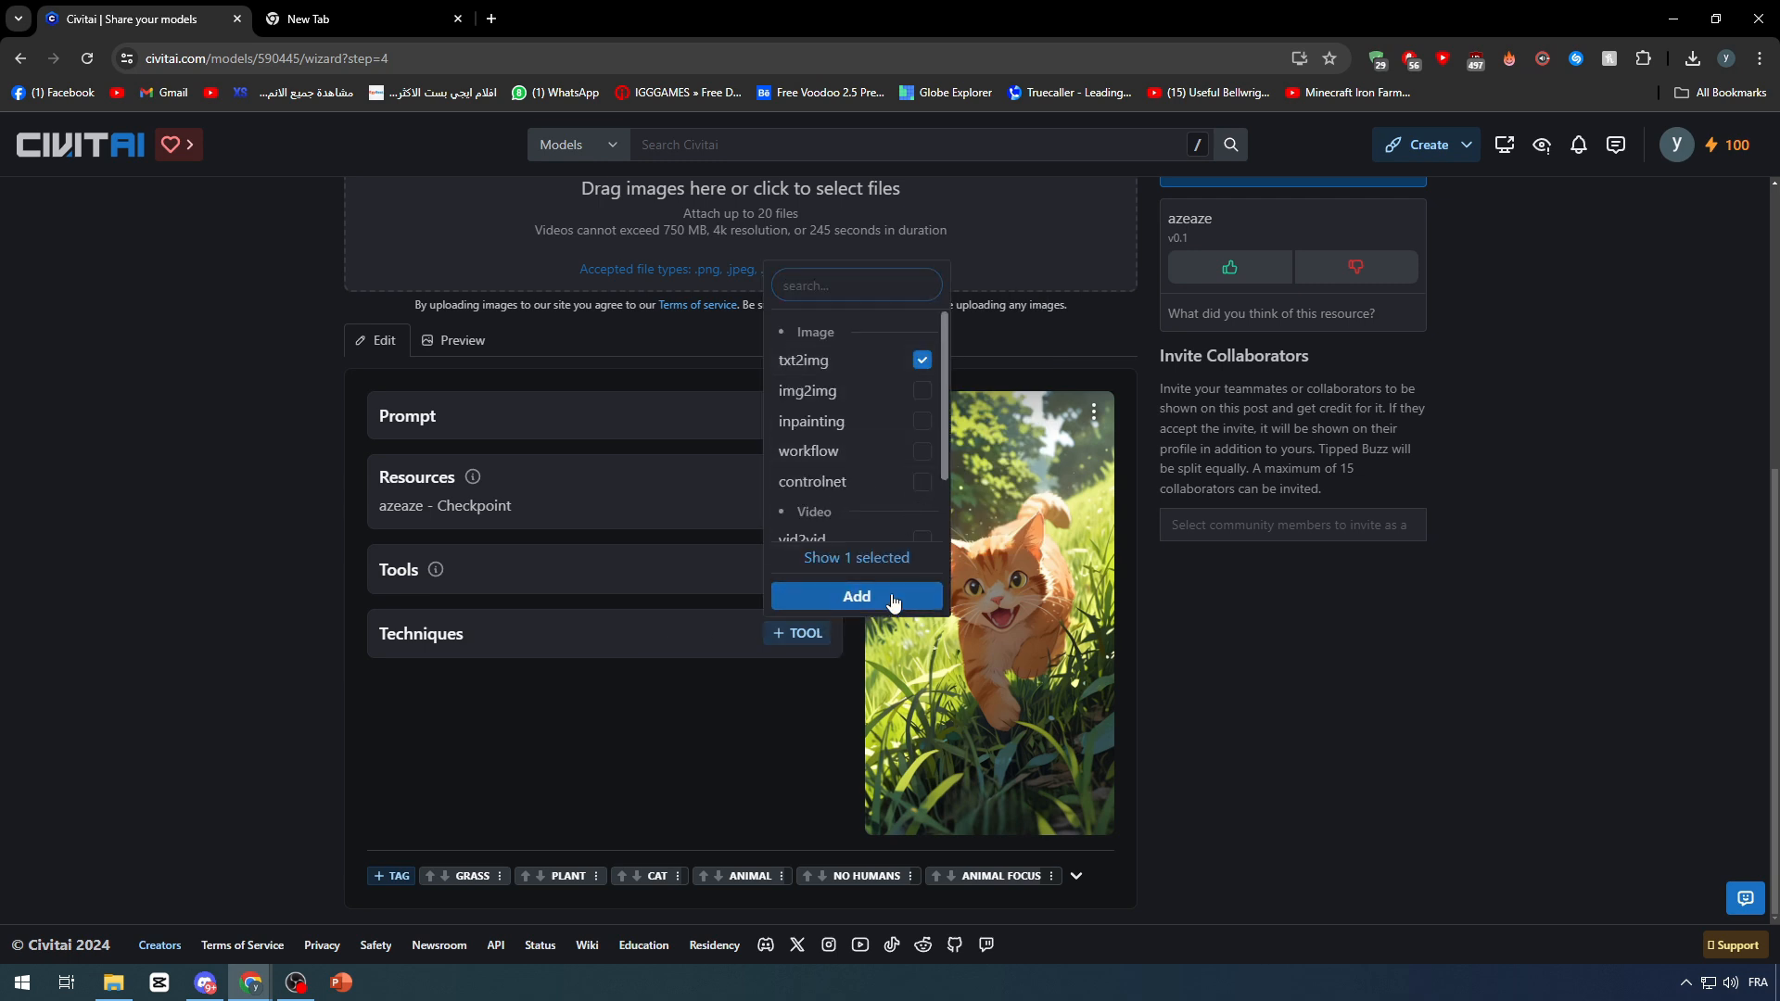
click(886, 596)
- Add Midjourney as the tool used for the cat image, searching the tool list for "MIDJO"
click(826, 569)
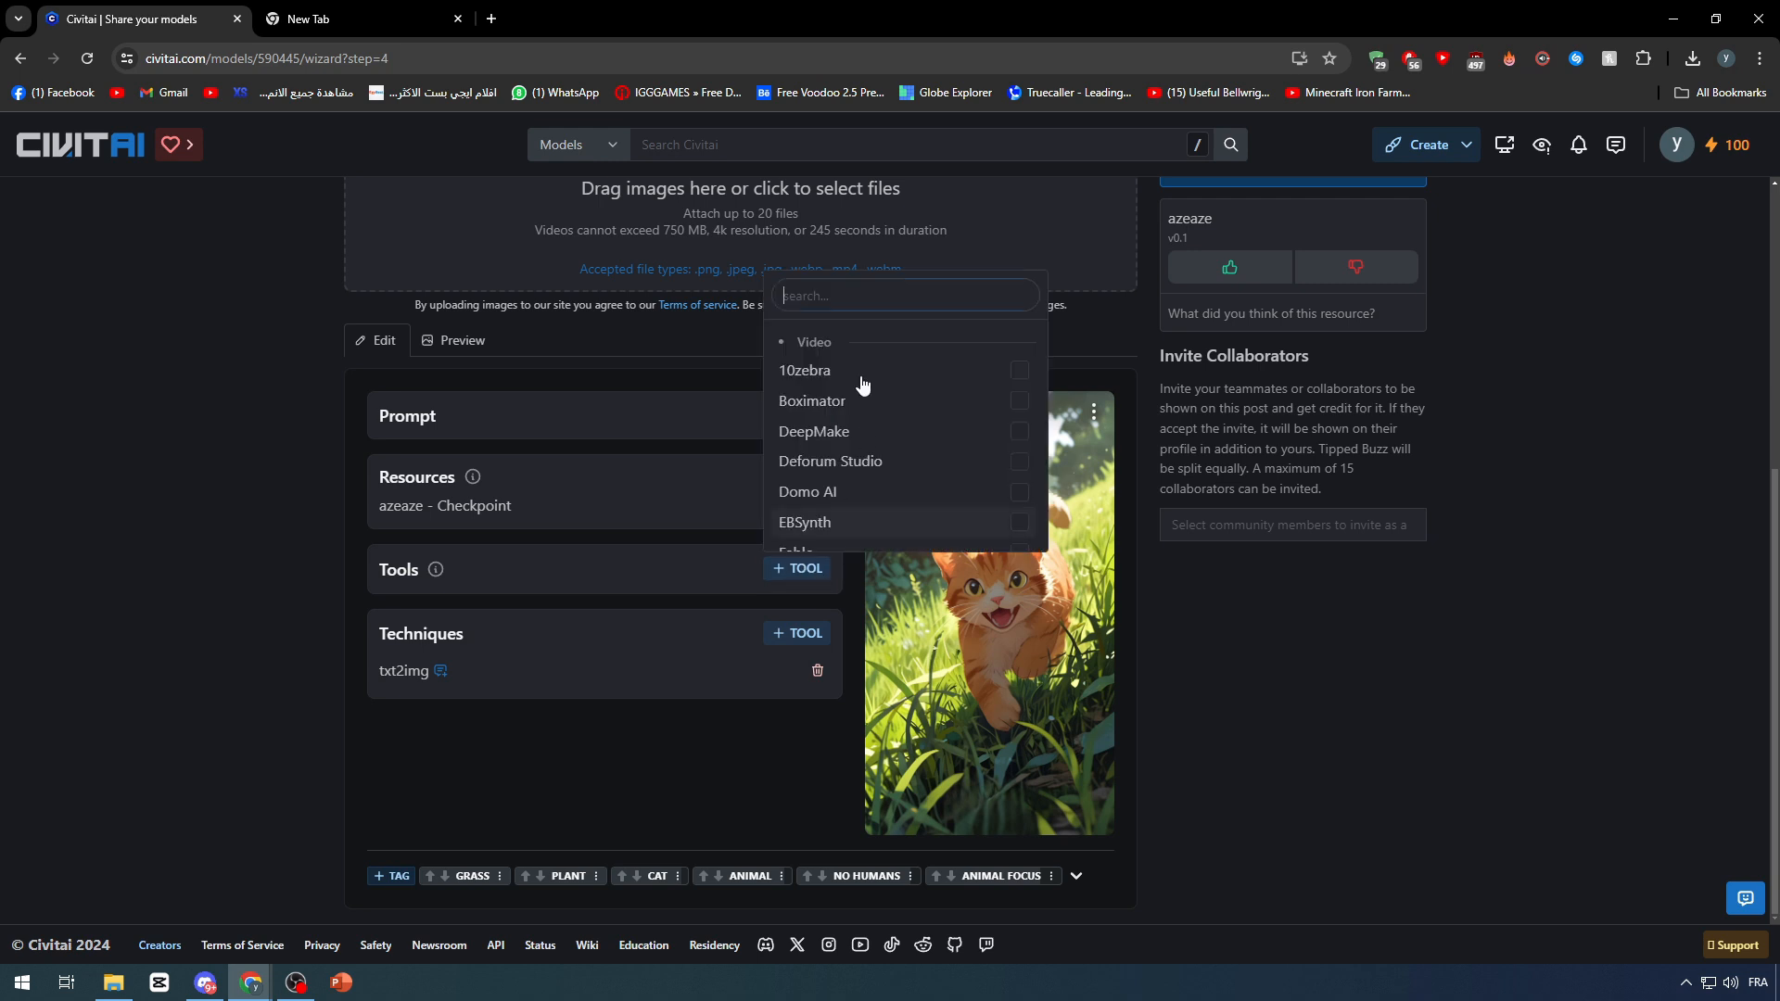
text(MIDjo)
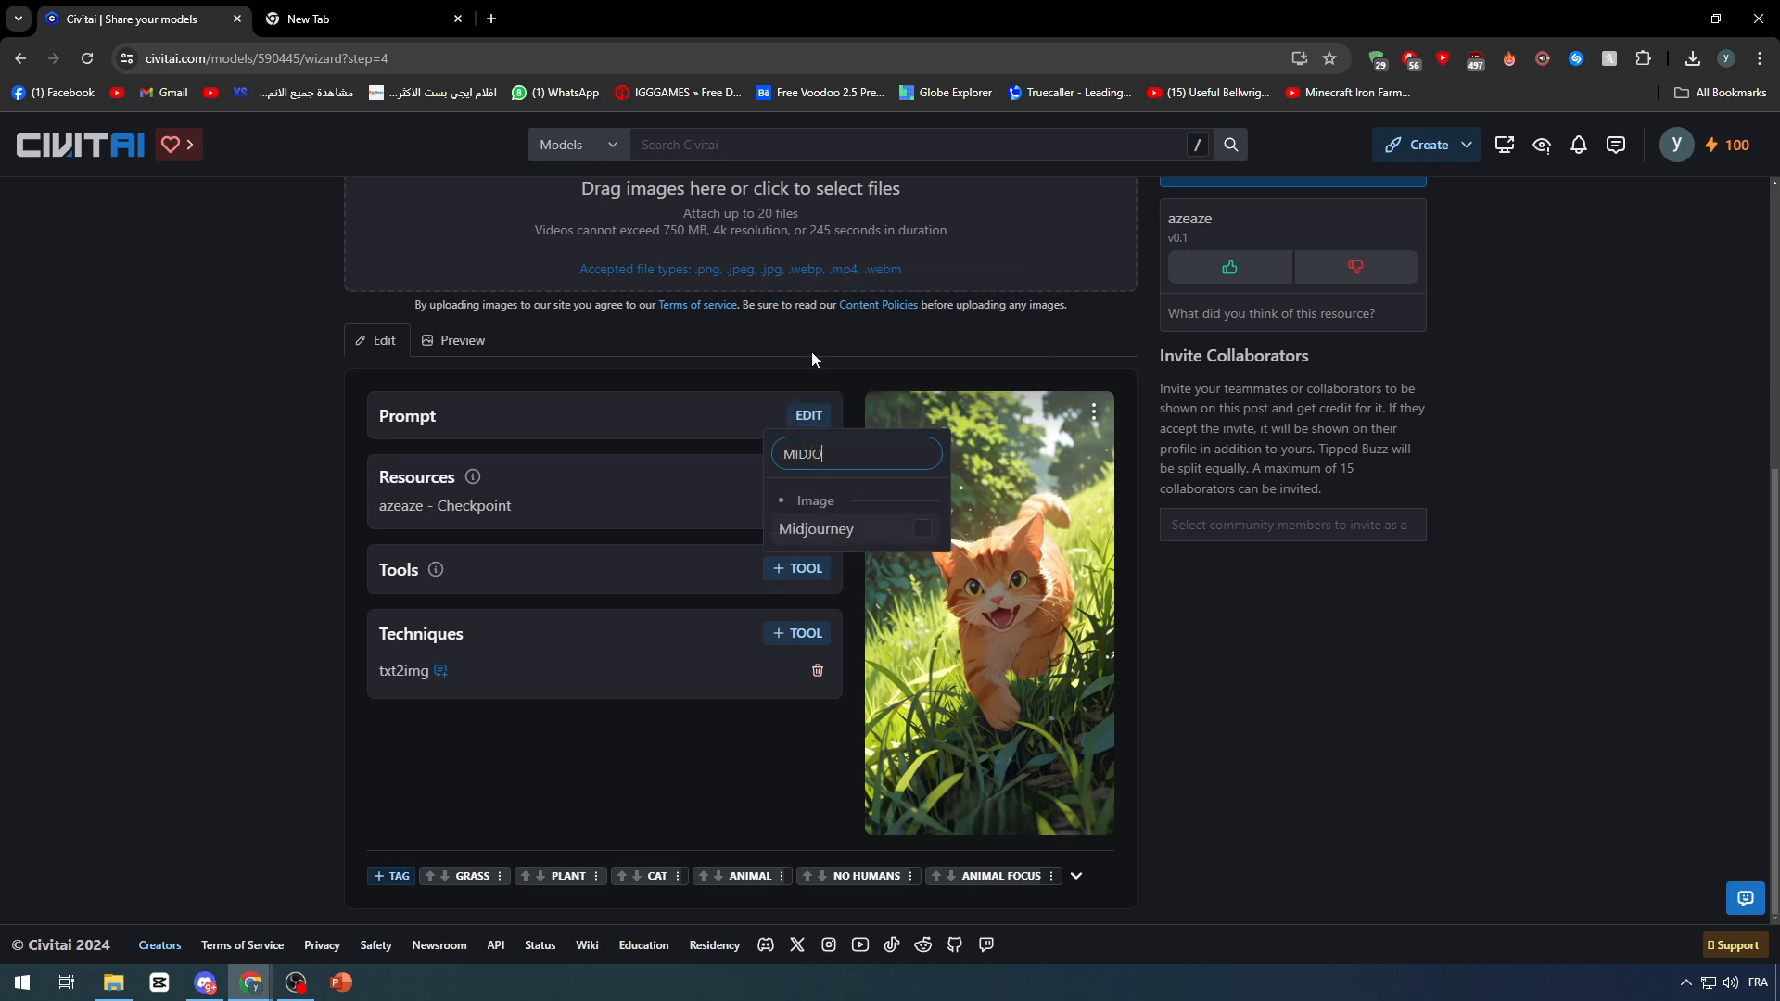
click(872, 536)
click(856, 531)
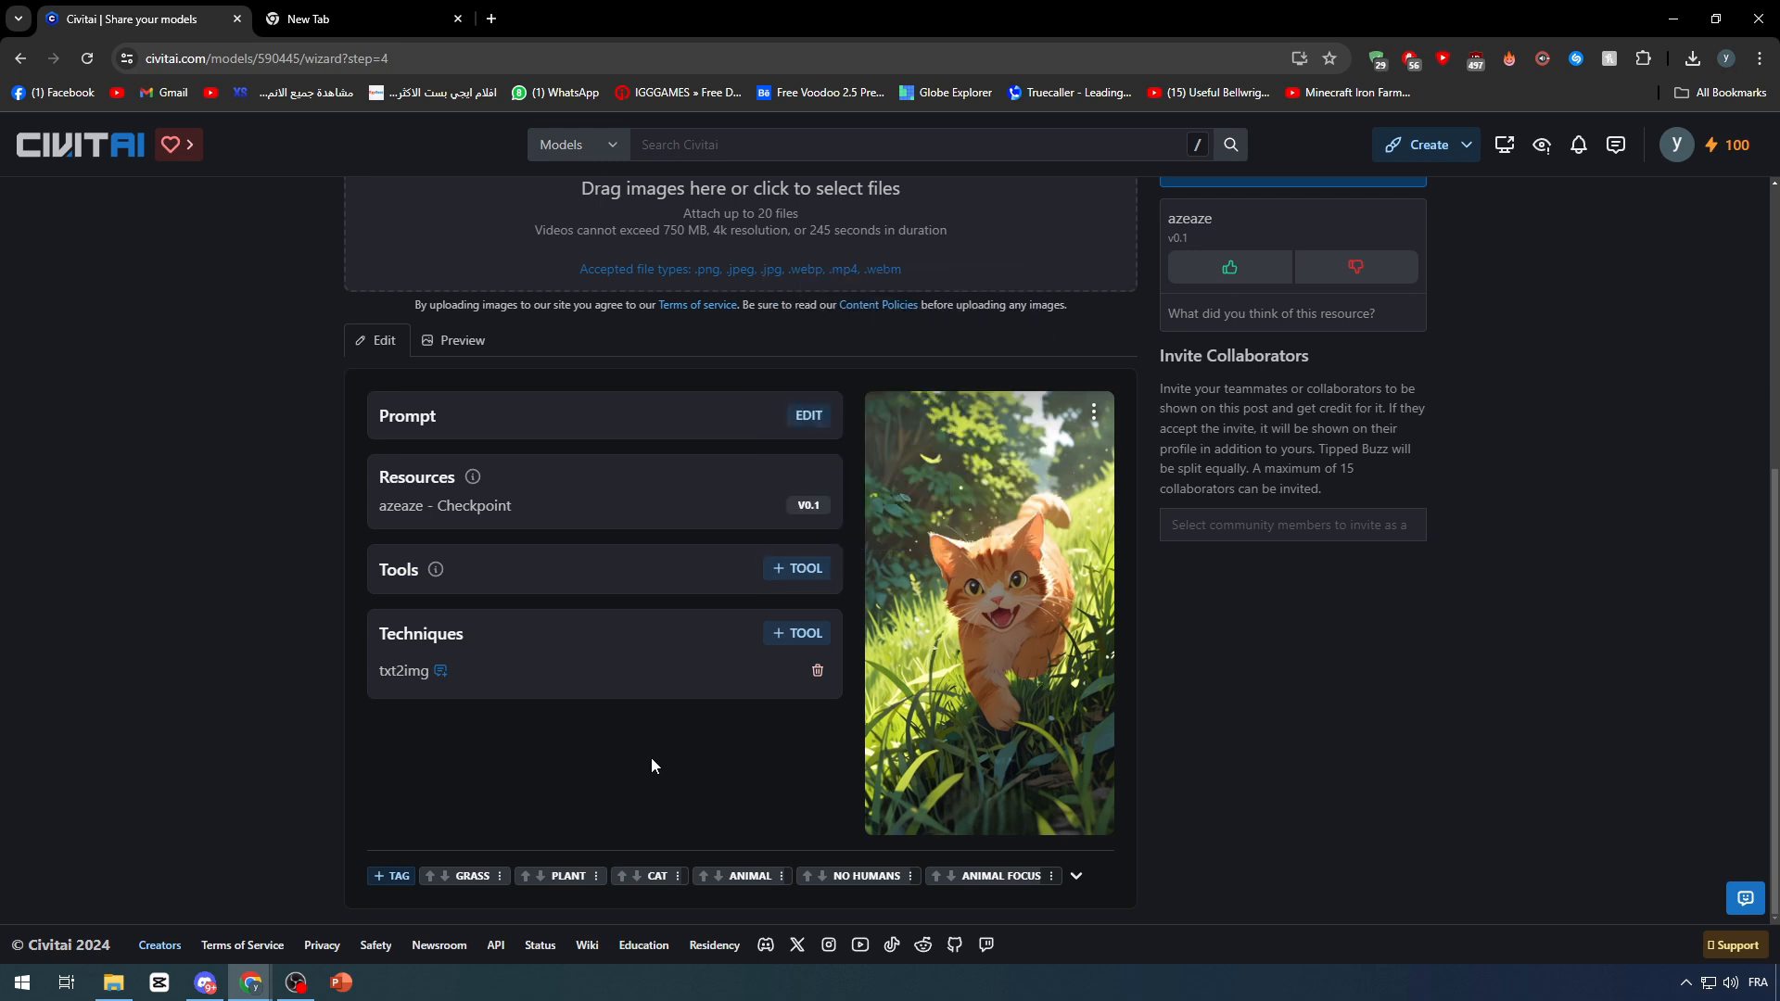
- Set the cat image's prompt to "cute cat running in a field of grass" and save the image details
click(808, 415)
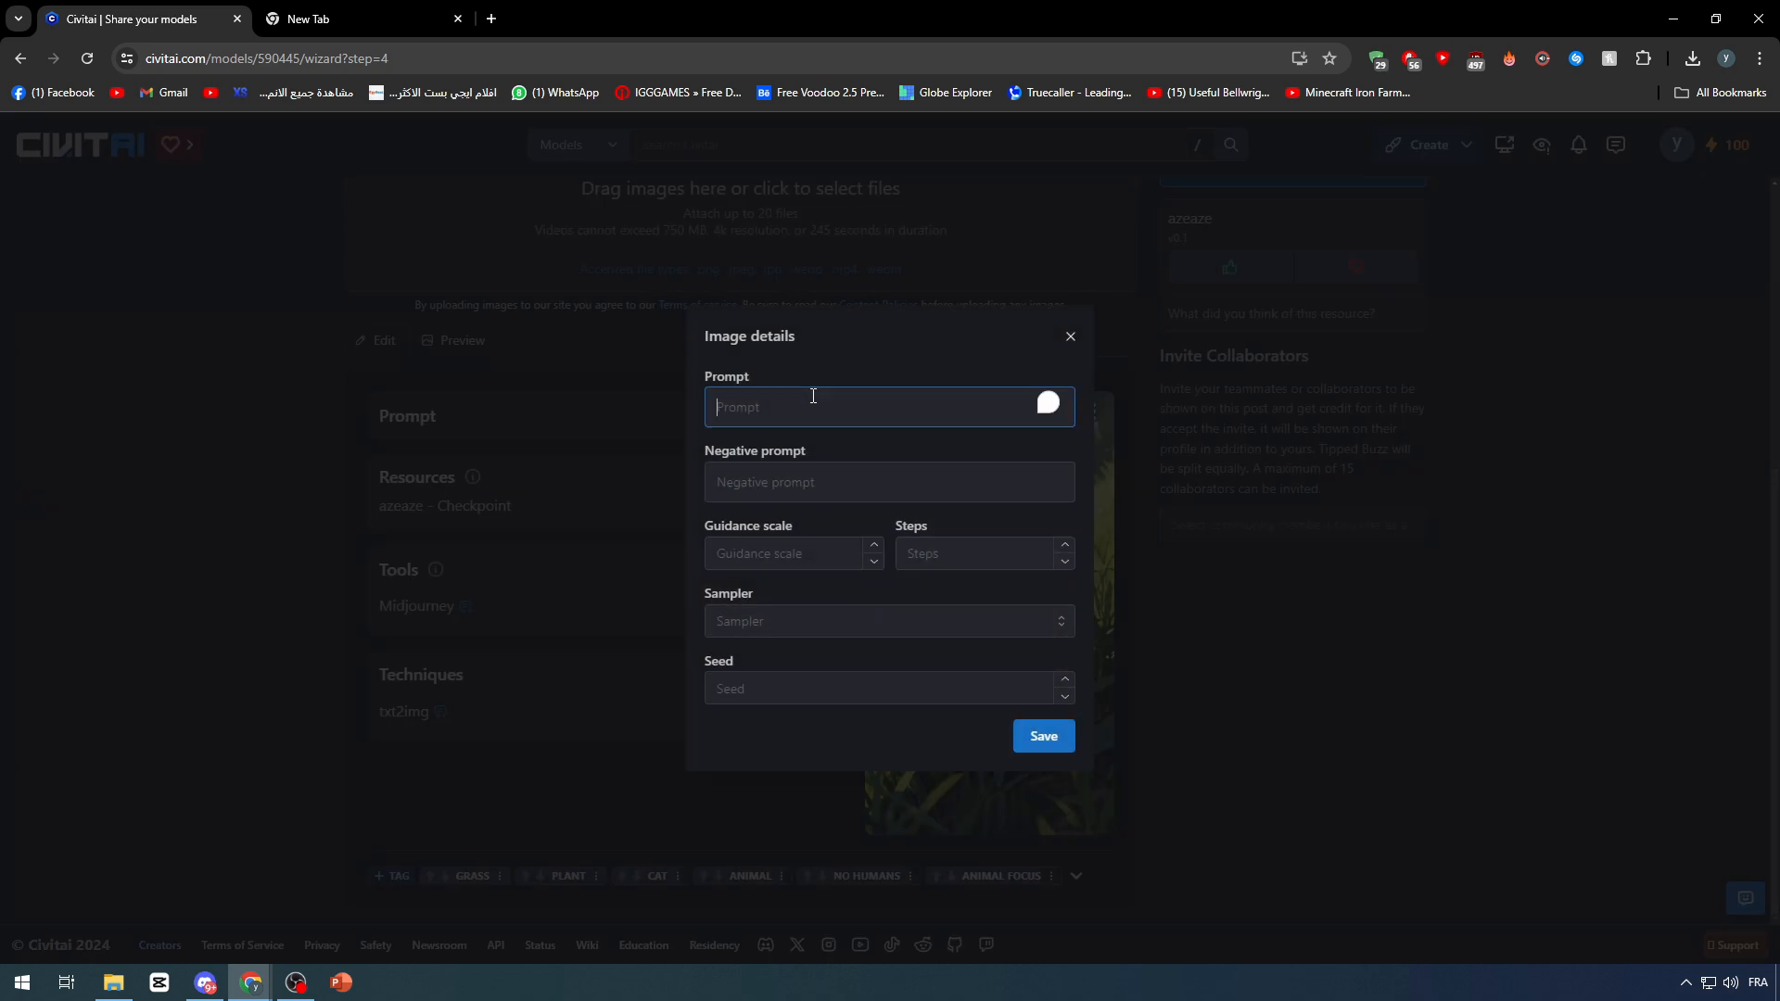
text(CAT RUNNING)
key(ctrl+a)
text(cute cat runnun)
text(ing in )
text(a field )
text(of grass)
click(1040, 742)
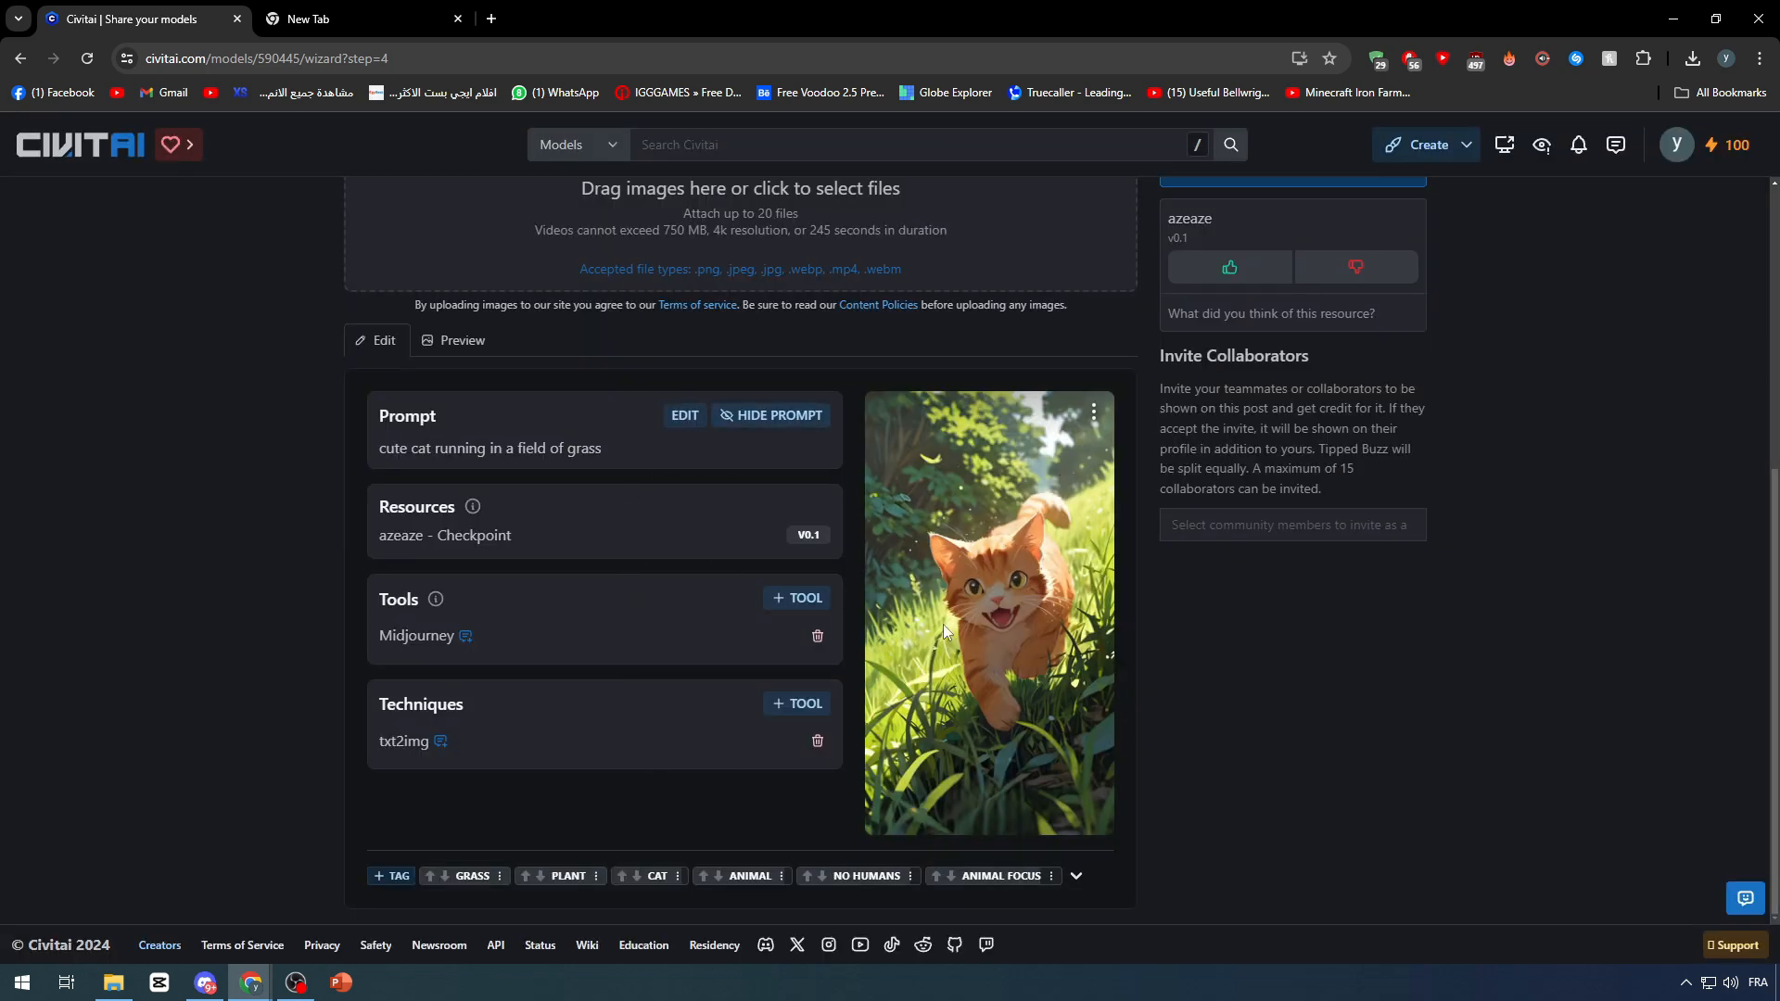
- Enter "simple model copy" as the description of the showcase post
scroll(903, 705, up, 5)
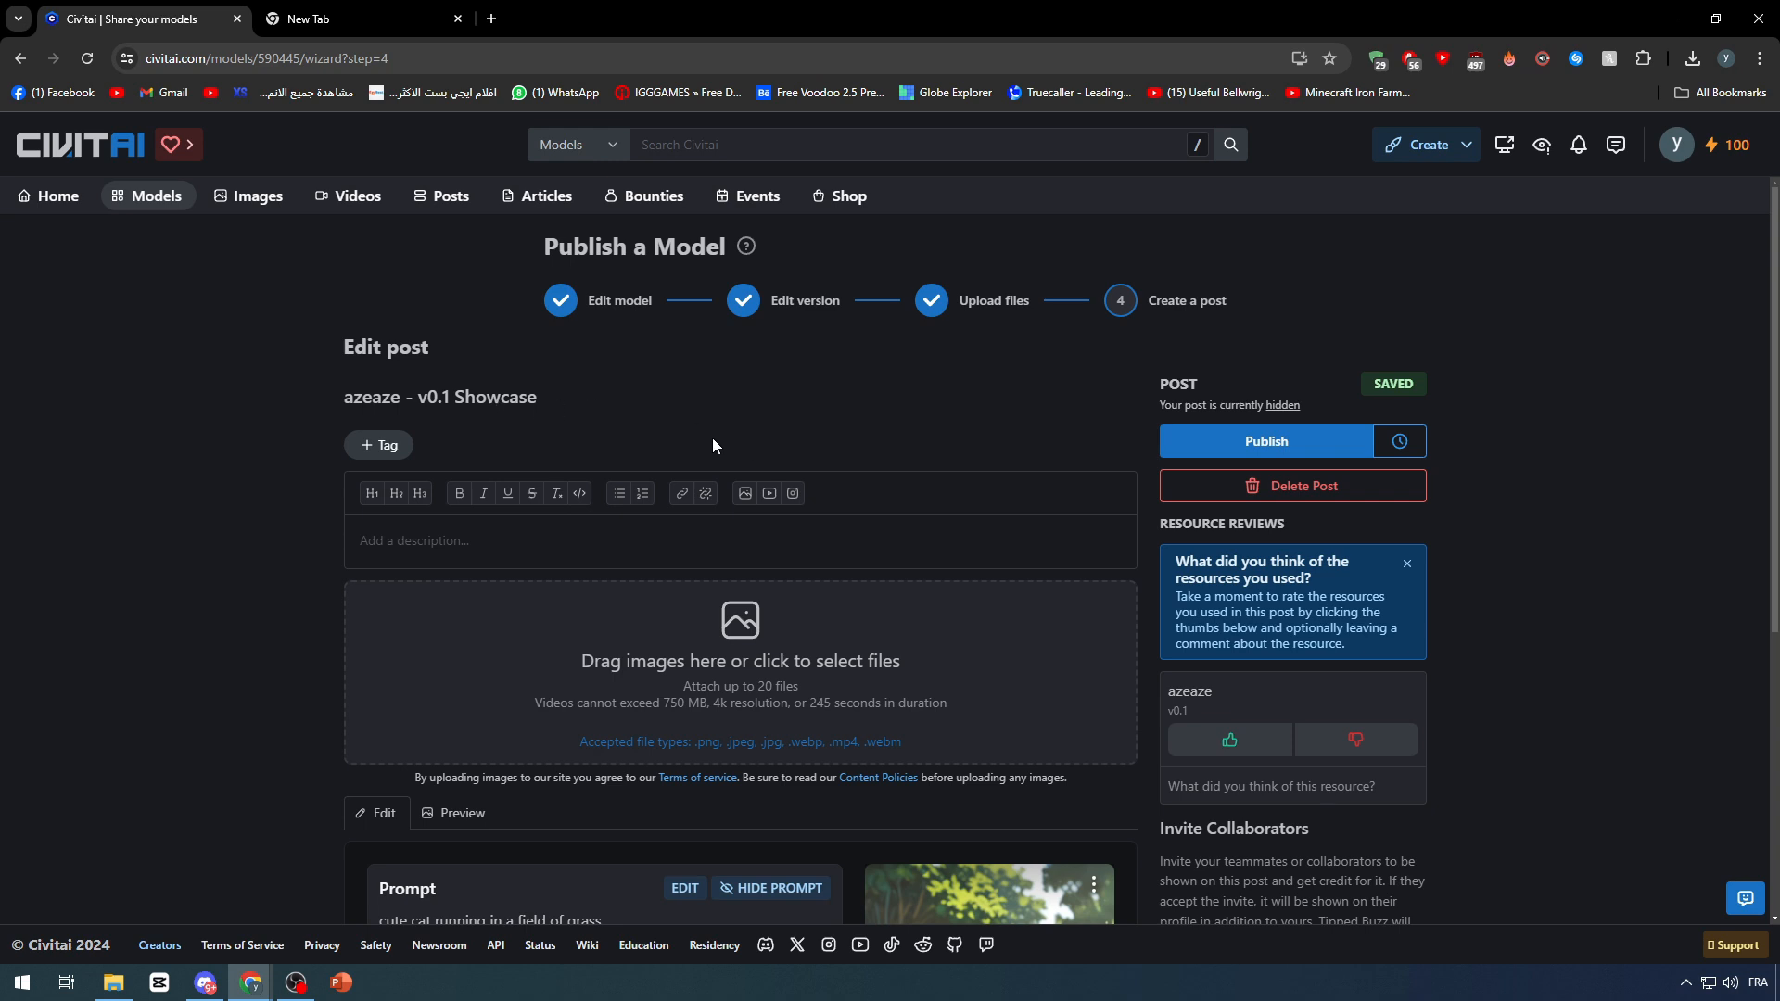
click(458, 548)
text(simple model copy)
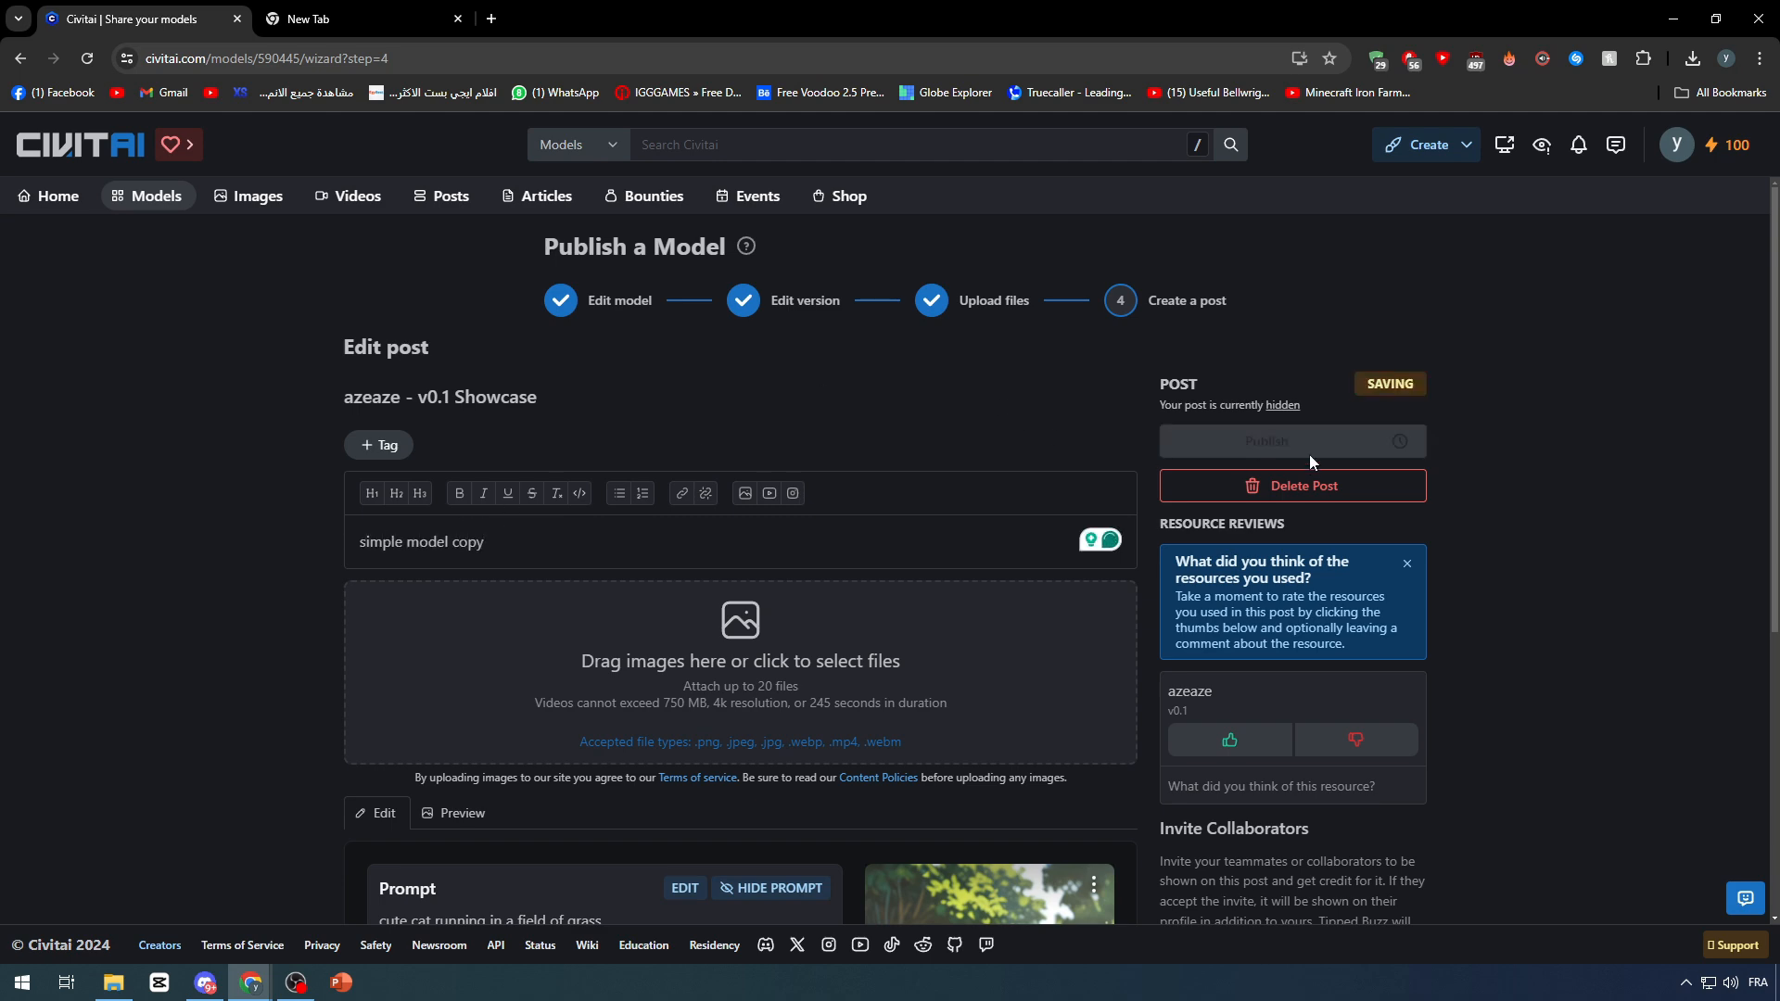
- Check the post's publish confirmation and the date and time scheduling options, cancelling both
click(1309, 453)
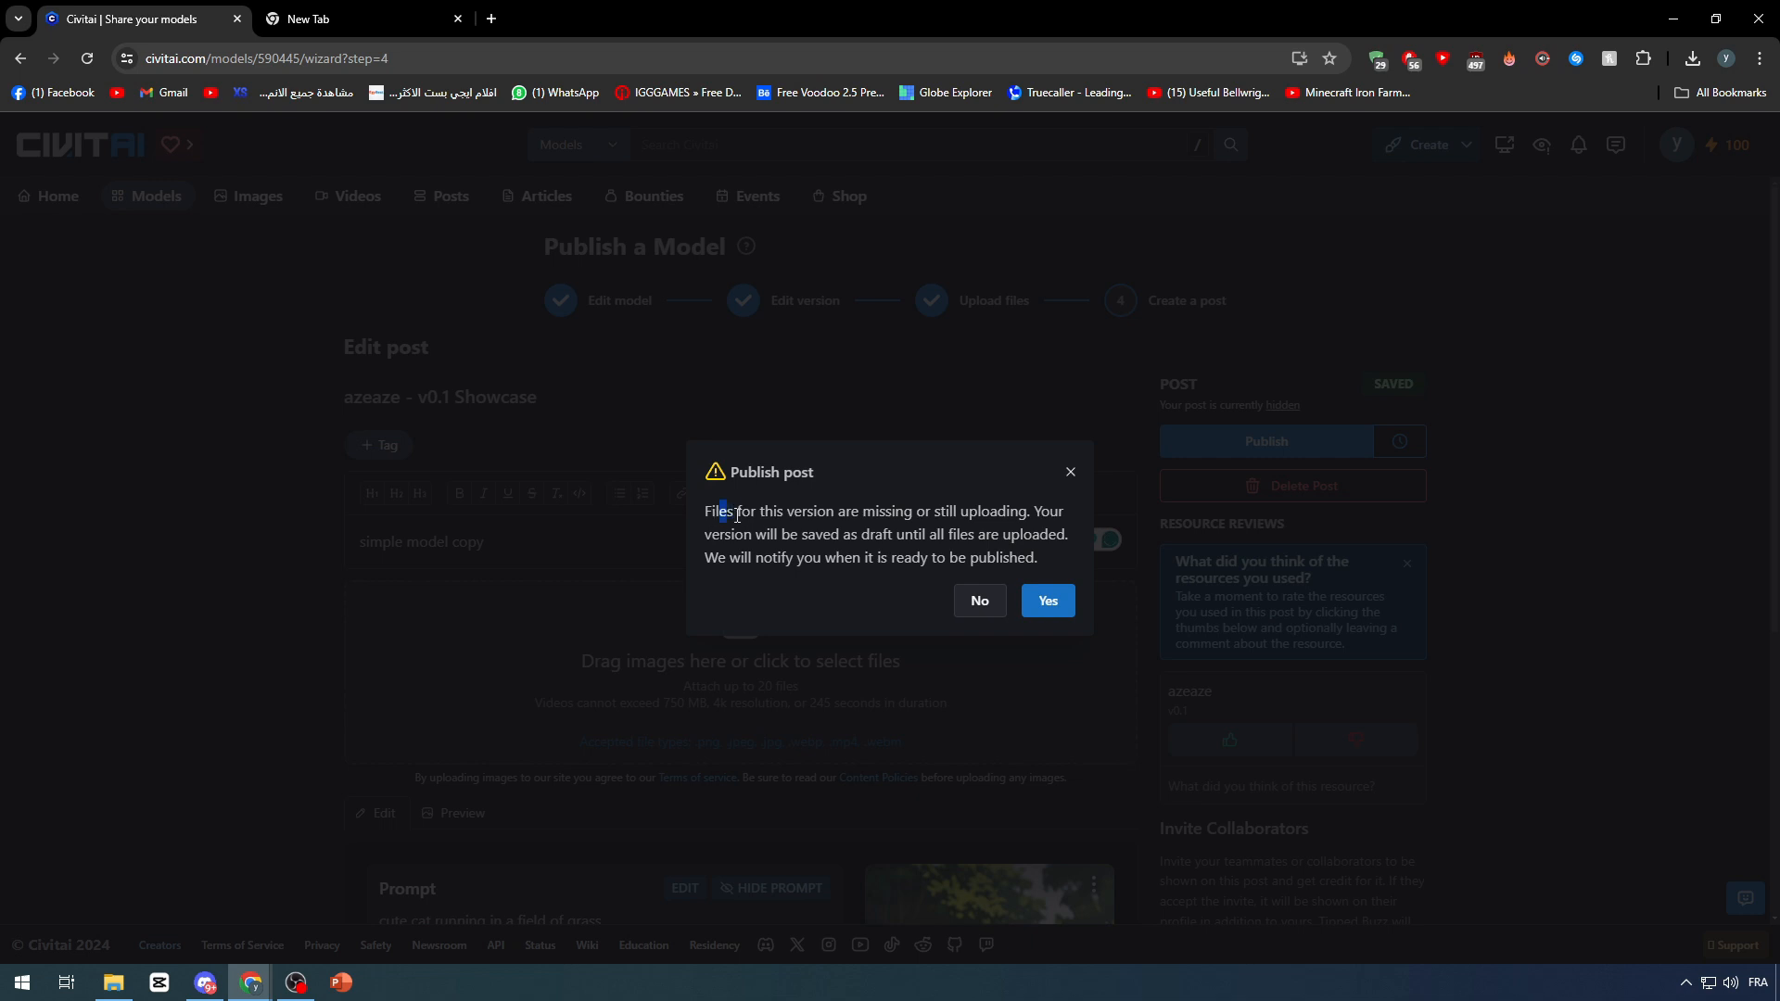
drag(707, 512, 846, 536)
click(912, 514)
click(1047, 601)
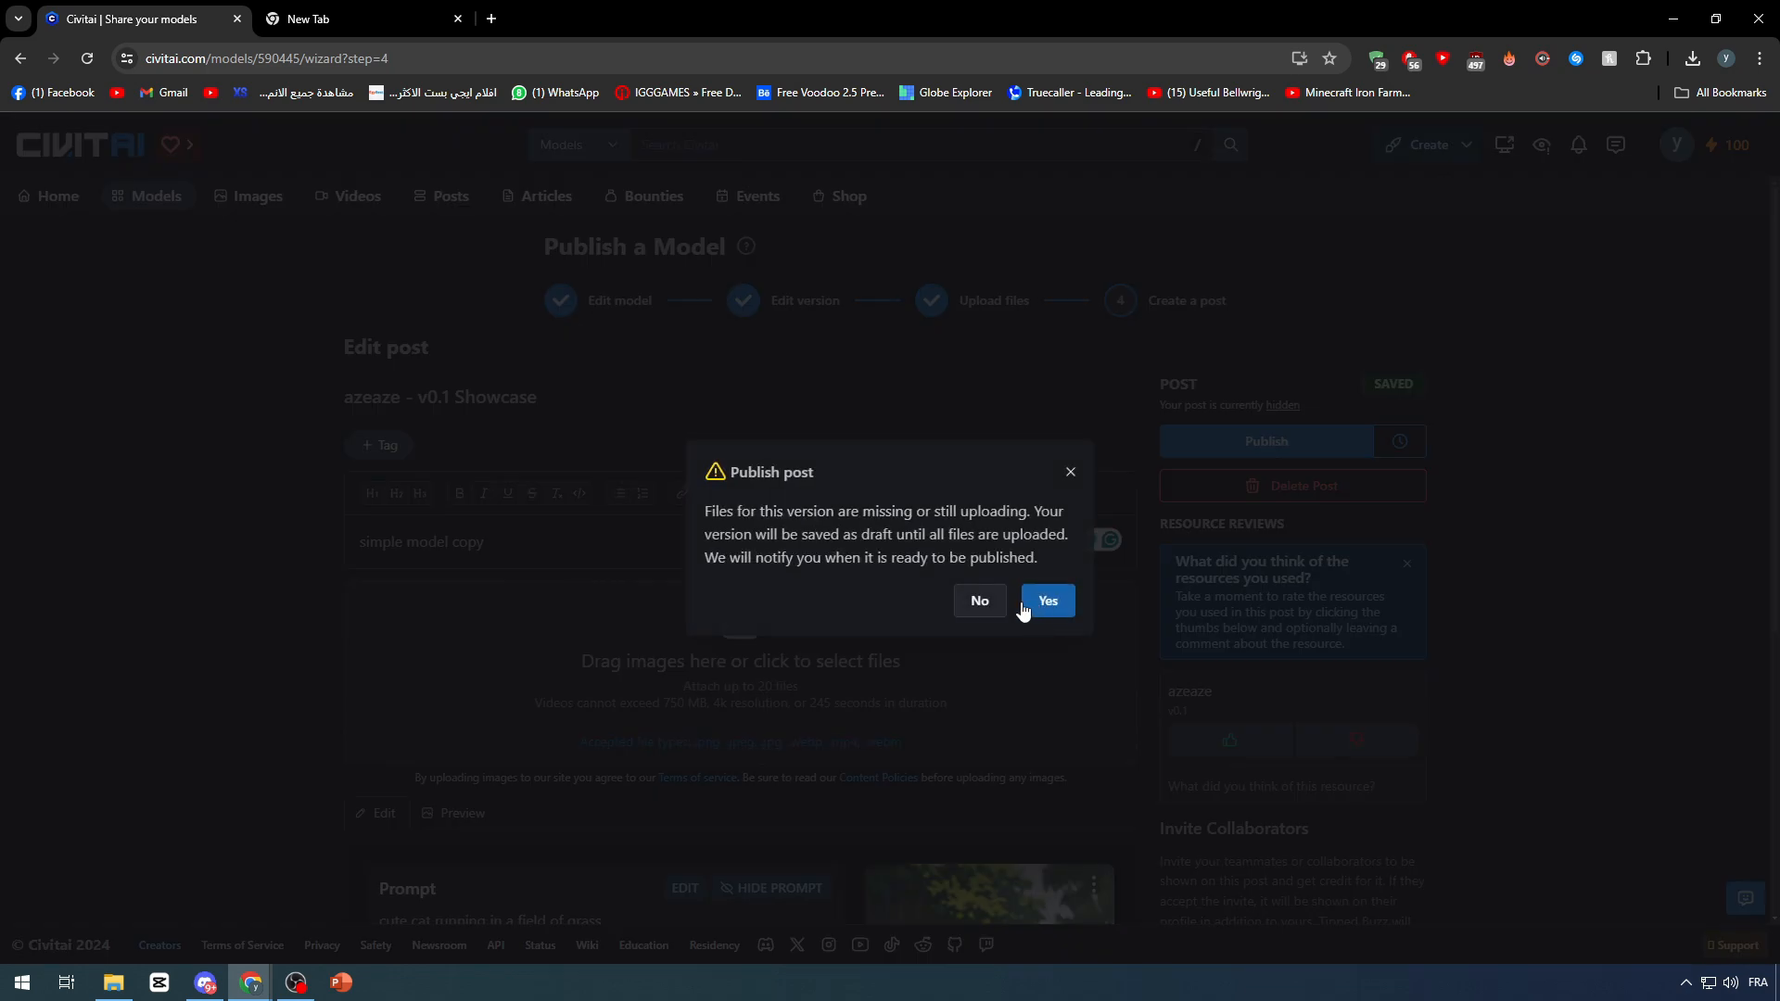
click(976, 603)
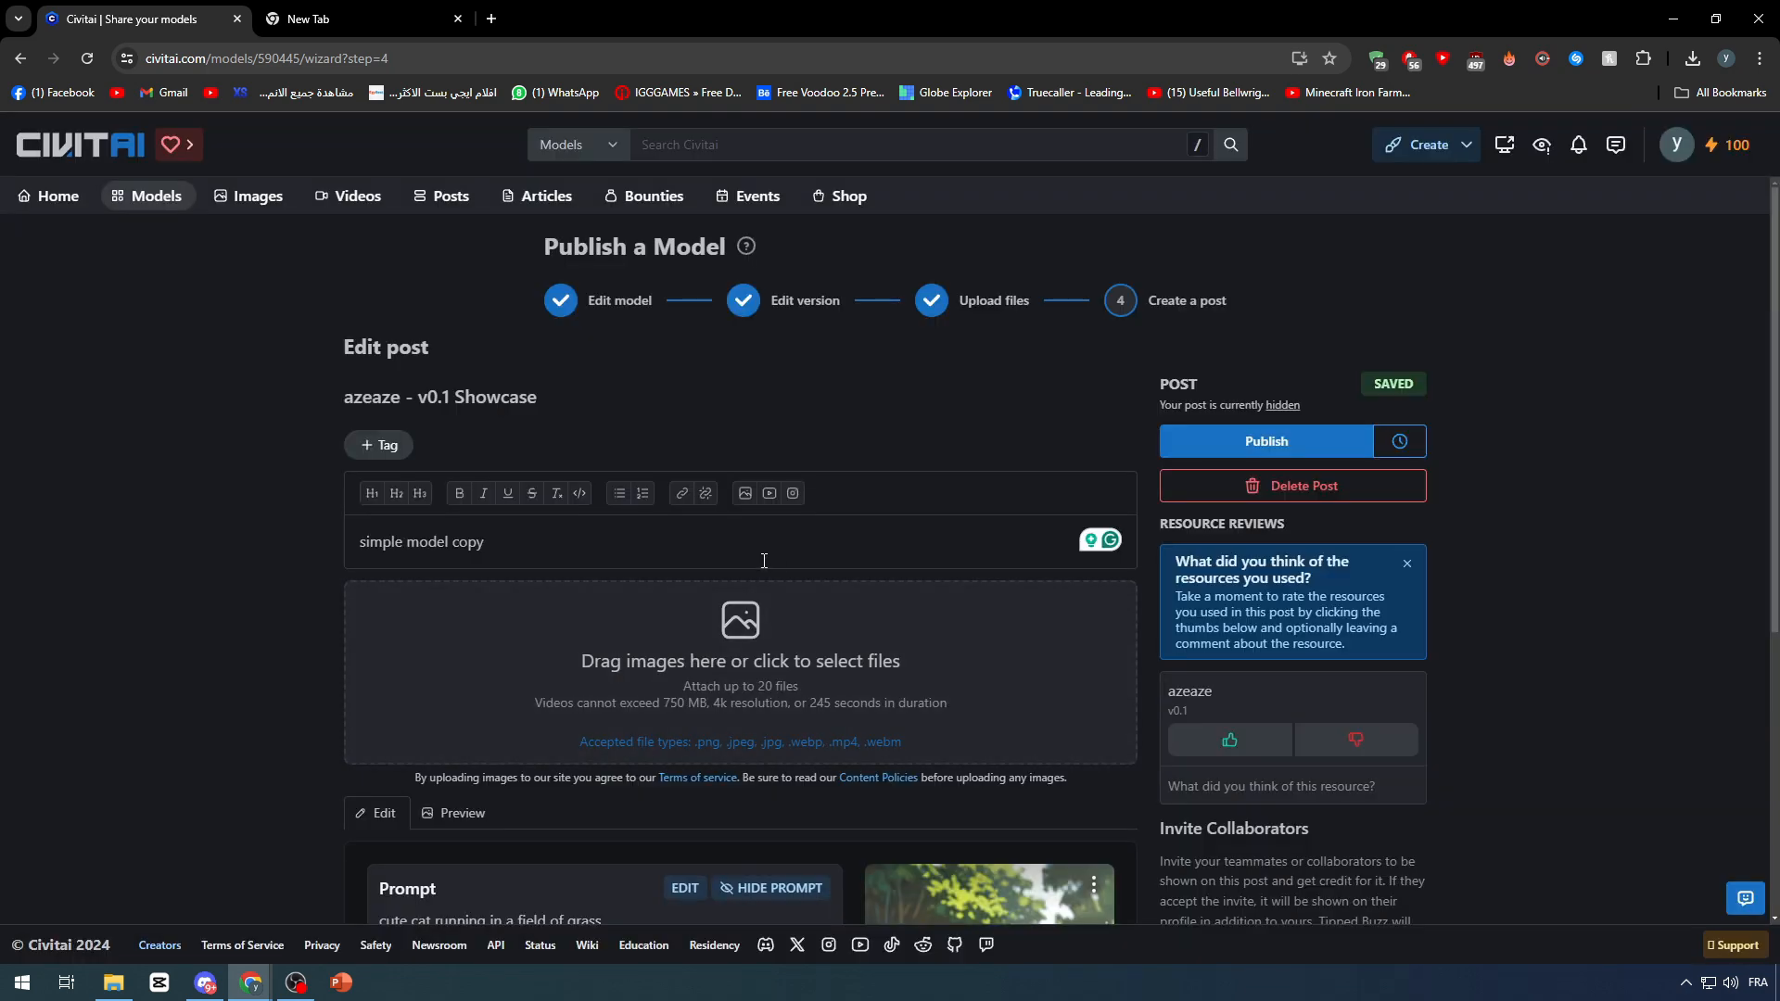
click(1400, 442)
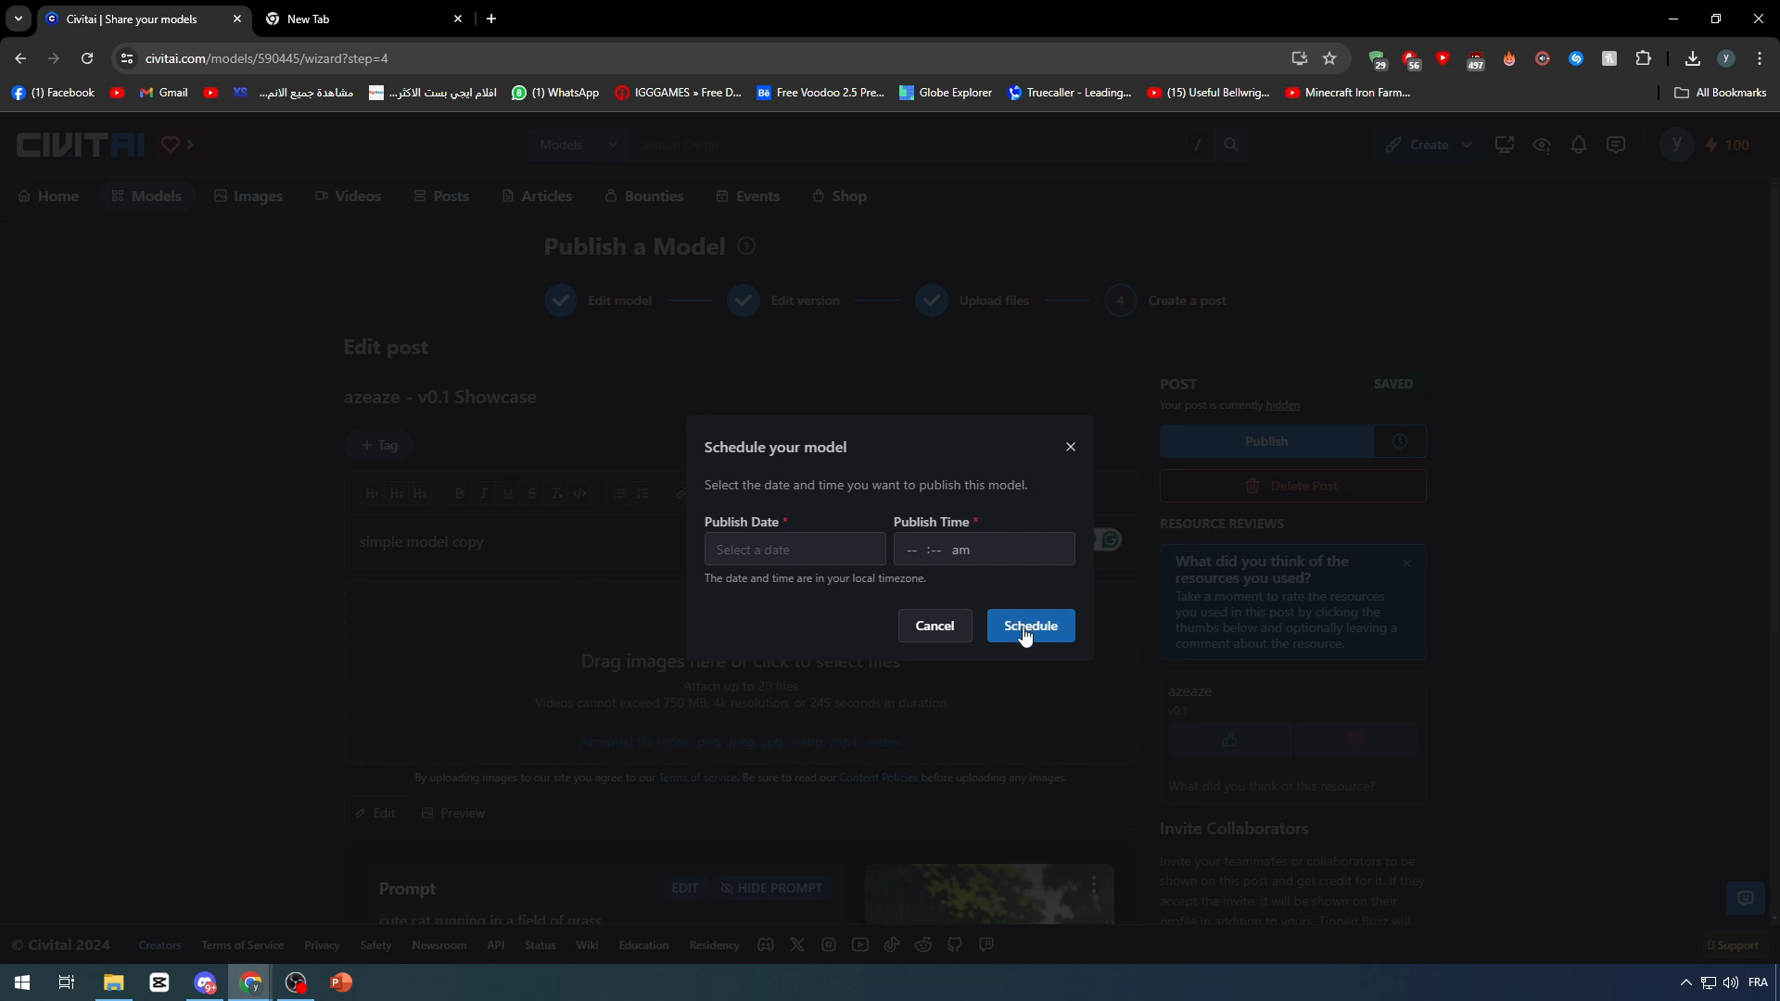
click(925, 627)
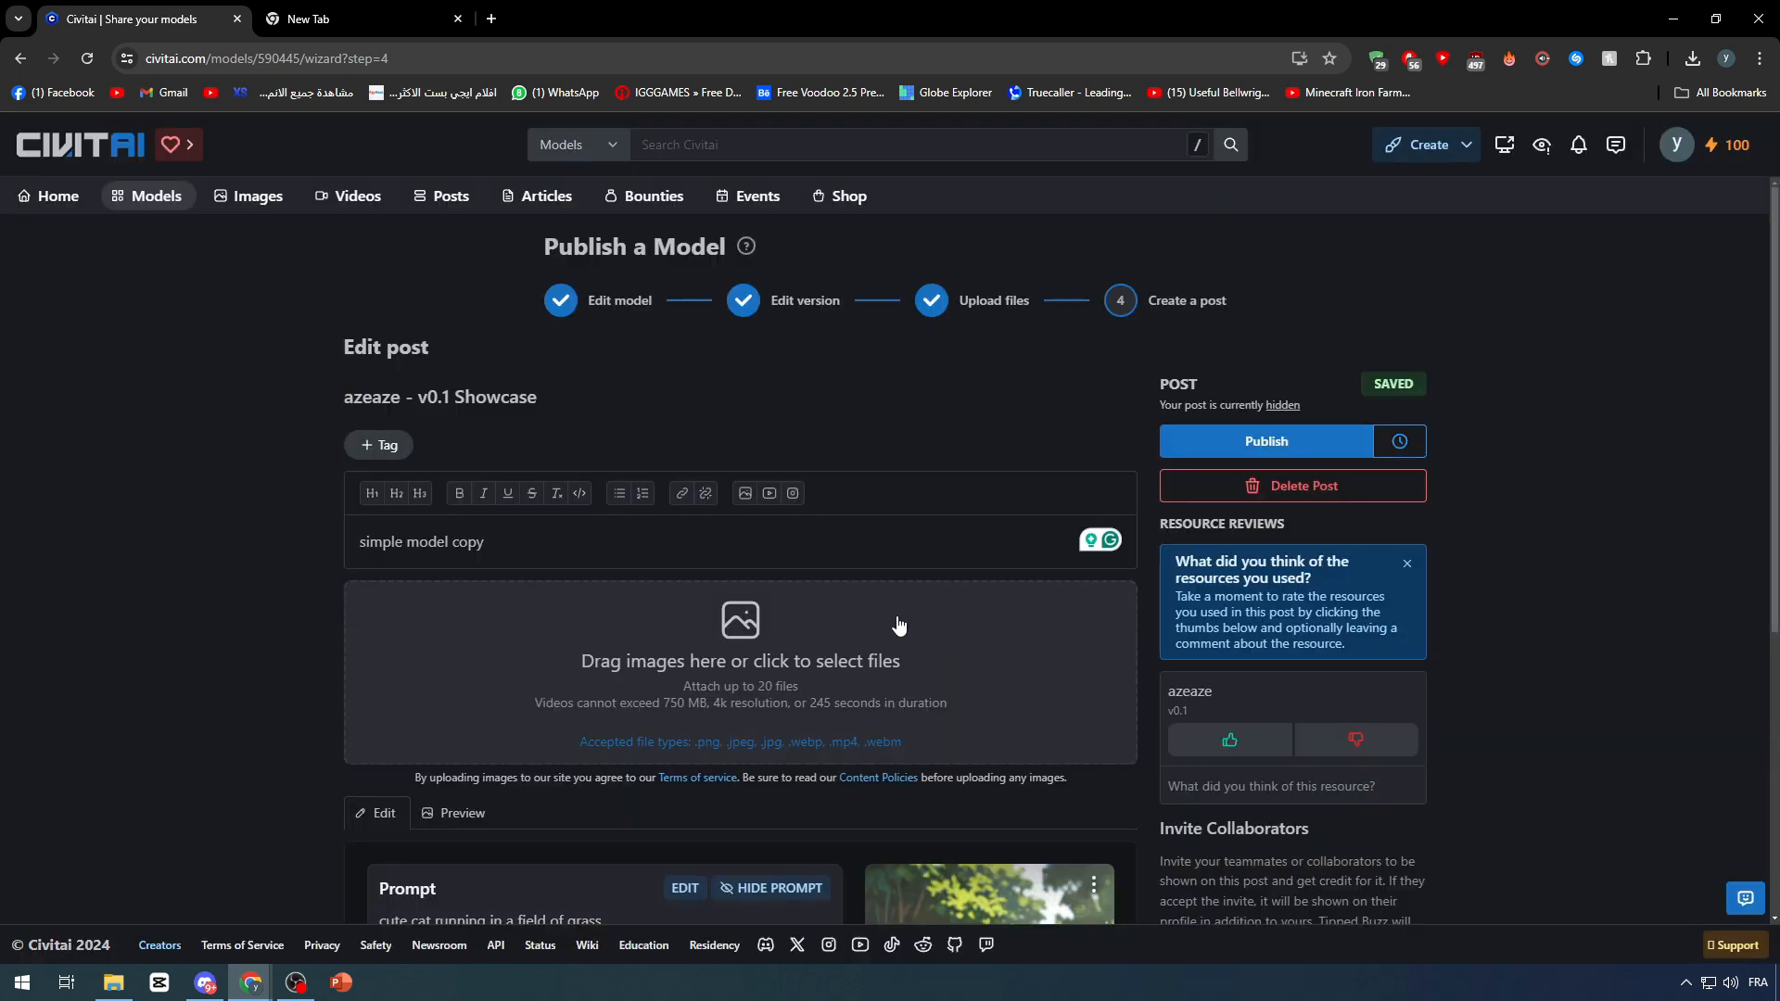
- Dismiss the resource review tip and look over the completed showcase post
click(1407, 565)
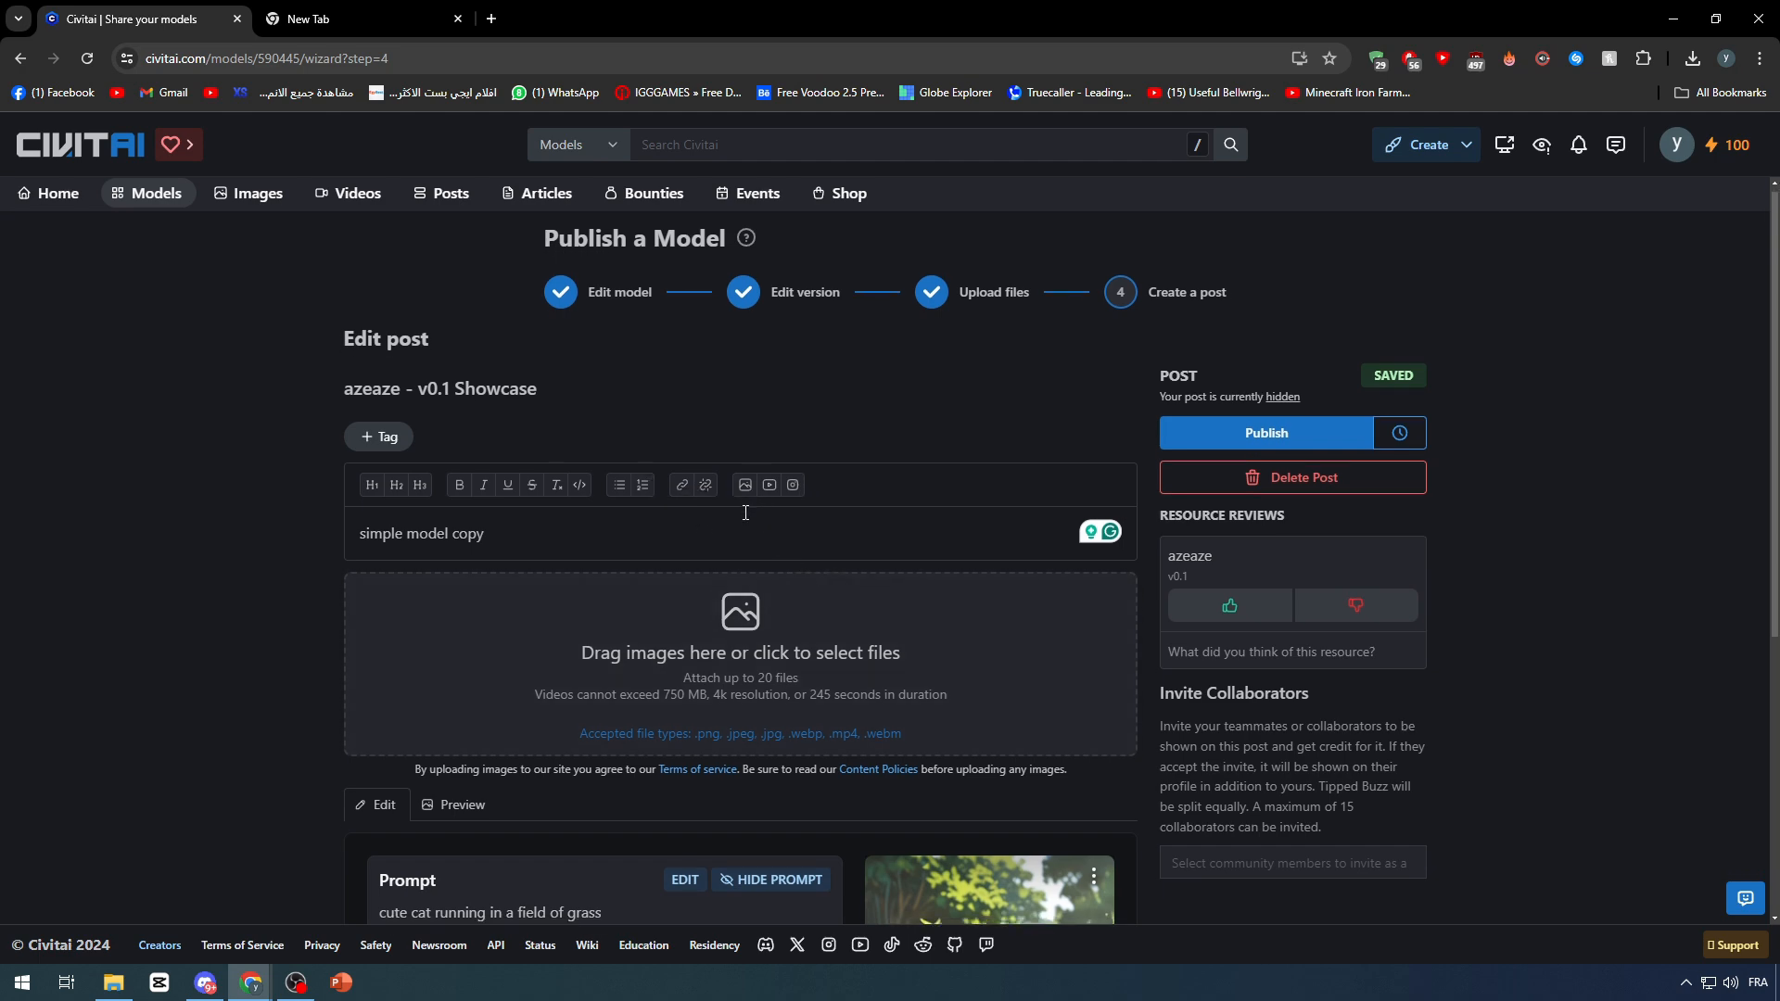
scroll(909, 566, down, 5)
scroll(1027, 665, up, 5)
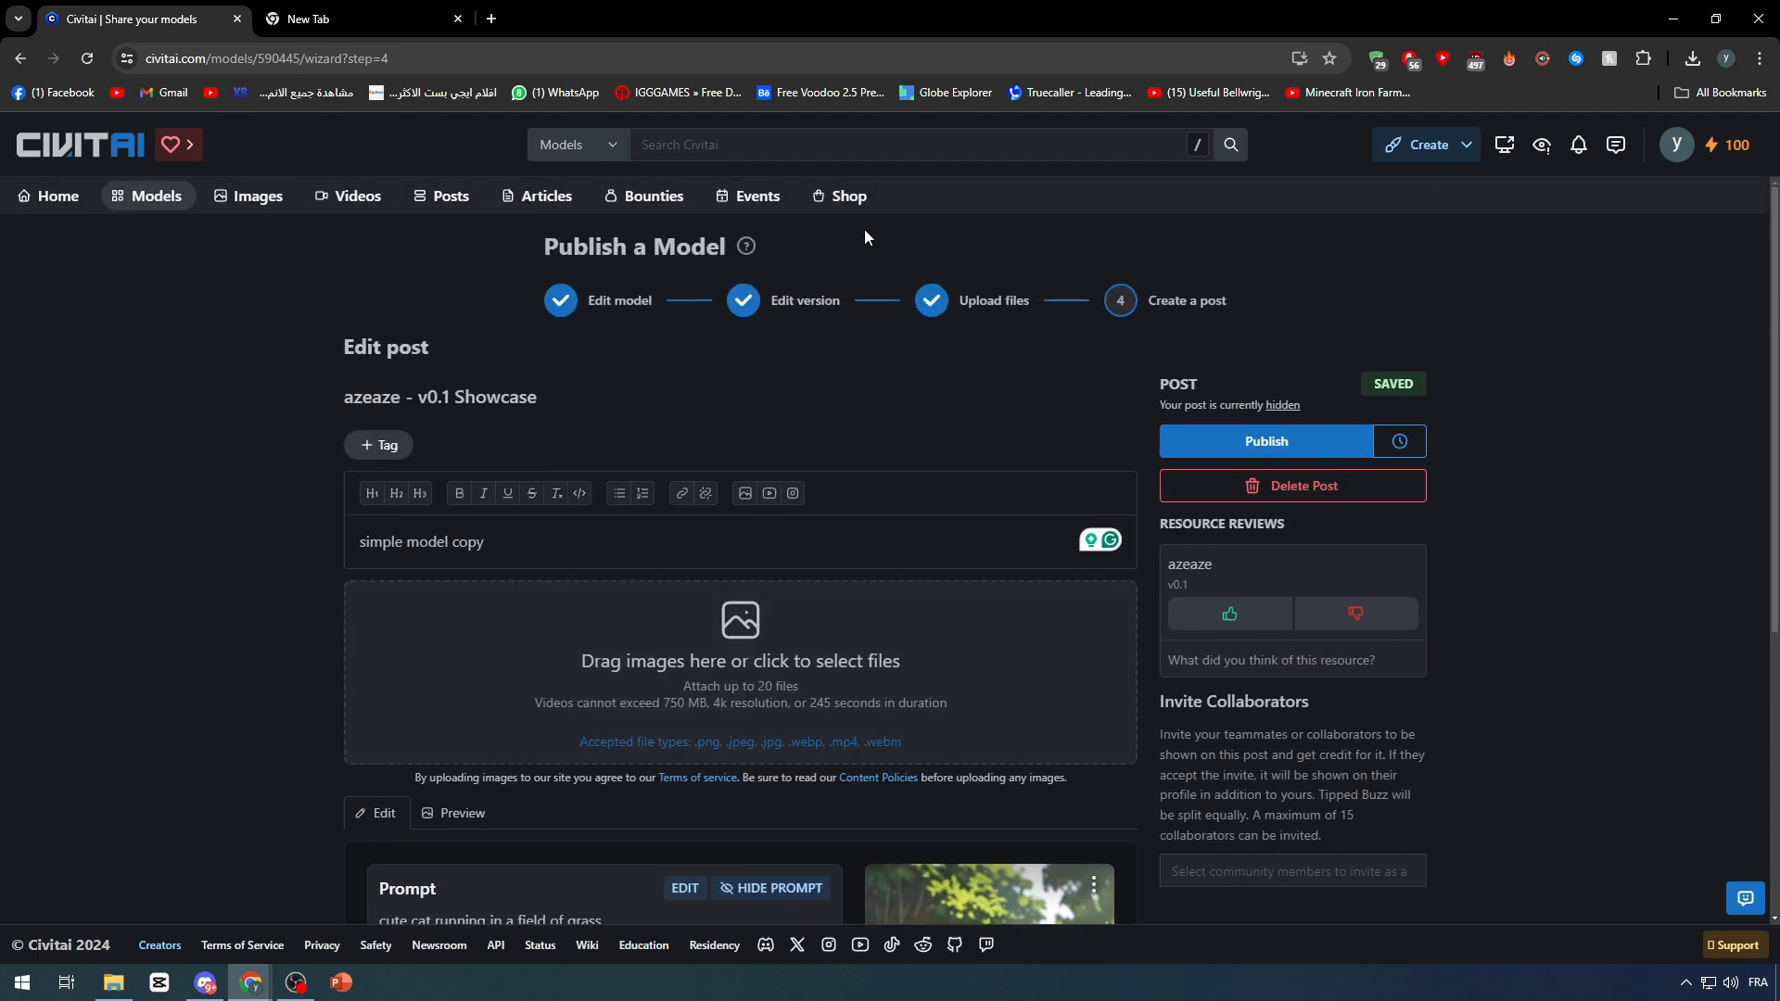
- Open the site's Videos gallery and browse the AI-generated videos shared there
click(348, 196)
key(Return)
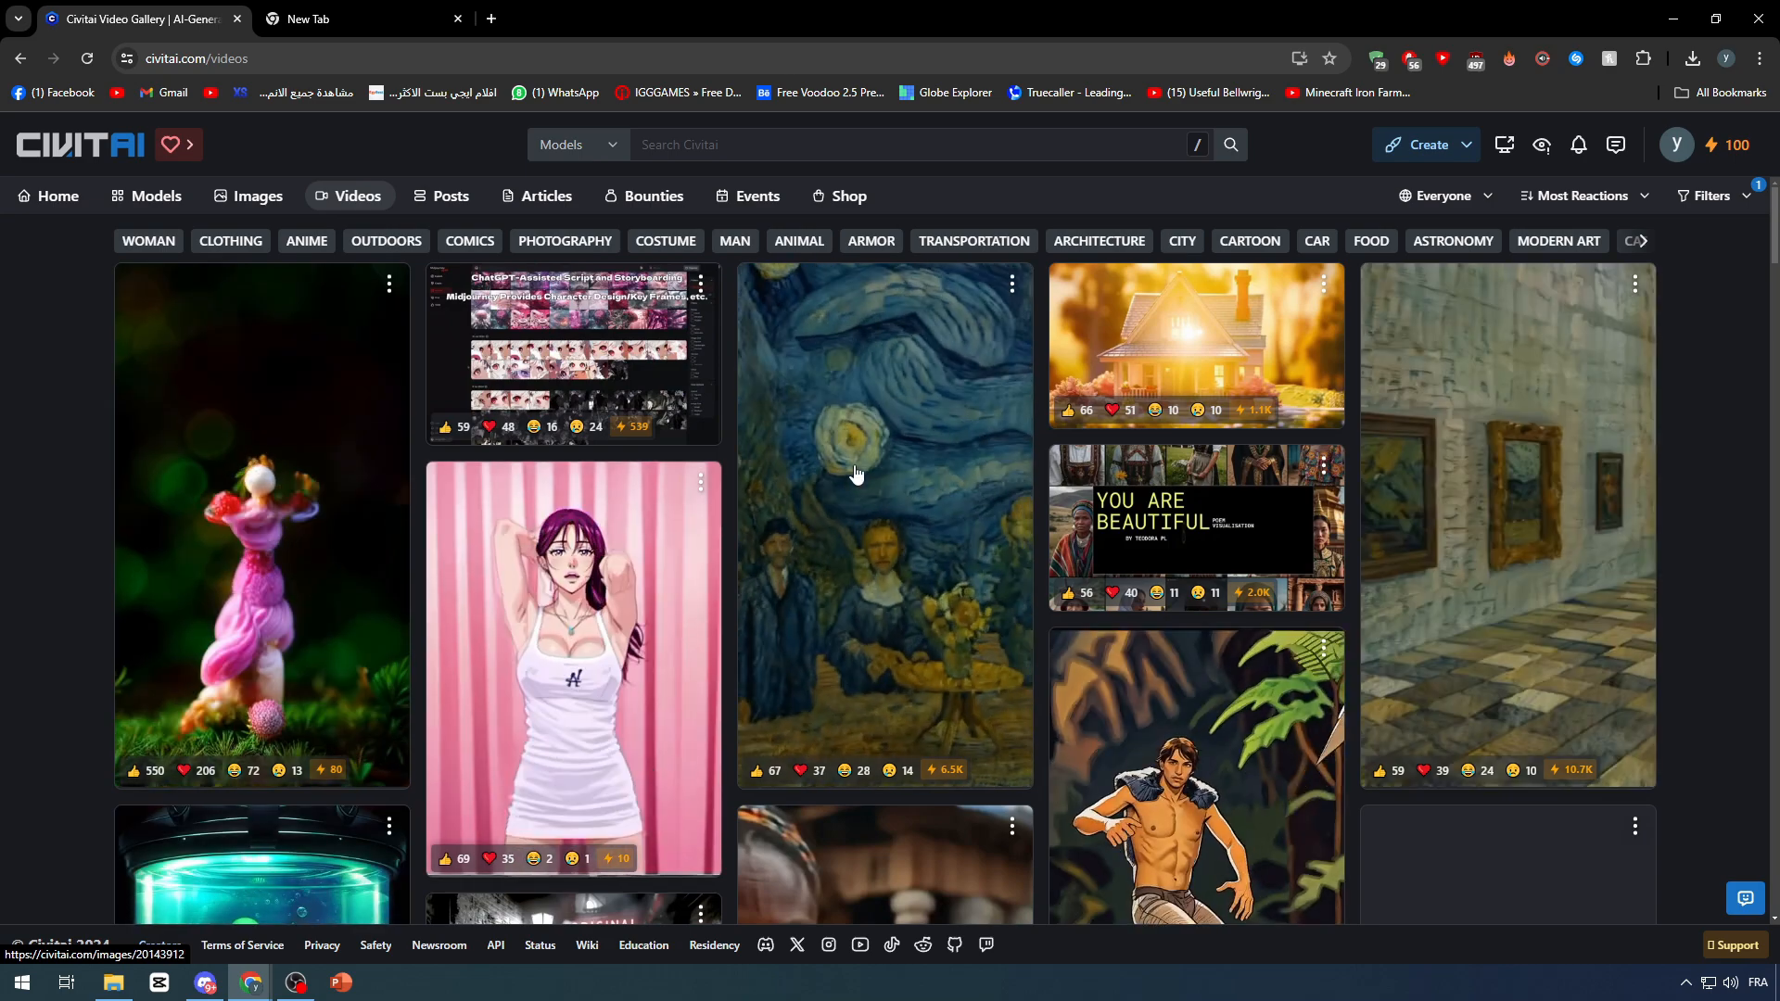
scroll(999, 482, down, 7)
scroll(999, 482, up, 1)
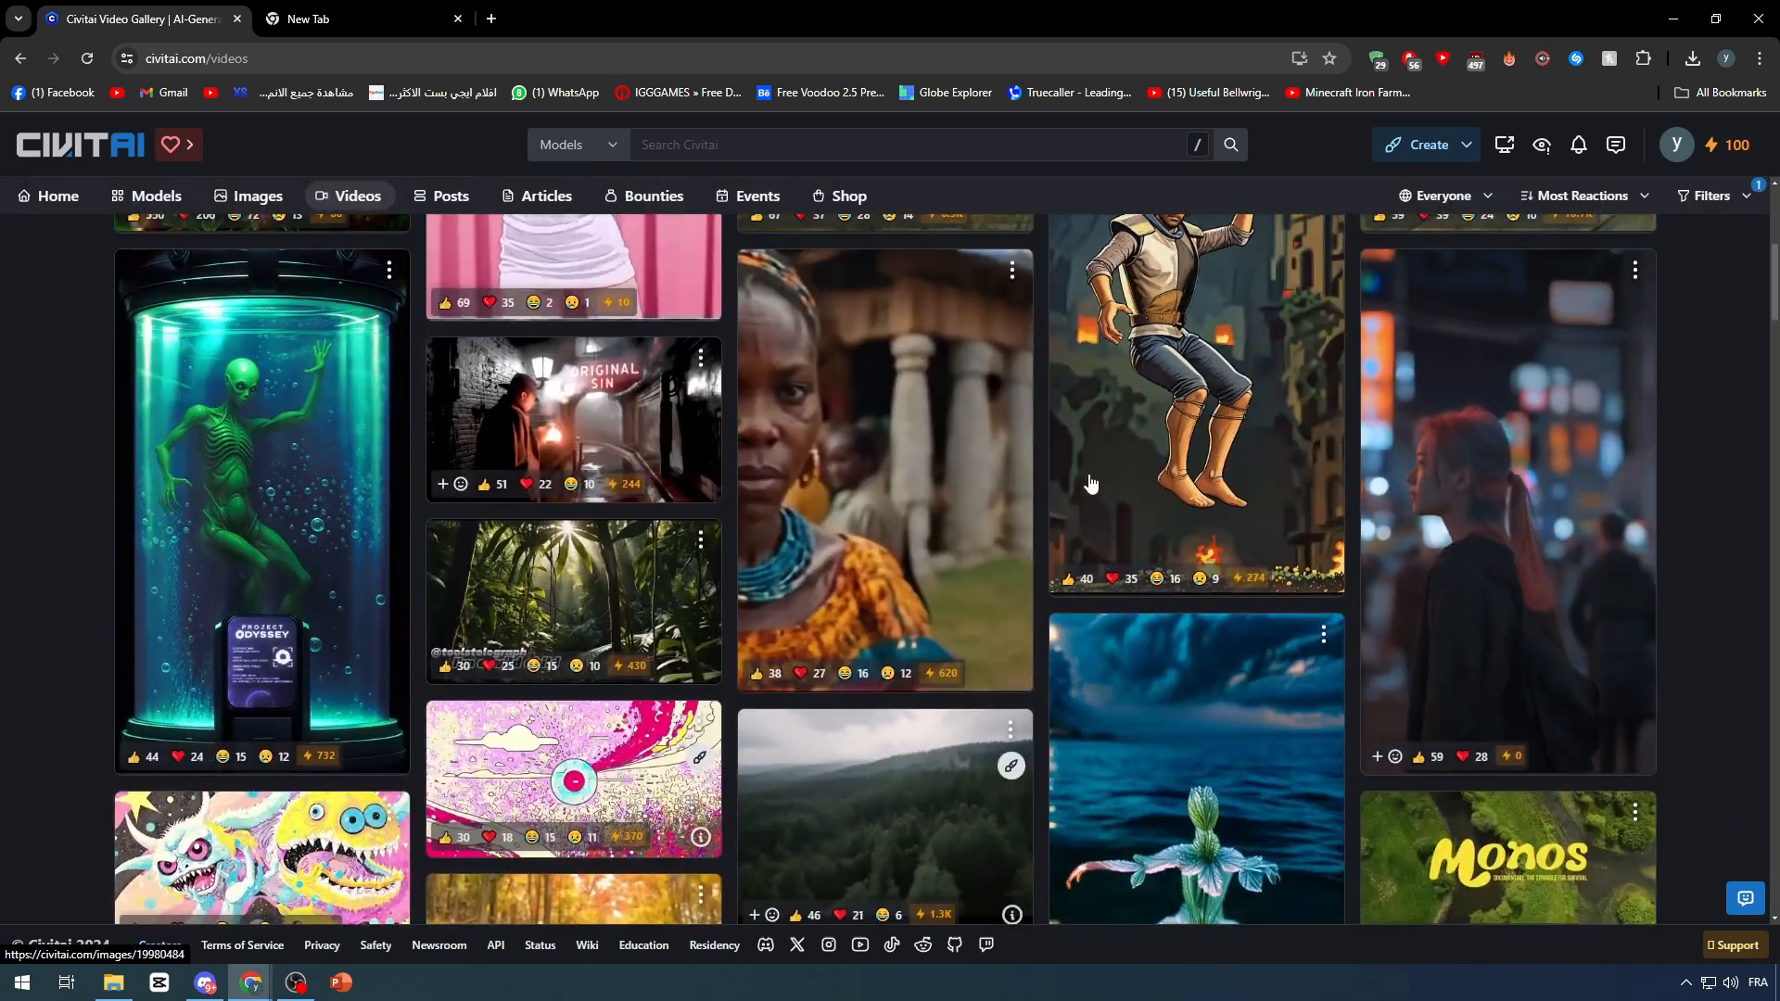
scroll(1038, 477, down, 5)
scroll(1087, 474, down, 9)
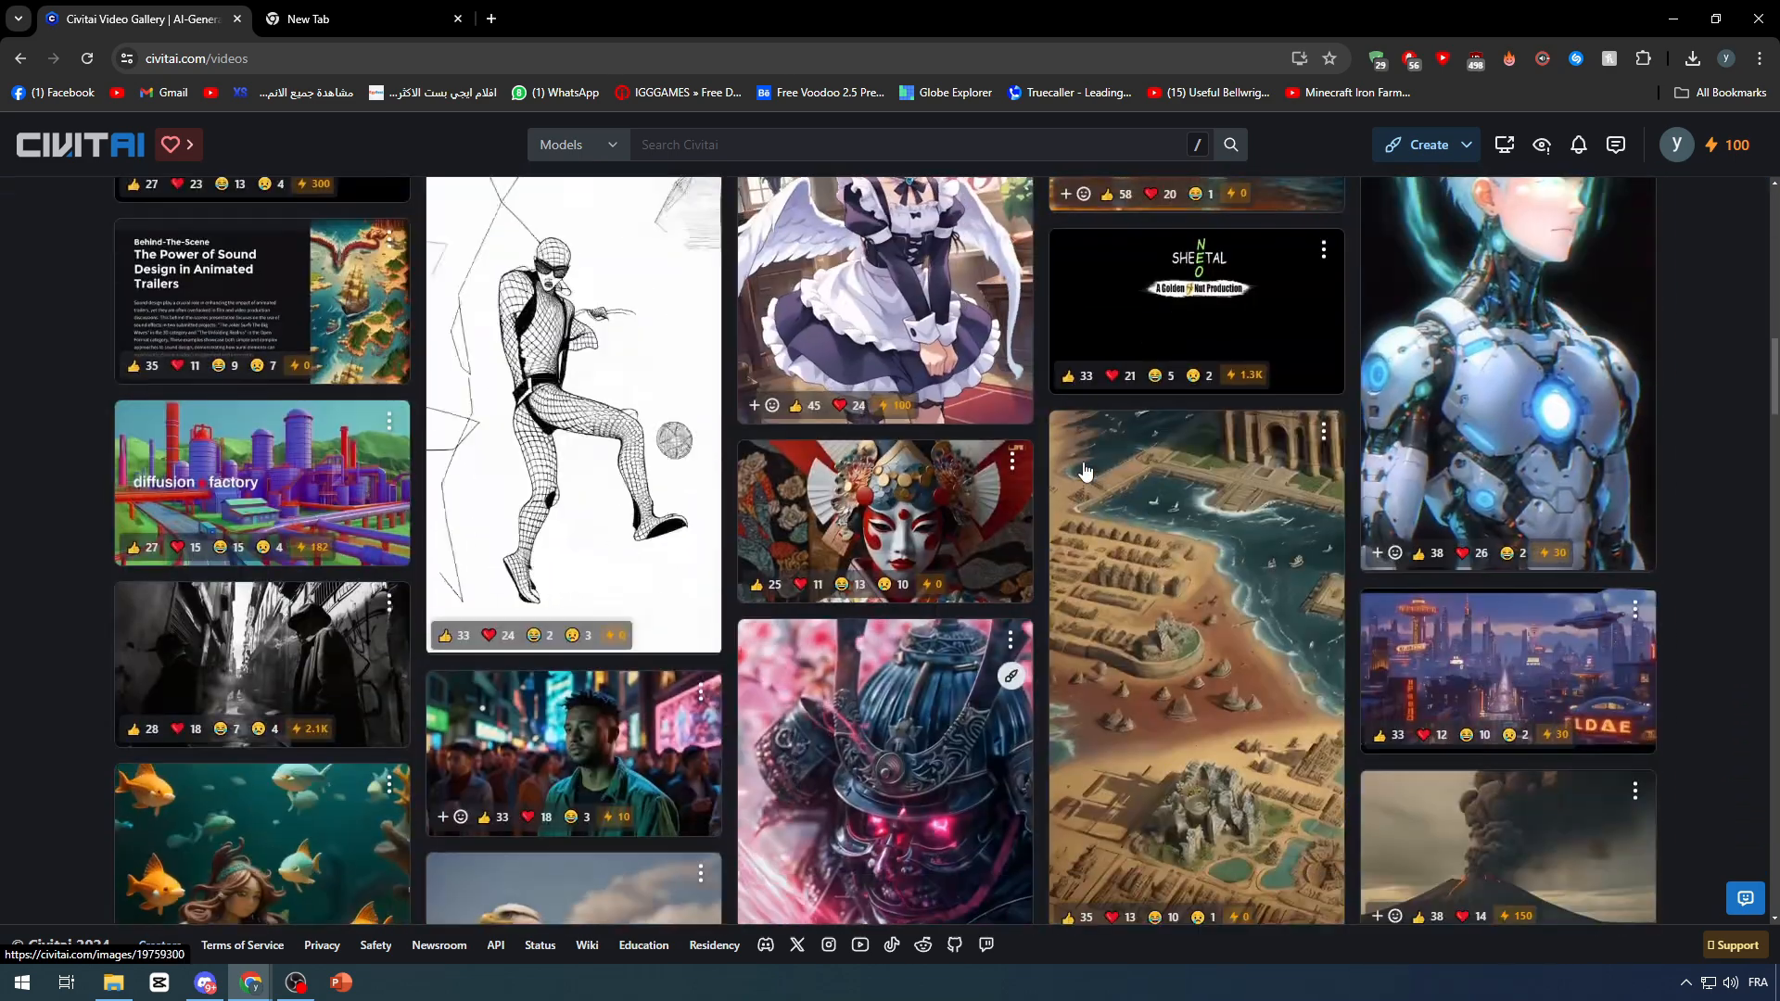
scroll(1047, 447, down, 1)
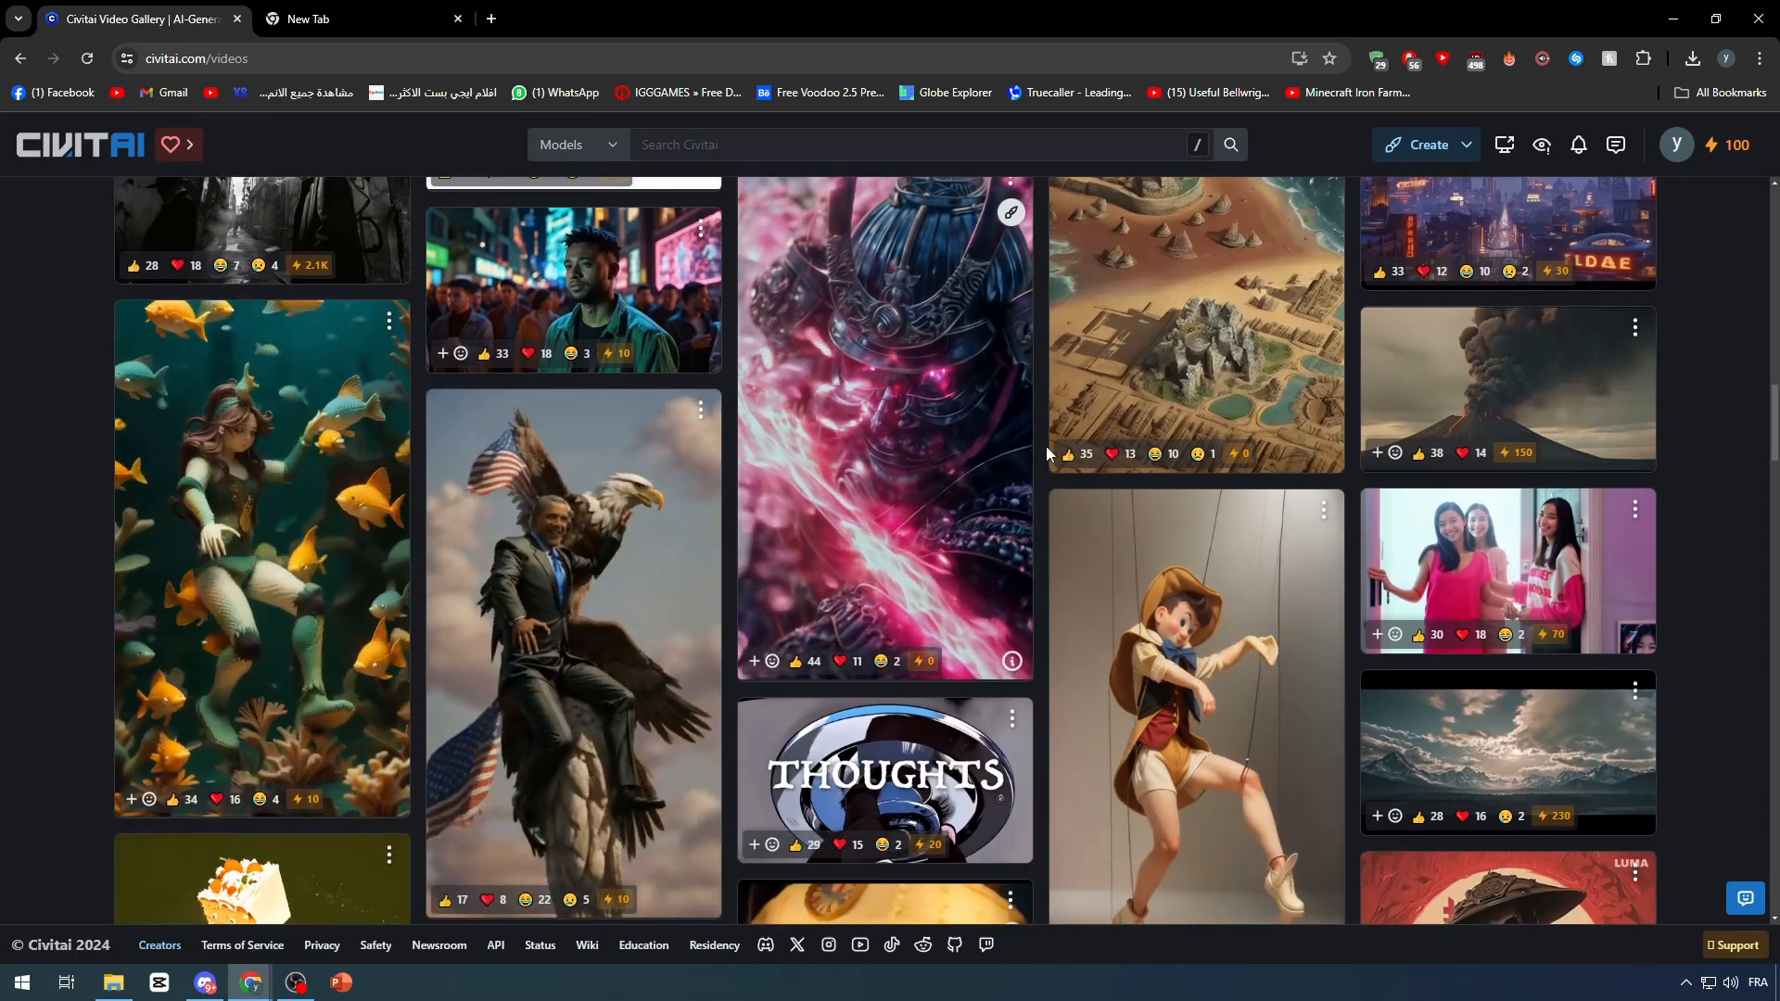
scroll(1037, 443, down, 6)
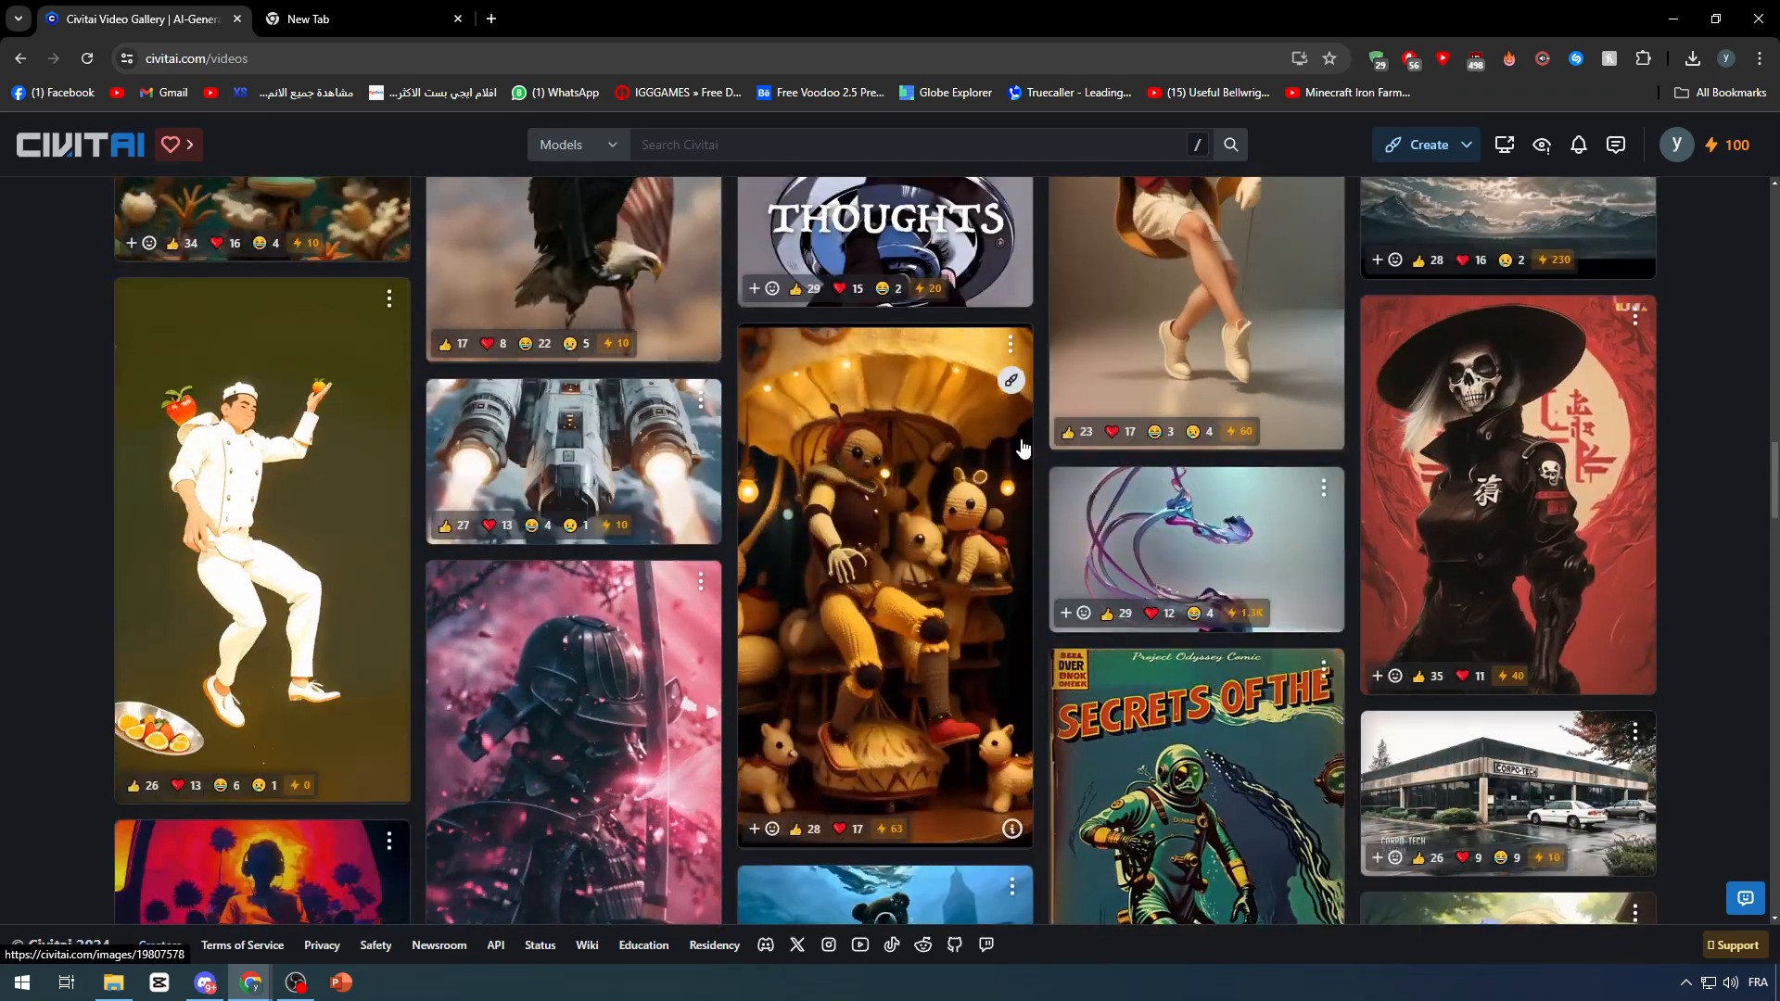
scroll(1020, 438, down, 6)
scroll(1006, 429, down, 4)
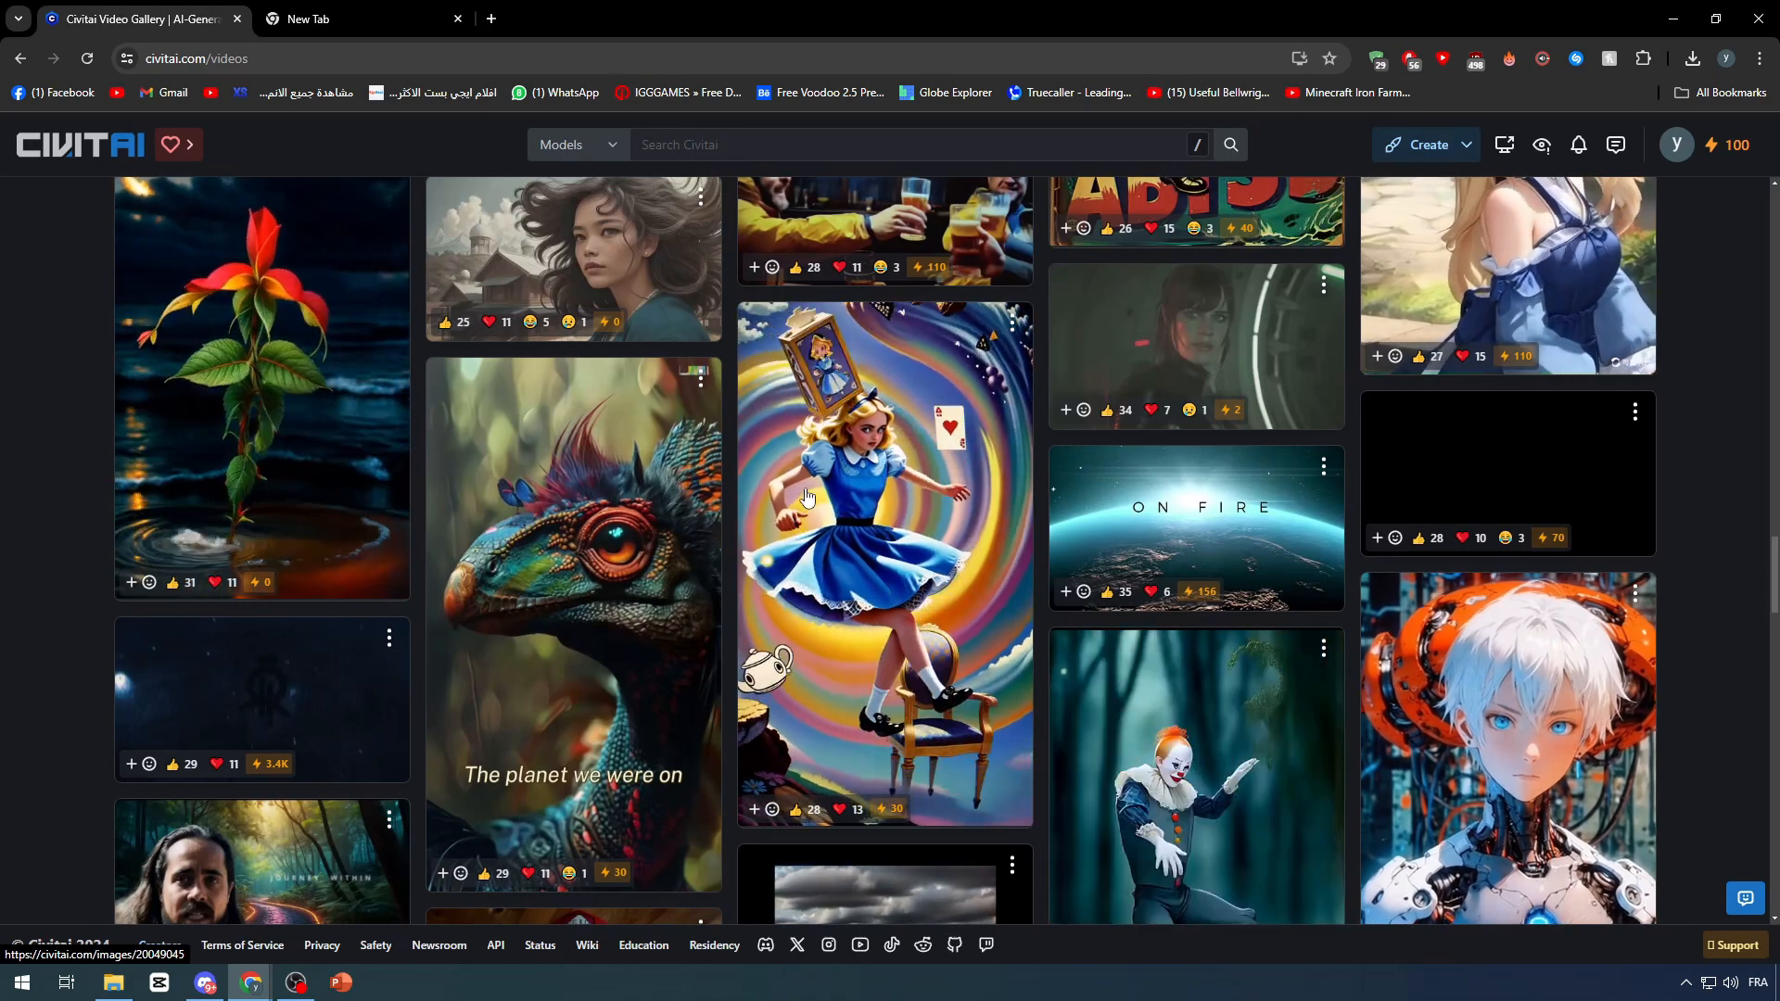
scroll(834, 501, down, 3)
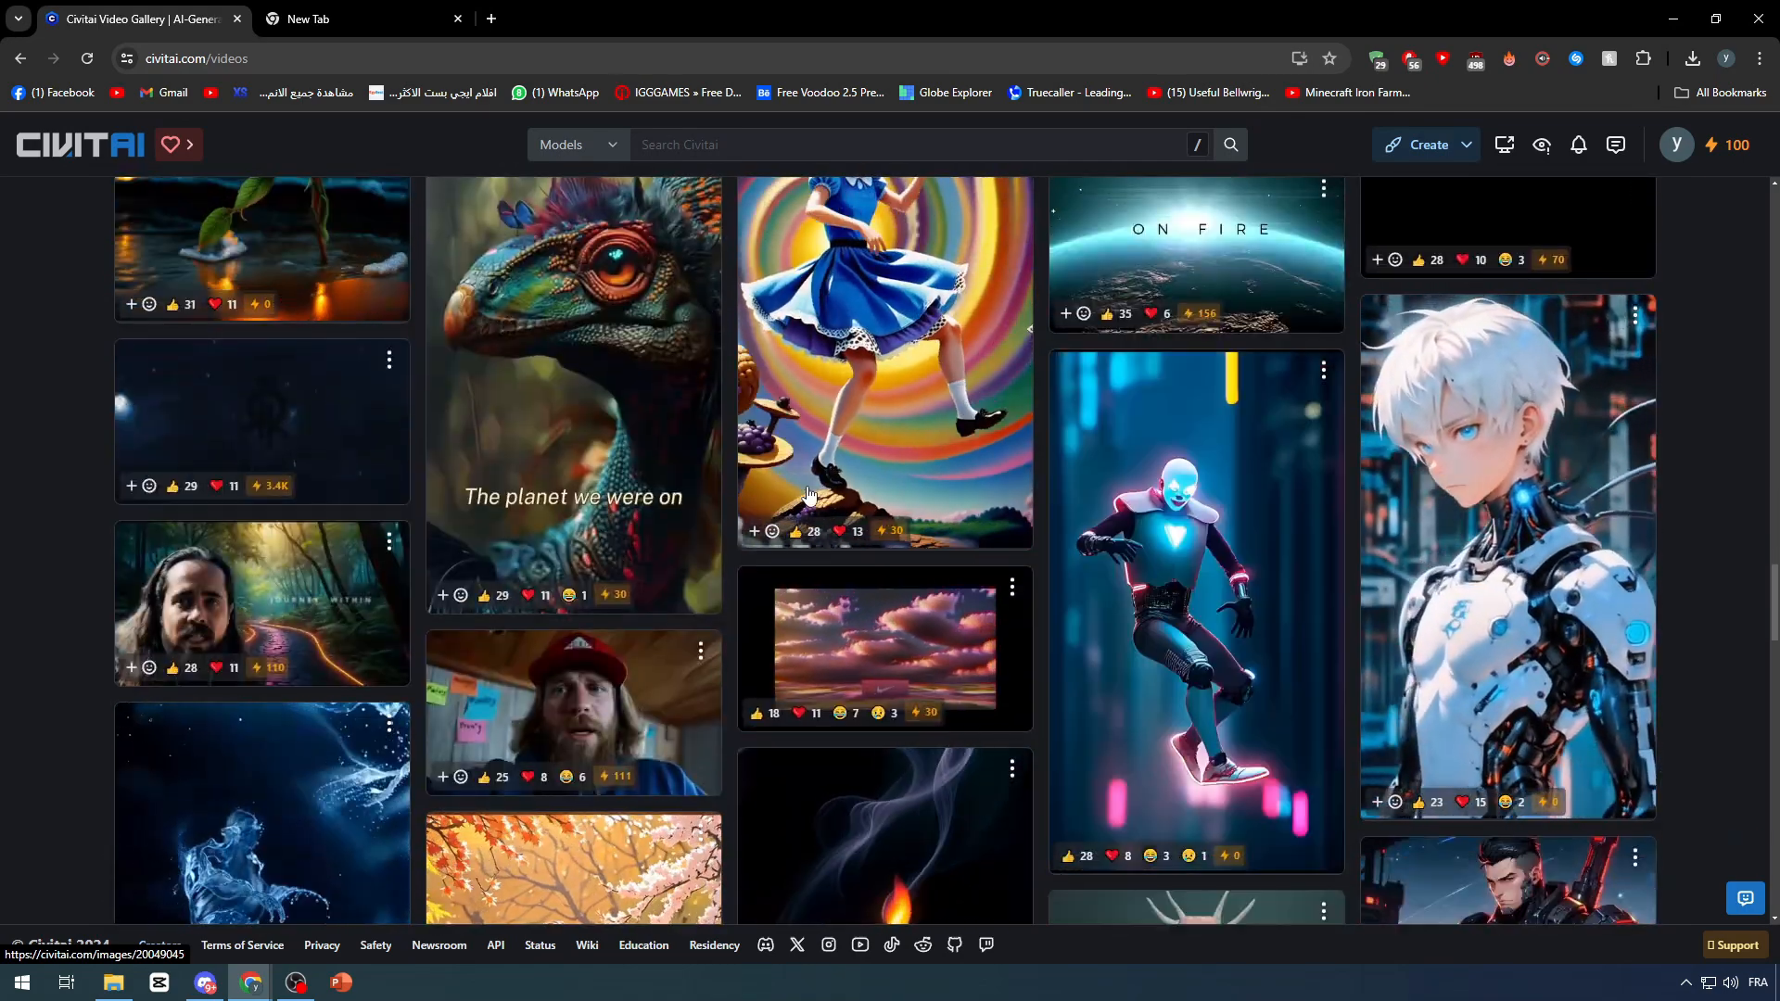
scroll(1205, 623, down, 2)
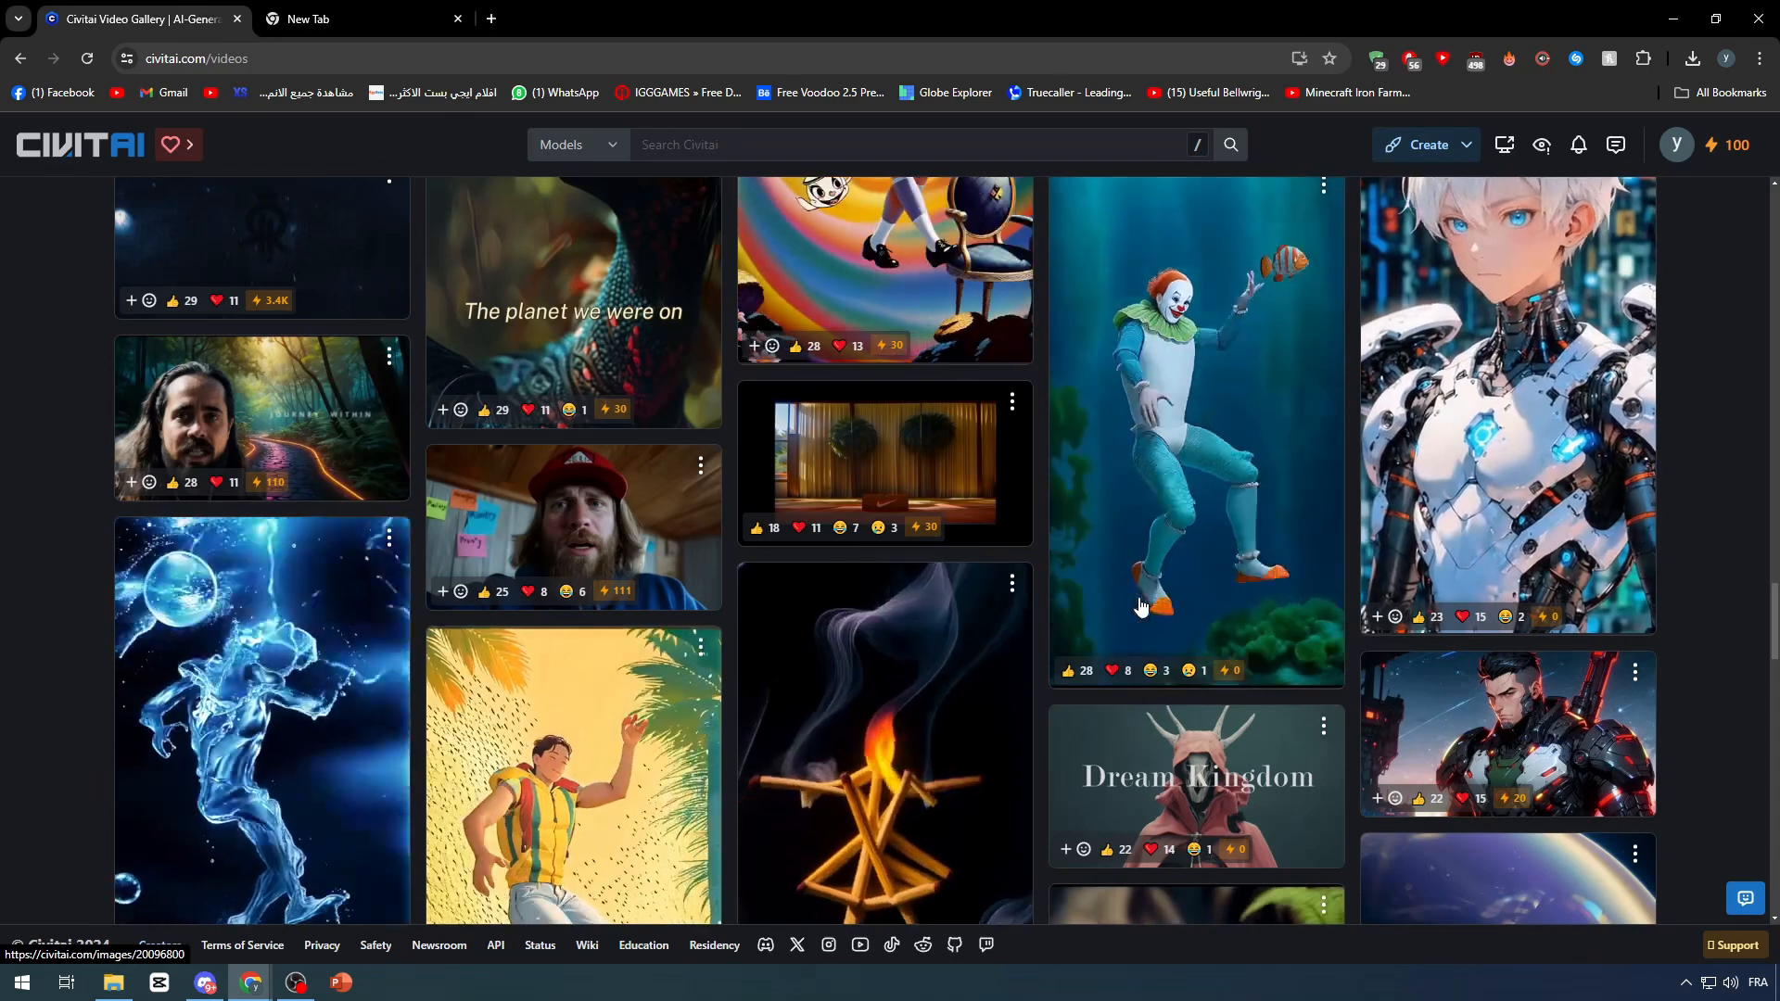
scroll(1220, 475, down, 5)
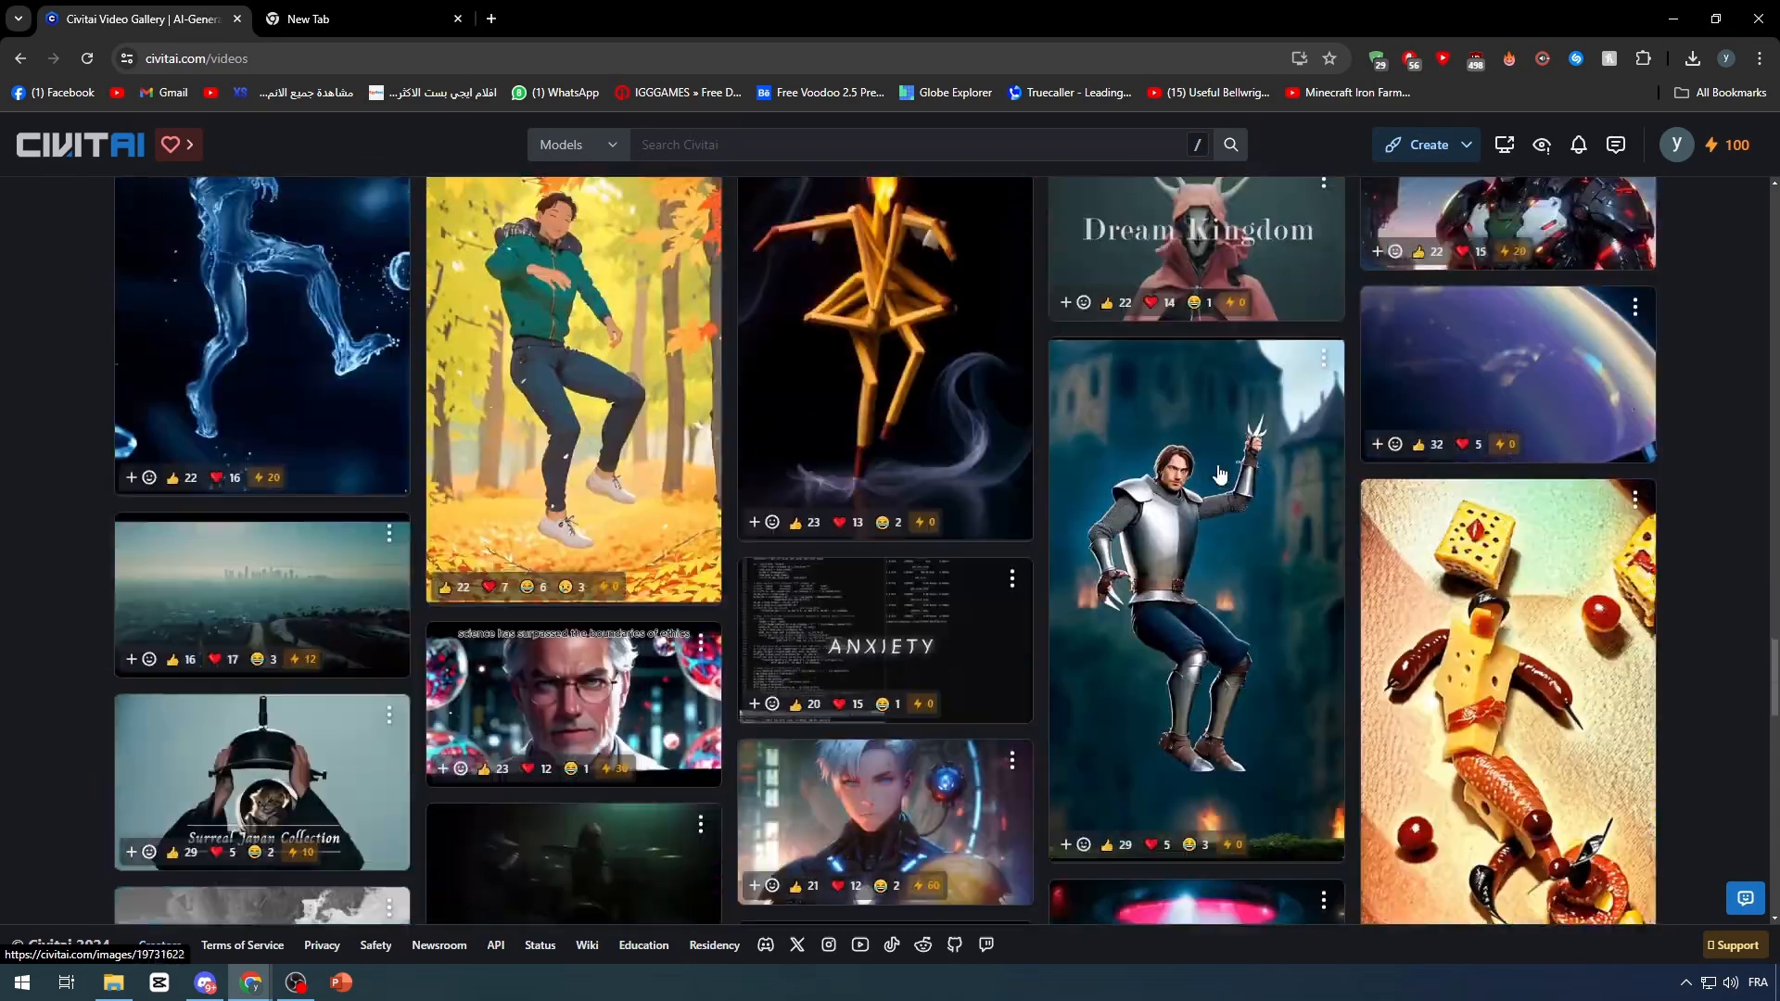
scroll(1221, 475, down, 1)
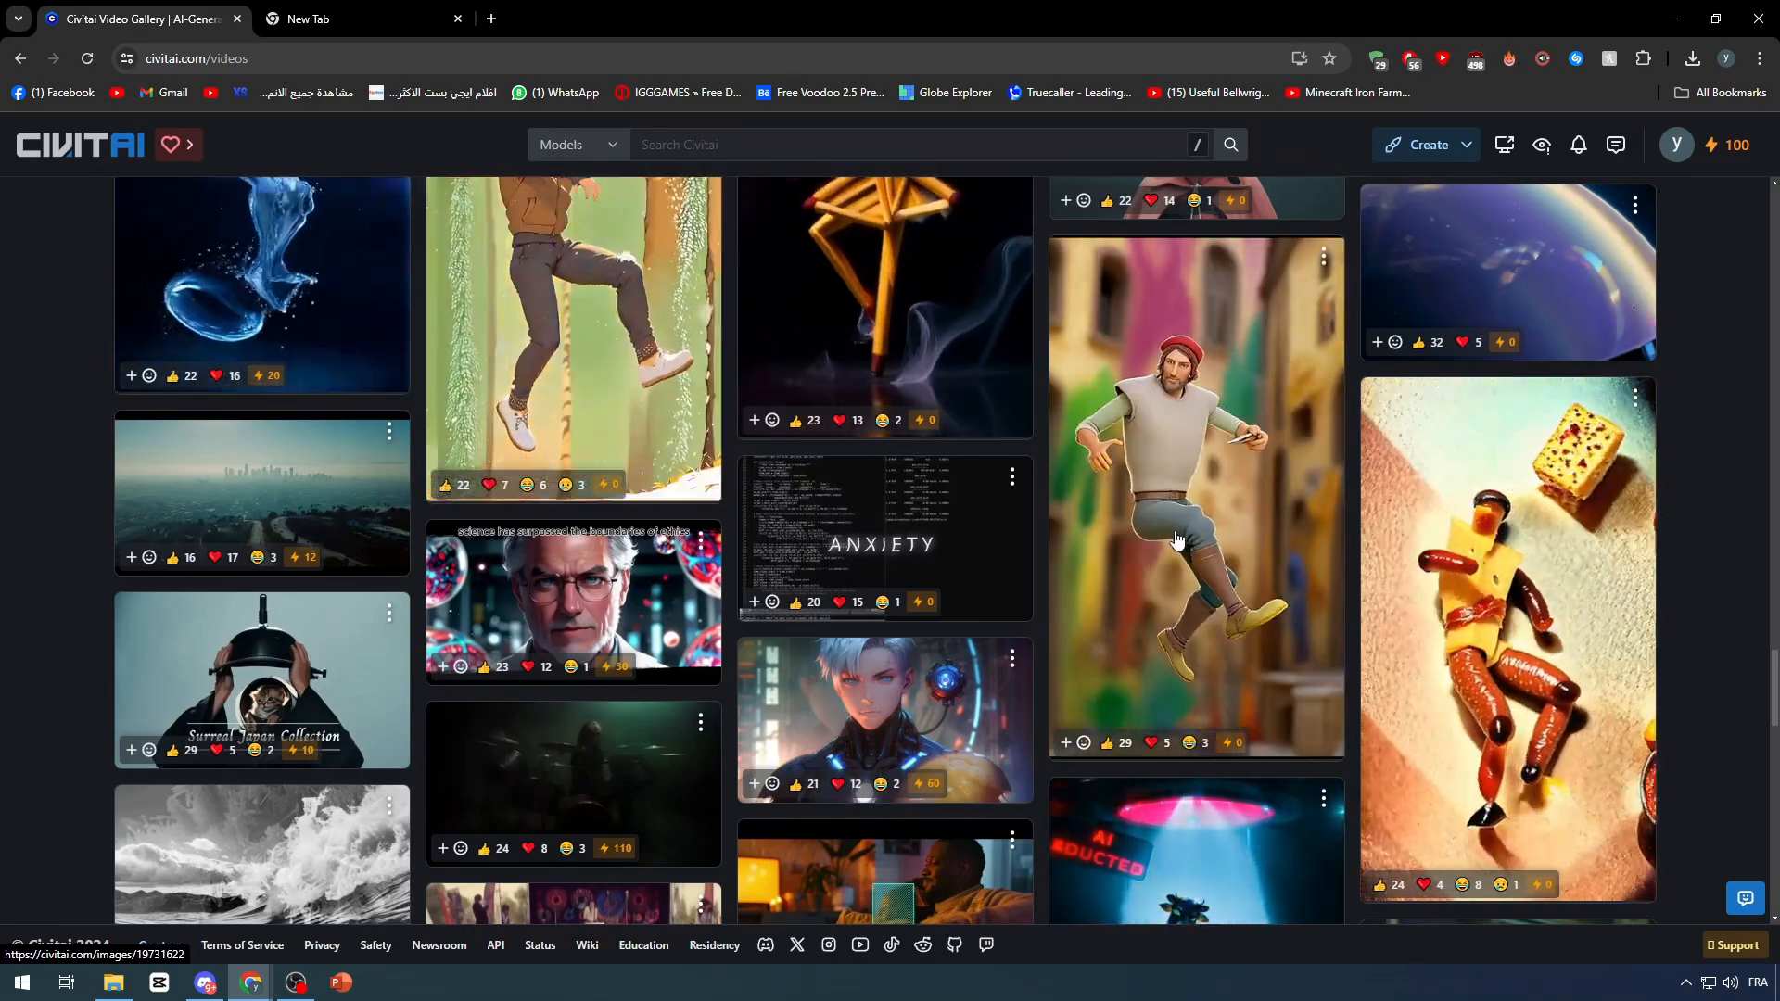
scroll(1023, 616, up, 6)
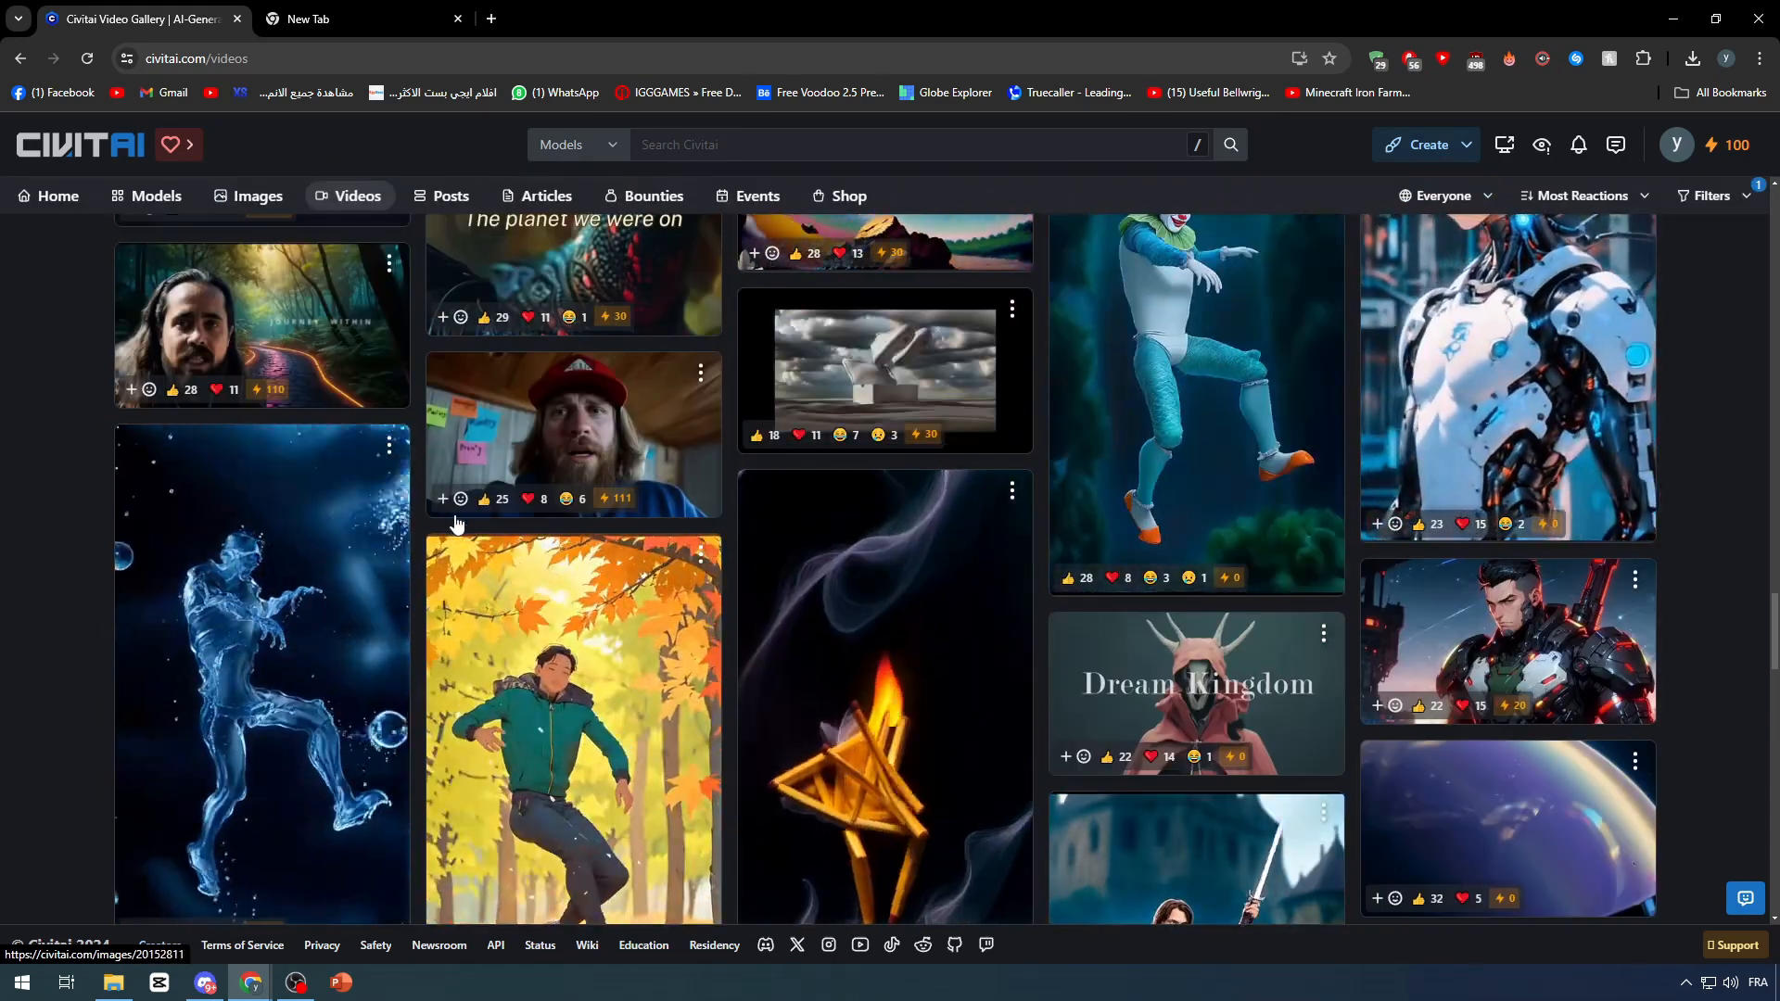
scroll(814, 694, up, 20)
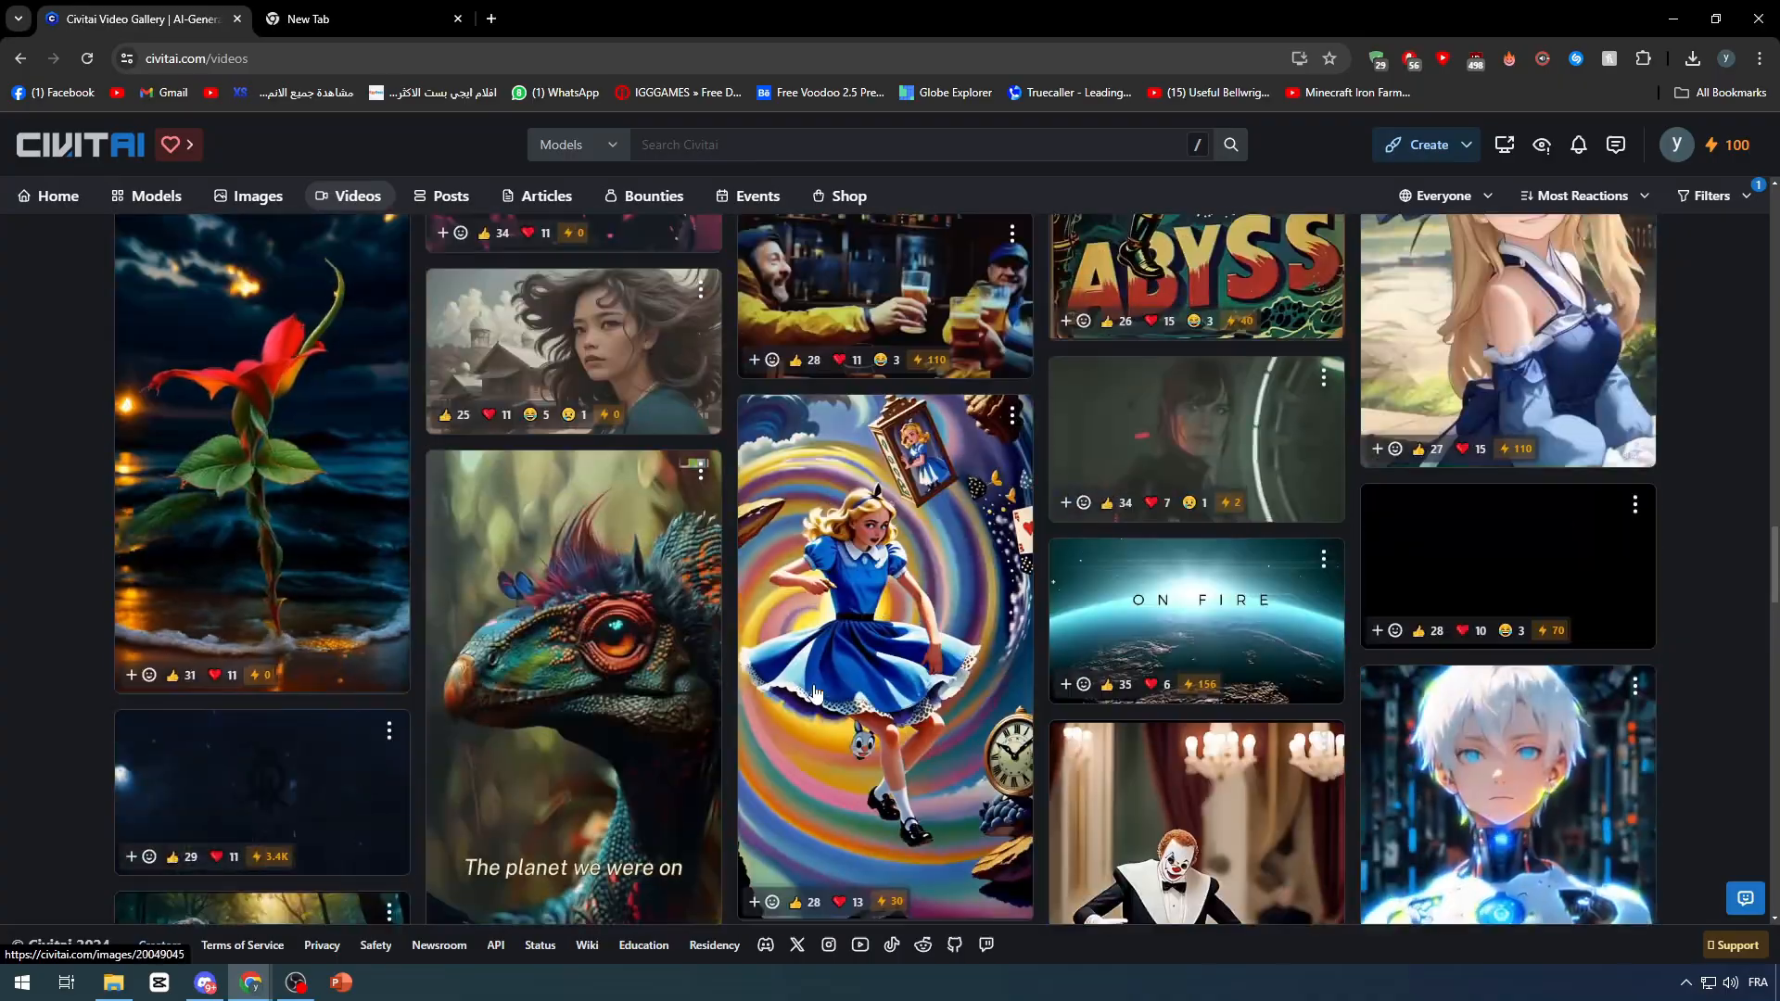
scroll(828, 697, up, 15)
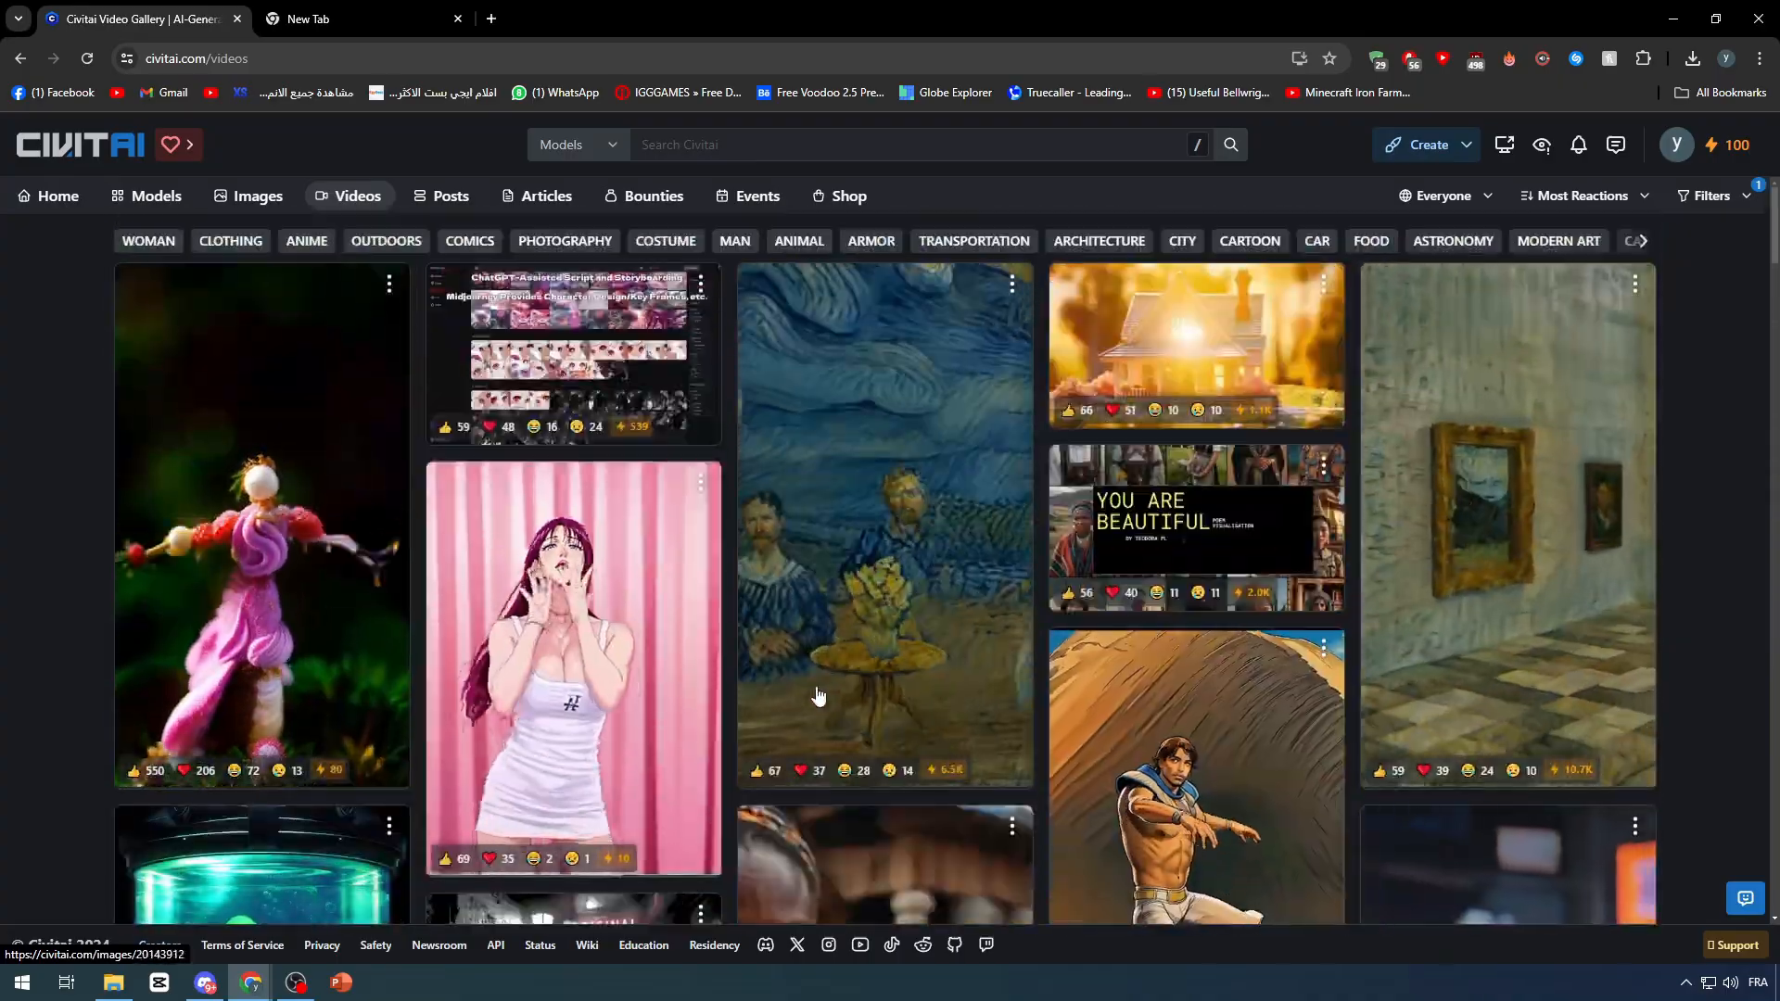
scroll(825, 691, down, 12)
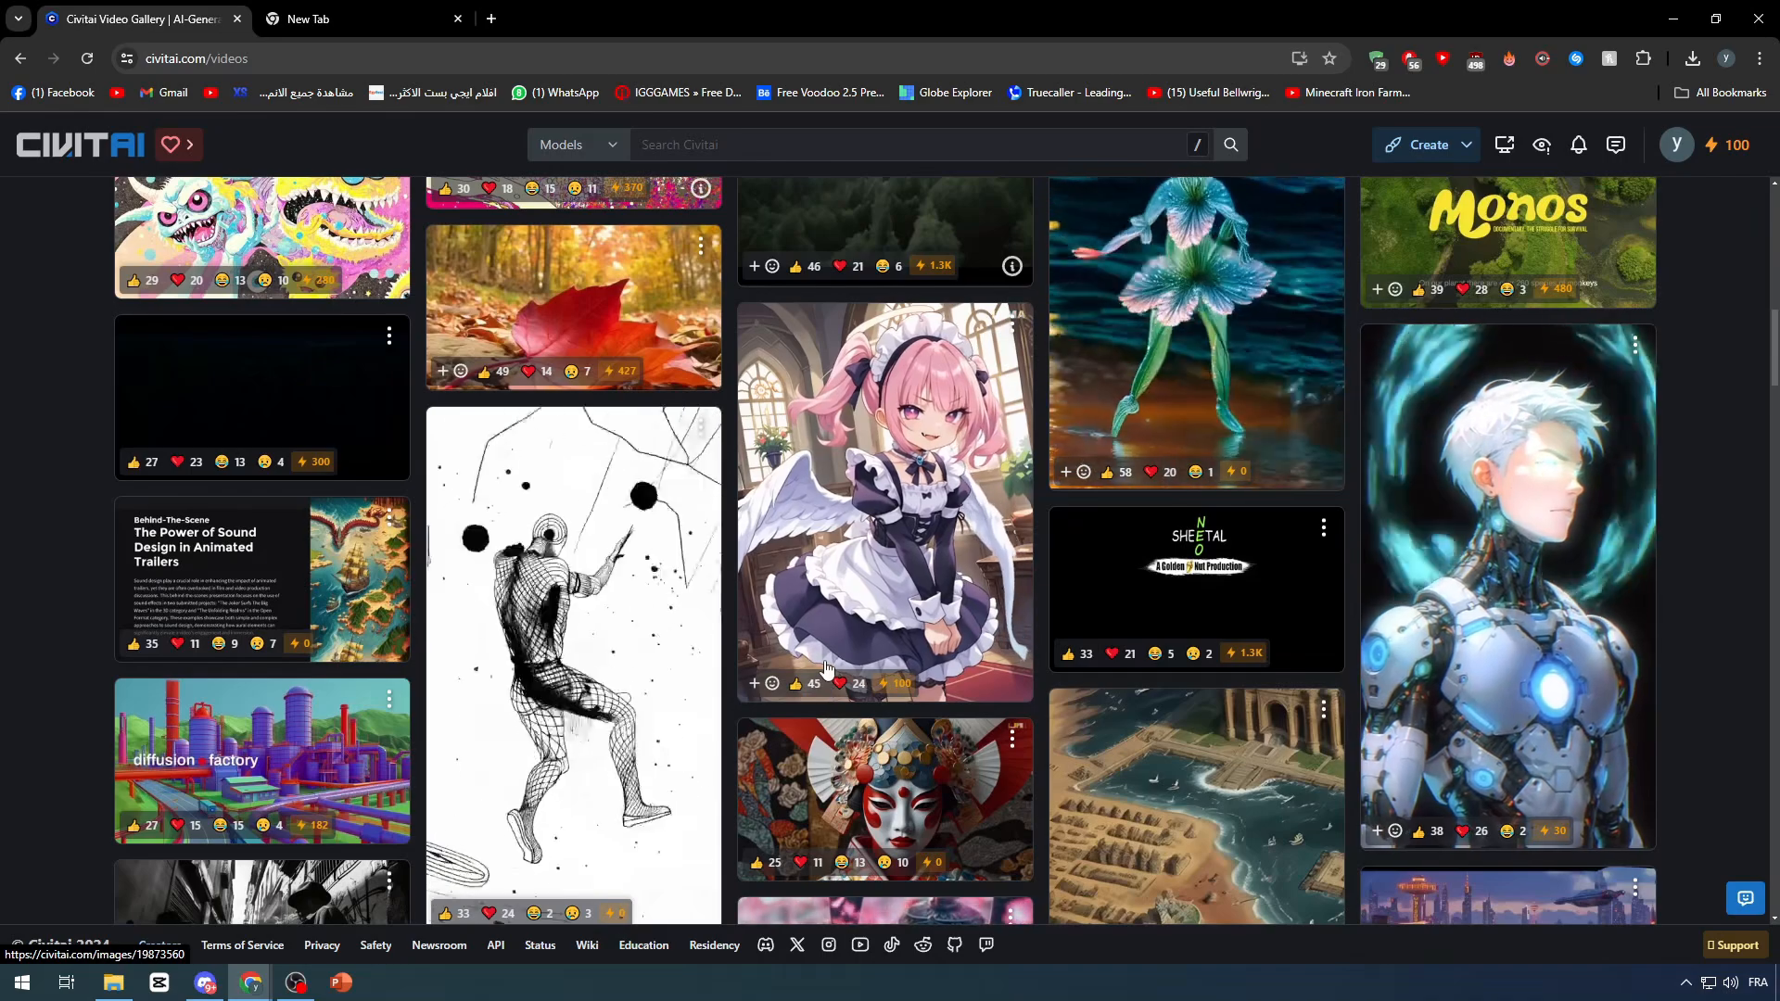